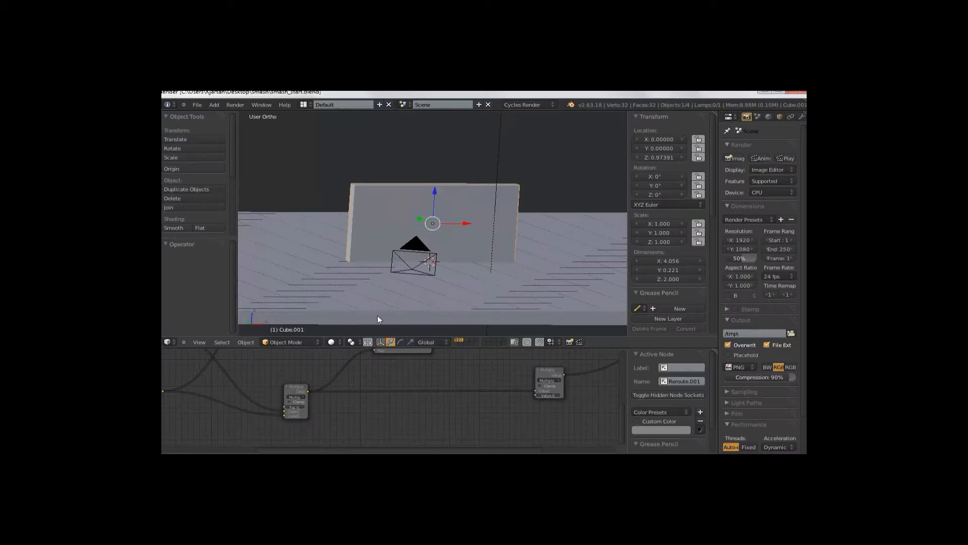
- Preview the textured wall in Rendered viewport shading from a tilted angle and return to Solid shading
{"action": "left_click", "coordinate": [333, 342]}
{"action": "left_click", "coordinate": [355, 280]}
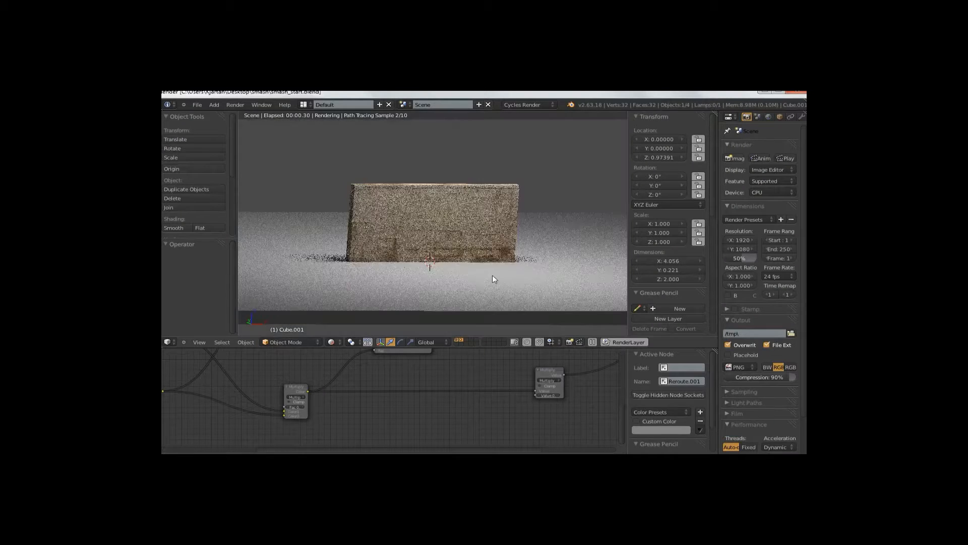
{"action": "middle_click_drag", "start_coordinate": [490, 266], "coordinate": [468, 261]}
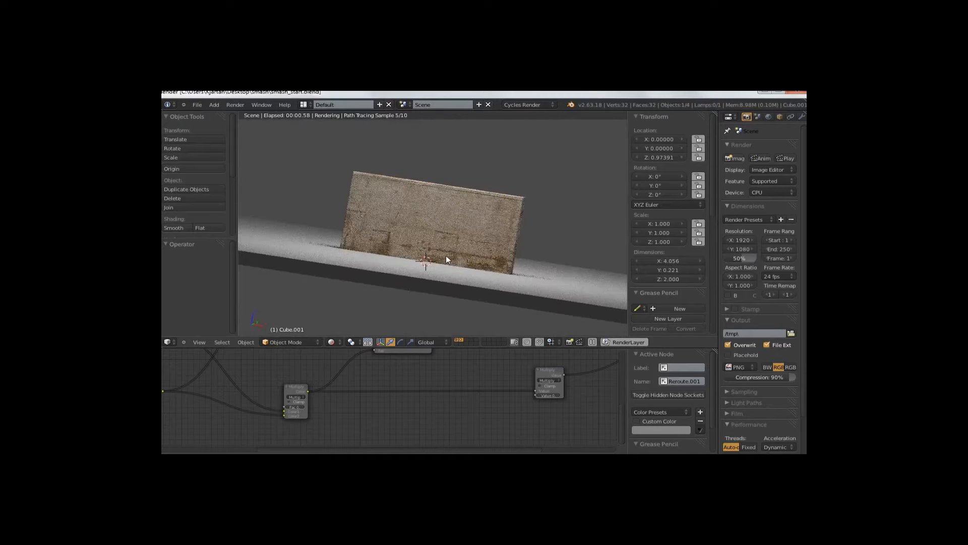
{"action": "left_click", "coordinate": [332, 342]}
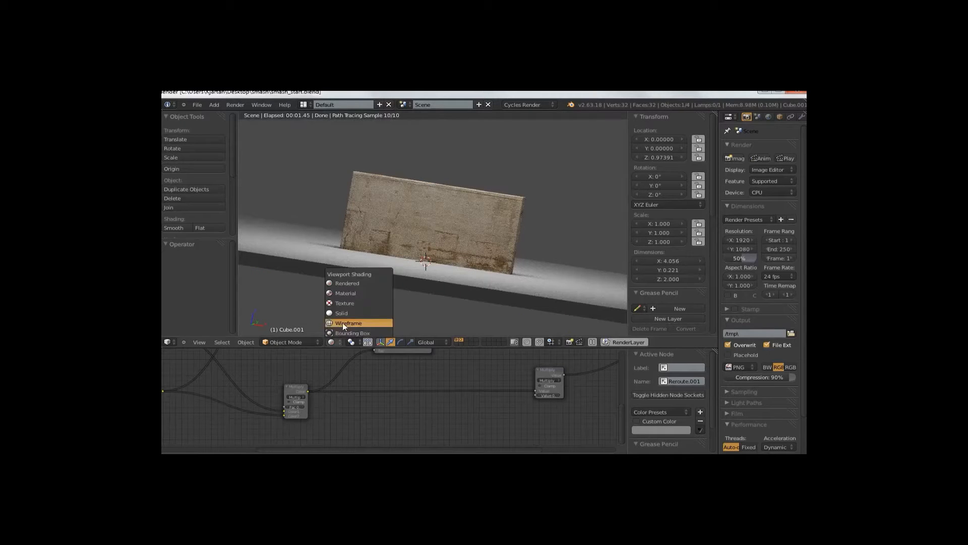
{"action": "left_click", "coordinate": [349, 310]}
{"action": "middle_click_drag", "start_coordinate": [349, 310], "coordinate": [471, 244]}
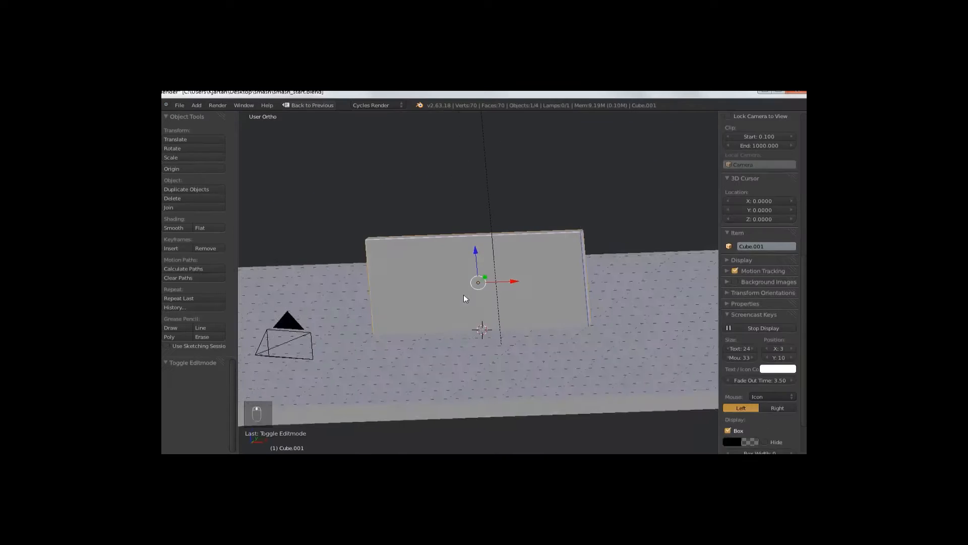
- Check the wall's mesh layout in Edit Mode from the front view and return to Object Mode
{"action": "key", "text": "Tab"}
{"action": "key", "text": "KP_1"}
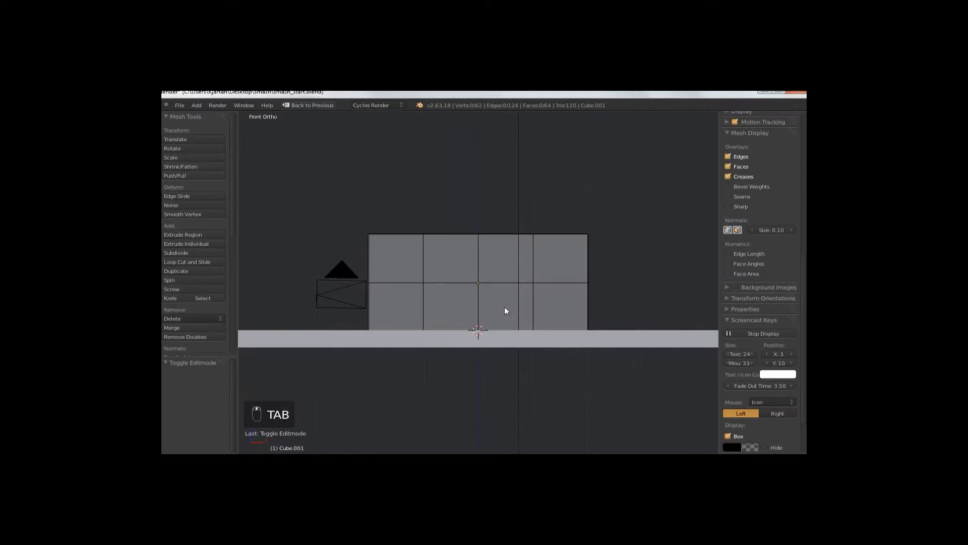
{"action": "key", "text": "Tab"}
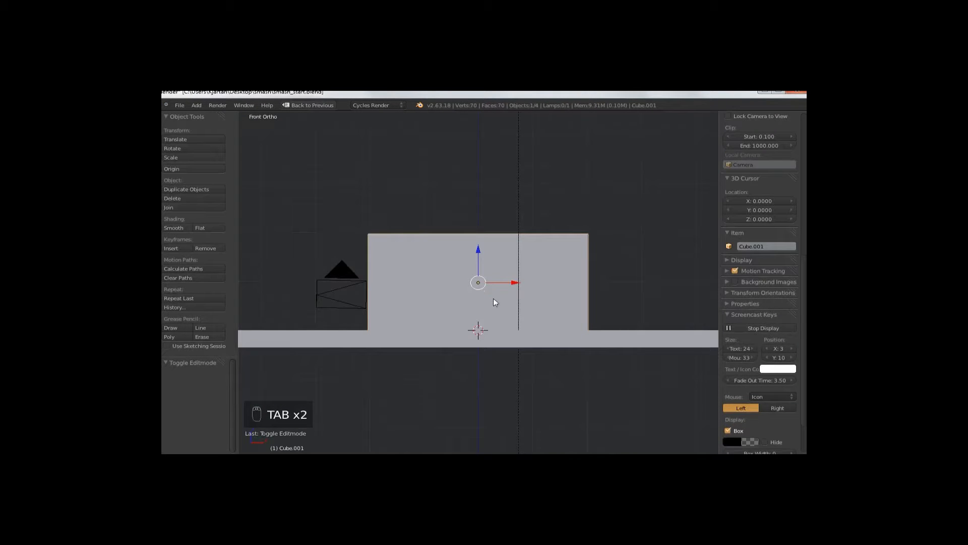
- Sketch a rough hole outline over the middle of the wall with the grease pencil and delete its layer
{"action": "key", "text": "d"}
{"action": "left_click_drag", "start_coordinate": [477, 313], "coordinate": [452, 297]}
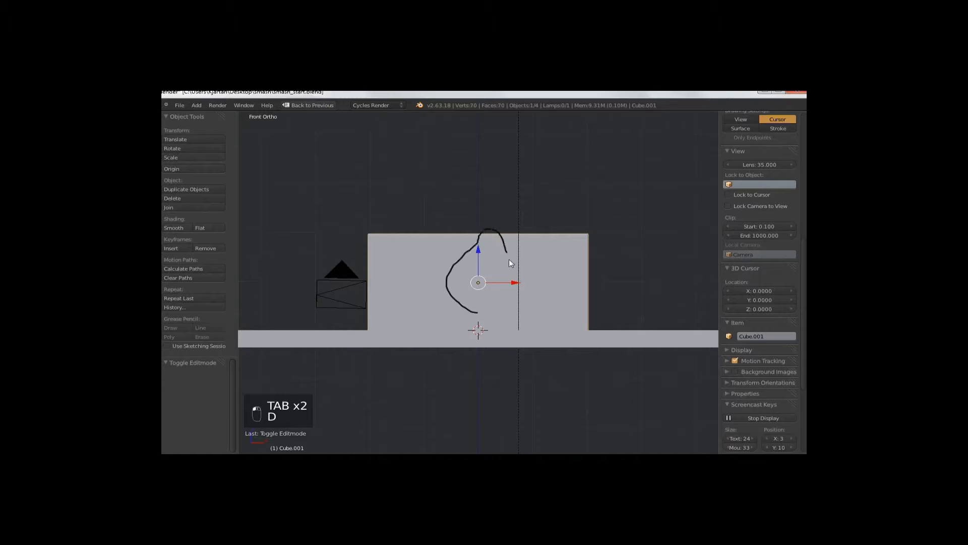
{"action": "left_click_drag", "start_coordinate": [509, 263], "coordinate": [481, 305]}
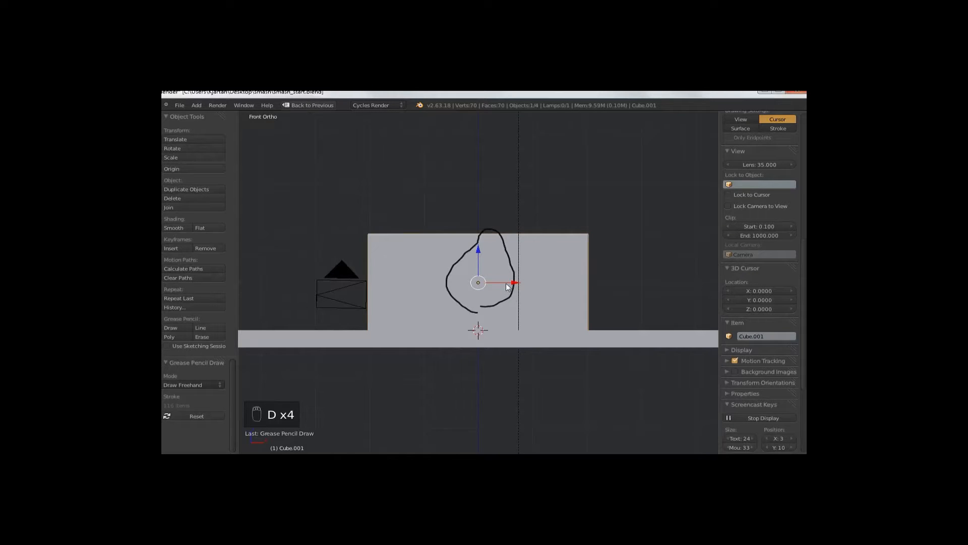
{"action": "scroll", "coordinate": [761, 273], "scroll_direction": "up", "scroll_amount": 10}
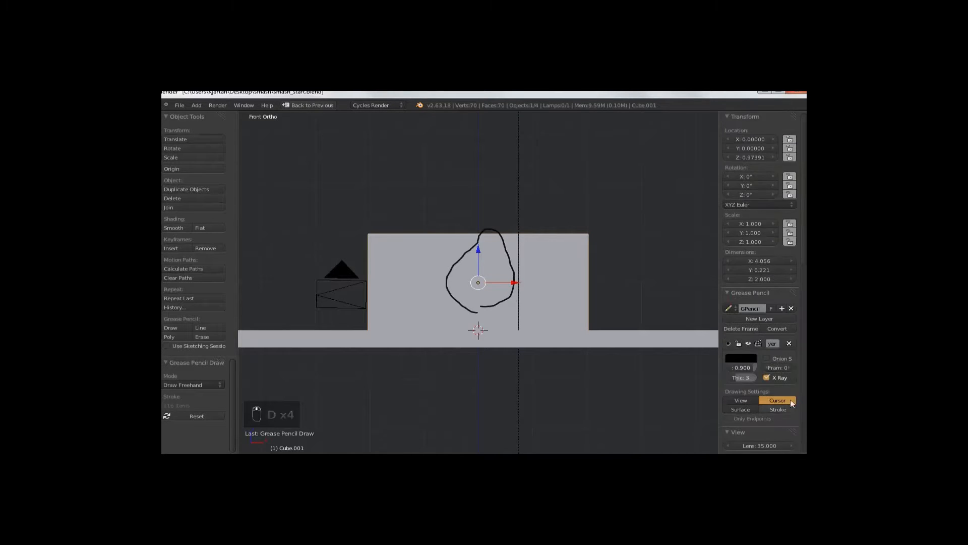
{"action": "left_click", "coordinate": [794, 346]}
- Add an icosphere in Object Mode and move it up to the middle of the wall
{"action": "key", "text": "Tab"}
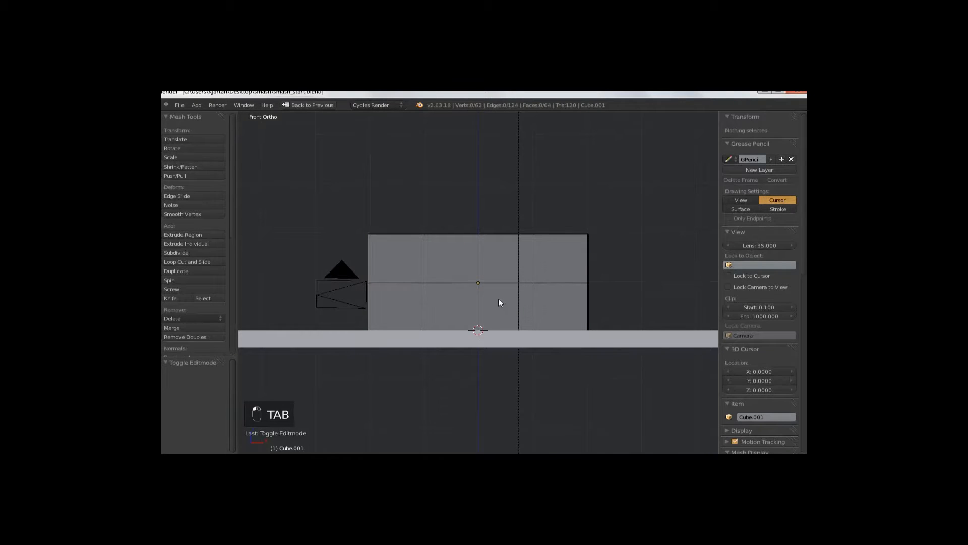
{"action": "key", "text": "Tab"}
{"action": "key", "text": "shift+a"}
{"action": "mouse_move", "coordinate": [495, 304]}
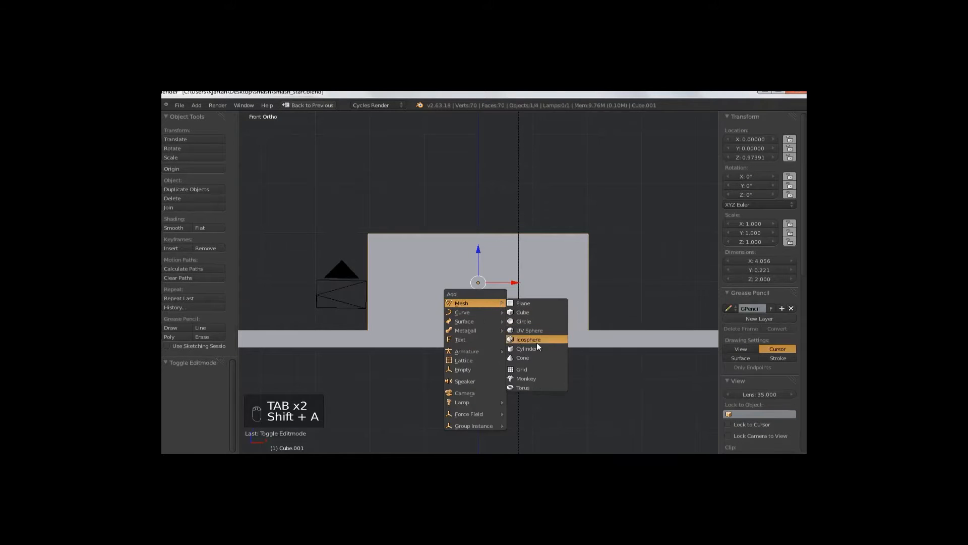
{"action": "left_click", "coordinate": [537, 341]}
{"action": "key", "text": "g"}
{"action": "left_click", "coordinate": [504, 292]}
- Scale the icosphere into a tall egg shape about 1.48 × 1.56 × 2.15 and position it at about X 0.065, Z 1.15
{"action": "key", "text": "s"}
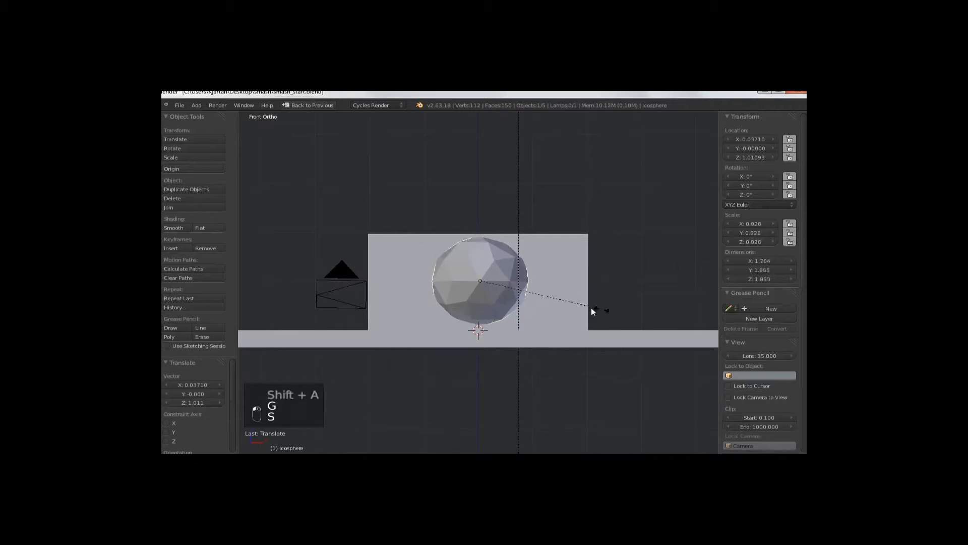
{"action": "left_click", "coordinate": [545, 300]}
{"action": "key", "text": "s"}
{"action": "key", "text": "z"}
{"action": "left_click", "coordinate": [531, 260]}
{"action": "key", "text": "s"}
{"action": "left_click", "coordinate": [539, 287]}
{"action": "key", "text": "g"}
{"action": "left_click", "coordinate": [538, 290]}
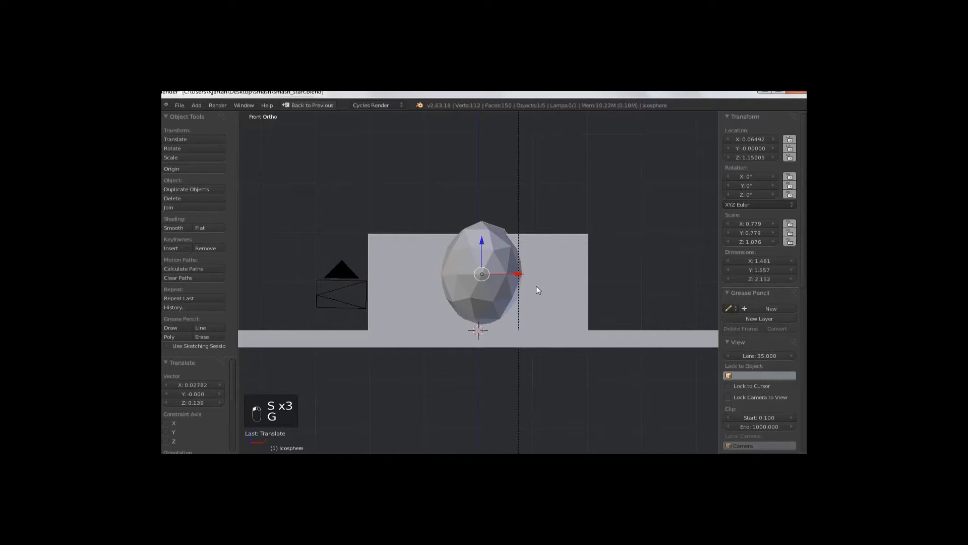
- Apply Subdivide Smooth to the icosphere's mesh with one cut and set the Fractal value to 3.980
{"action": "key", "text": "Tab"}
{"action": "key", "text": "w"}
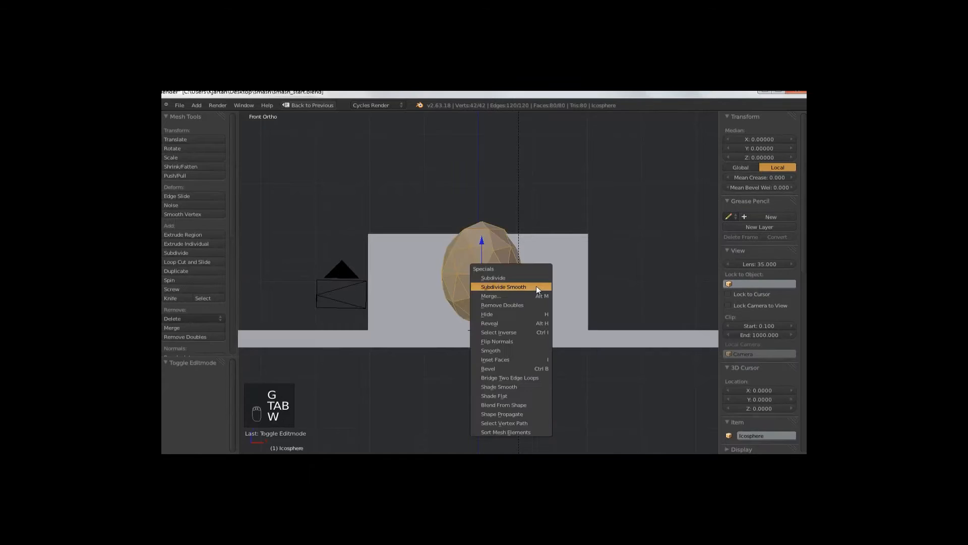
{"action": "left_click", "coordinate": [537, 287]}
{"action": "scroll", "coordinate": [201, 407], "scroll_direction": "down", "scroll_amount": 4}
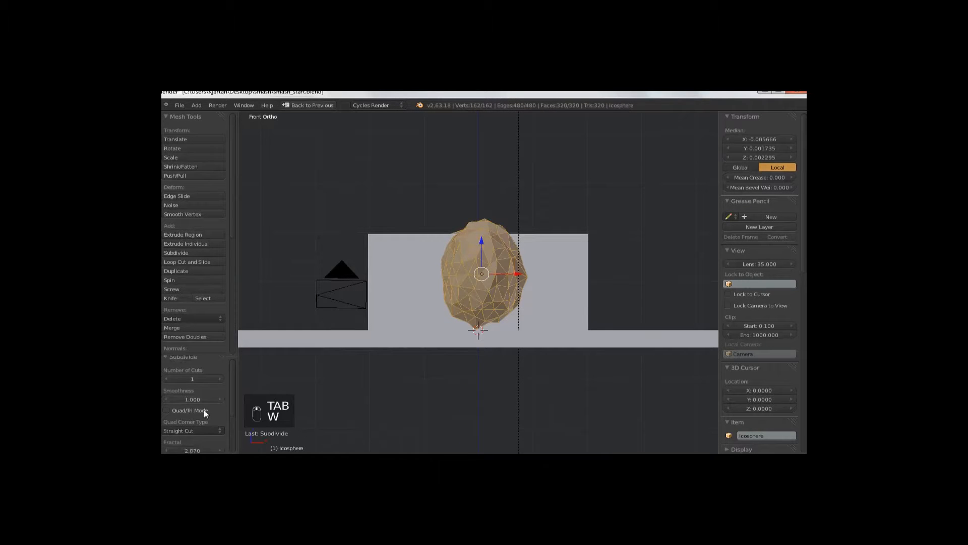
{"action": "left_click_drag", "start_coordinate": [198, 404], "coordinate": [667, 212]}
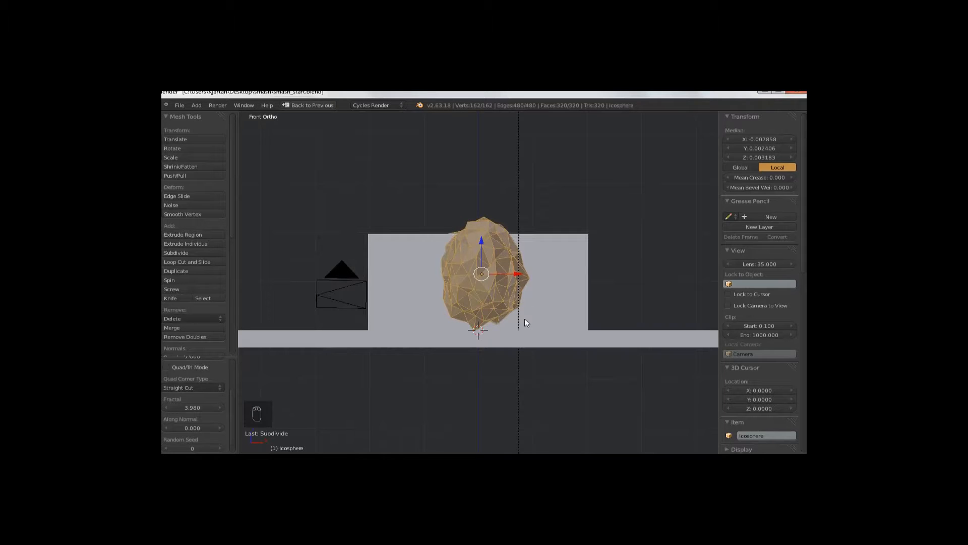
- Enable proportional editing and shift a front vertex of the icosphere to deform the surrounding mesh
{"action": "key", "text": "ctrl+Tab"}
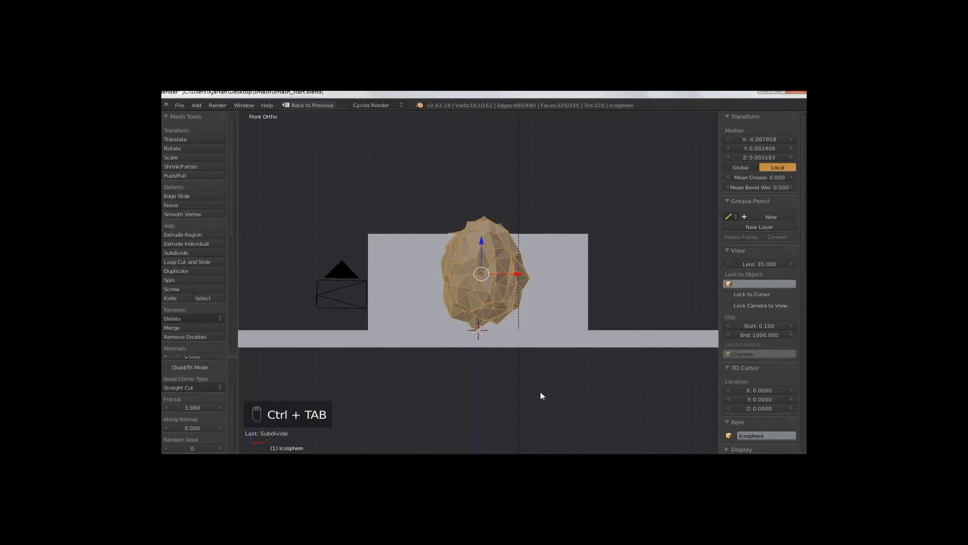
{"action": "key", "text": "o"}
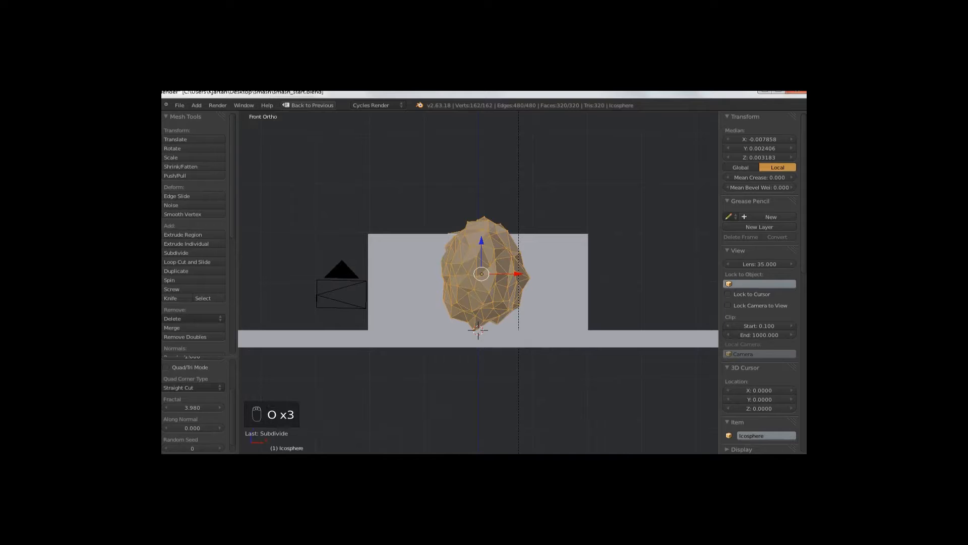
{"action": "right_click", "coordinate": [507, 287]}
{"action": "key", "text": "g"}
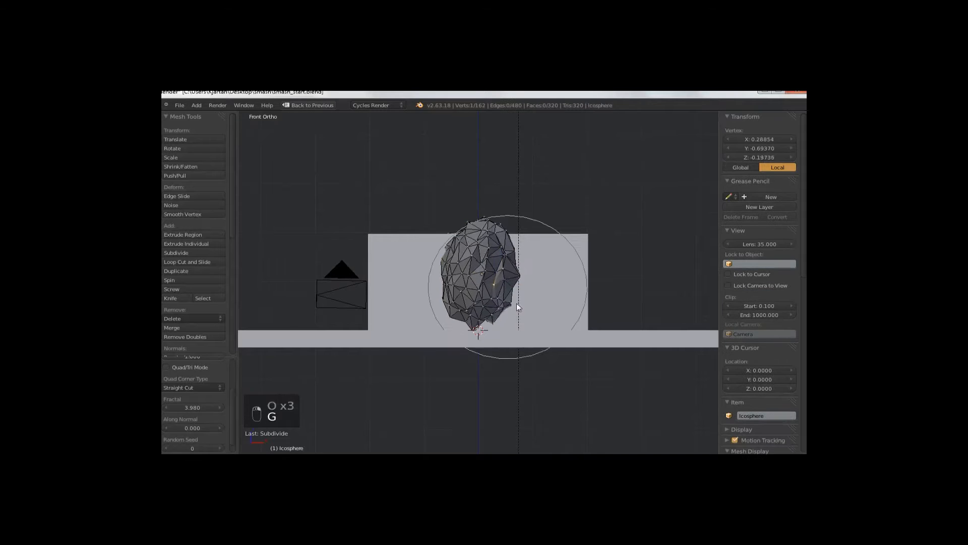
{"action": "left_click", "coordinate": [511, 317]}
{"action": "right_click", "coordinate": [511, 315]}
- Switch to wireframe display and pull a vertex on the icosphere's lower right side outward
{"action": "scroll", "coordinate": [544, 305], "scroll_direction": "up", "scroll_amount": 5}
{"action": "right_click", "coordinate": [584, 302]}
{"action": "key", "text": "g"}
{"action": "right_click", "coordinate": [587, 308]}
{"action": "key", "text": "z"}
{"action": "right_click_drag", "start_coordinate": [575, 308], "coordinate": [592, 334]}
- Shift several vertices along the icosphere's left outline and nudge one on its upper right side to roughen the shape
{"action": "scroll", "coordinate": [589, 335], "scroll_direction": "up", "scroll_amount": 4}
{"action": "right_click_drag", "start_coordinate": [429, 320], "coordinate": [454, 319]}
{"action": "right_click_drag", "start_coordinate": [419, 305], "coordinate": [440, 305]}
{"action": "right_click_drag", "start_coordinate": [409, 243], "coordinate": [420, 246]}
{"action": "right_click_drag", "start_coordinate": [423, 190], "coordinate": [444, 200]}
{"action": "right_click_drag", "start_coordinate": [592, 232], "coordinate": [595, 230]}
- Move the icosphere's lower right vertex and its bottom tip to finish the jagged outline, and return to Object Mode
{"action": "right_click", "coordinate": [566, 371]}
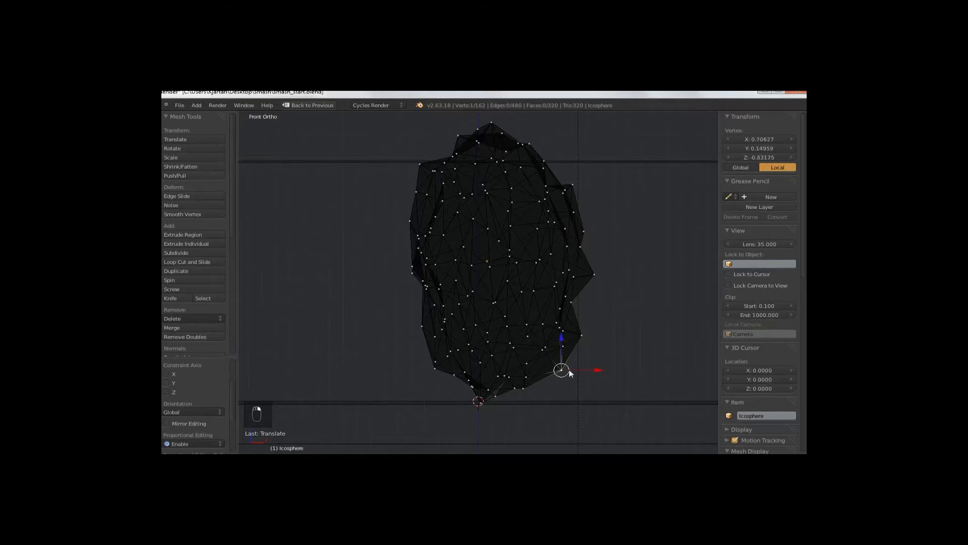
{"action": "key", "text": "g"}
{"action": "scroll", "coordinate": [570, 369], "scroll_direction": "down", "scroll_amount": 6}
{"action": "left_click", "coordinate": [561, 355]}
{"action": "right_click", "coordinate": [483, 400]}
{"action": "key", "text": "g"}
{"action": "left_click", "coordinate": [493, 396]}
{"action": "right_click", "coordinate": [437, 269]}
{"action": "key", "text": "Tab"}
- Add a Boolean modifier to the wall with the Intersect operation and the Icosphere as its object
{"action": "middle_click_drag", "start_coordinate": [539, 273], "coordinate": [567, 292]}
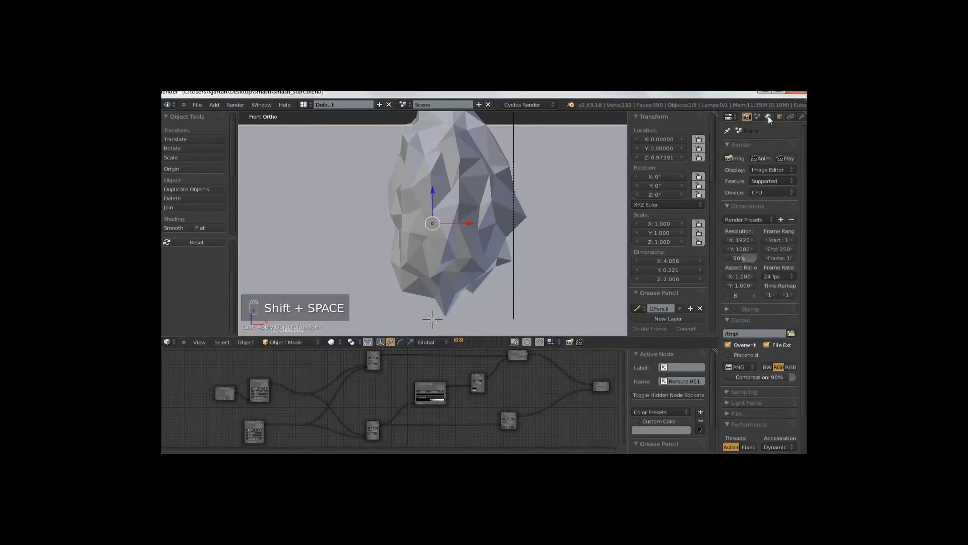
{"action": "left_click", "coordinate": [788, 116]}
{"action": "left_click", "coordinate": [770, 146]}
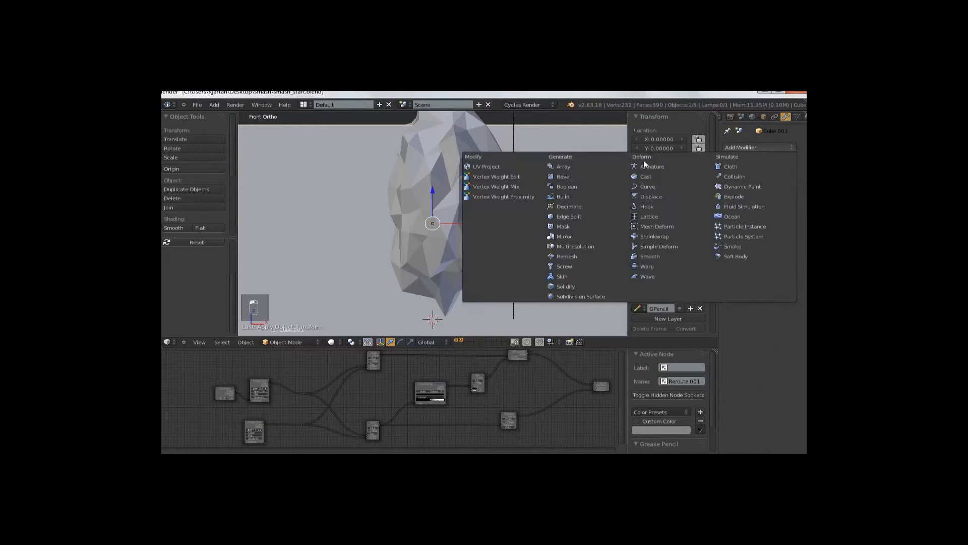
{"action": "left_click", "coordinate": [576, 185]}
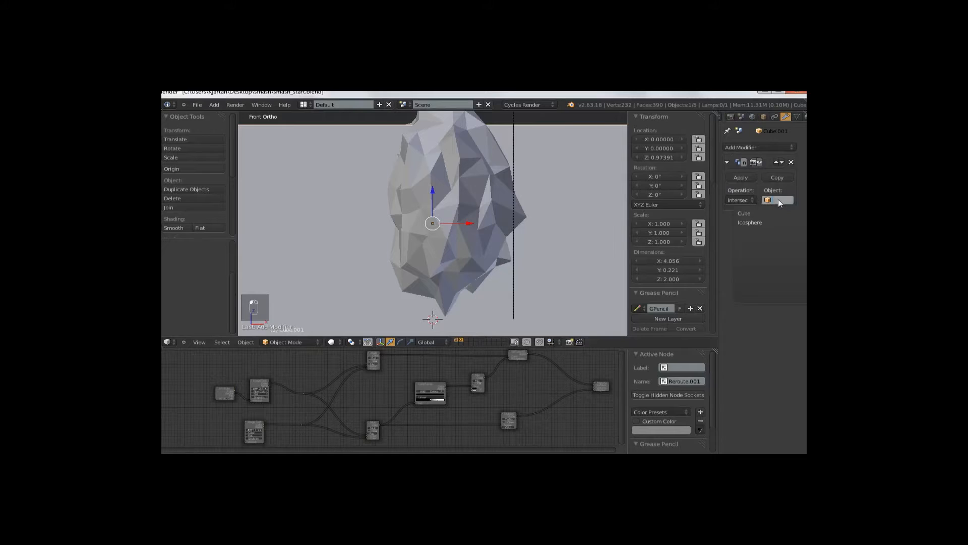
{"action": "left_click", "coordinate": [768, 222]}
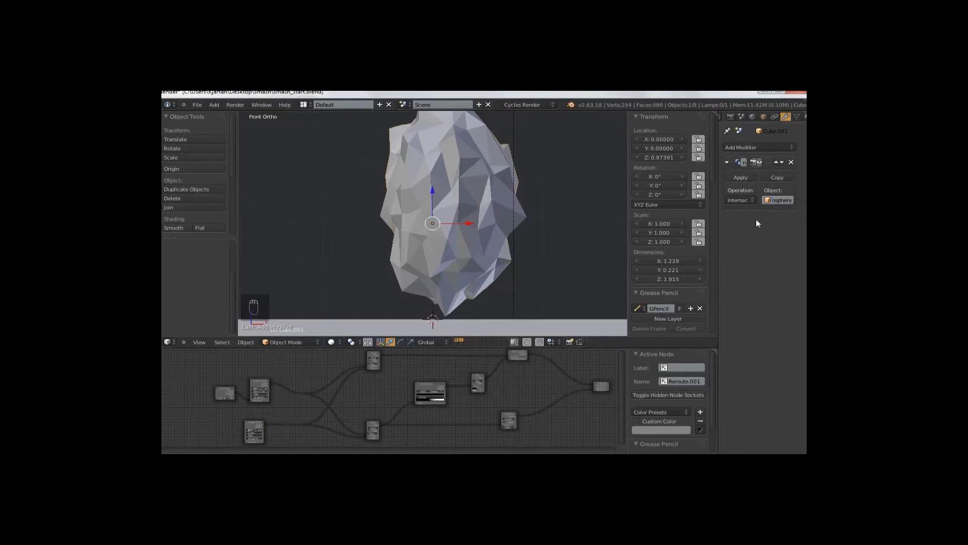
- Set the icosphere's maximum draw type to Bounds in its object display settings
{"action": "mouse_move", "coordinate": [396, 210]}
{"action": "middle_mouse_down"}
{"action": "mouse_move", "coordinate": [492, 225]}
{"action": "mouse_move", "coordinate": [447, 222]}
{"action": "mouse_move", "coordinate": [443, 246]}
{"action": "mouse_move", "coordinate": [401, 241]}
{"action": "mouse_move", "coordinate": [506, 171]}
{"action": "middle_mouse_up"}
{"action": "key", "text": "z"}
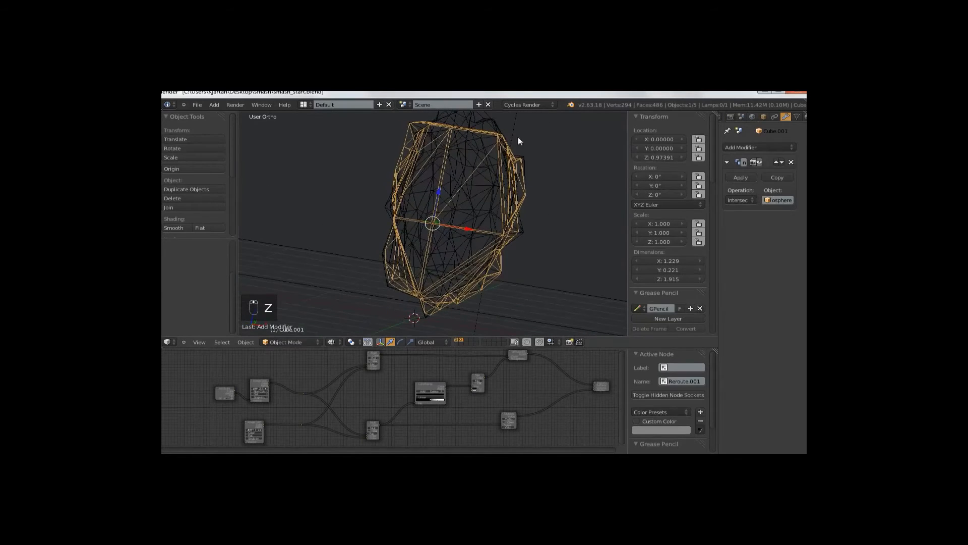
{"action": "right_click", "coordinate": [497, 127]}
{"action": "left_click", "coordinate": [764, 116]}
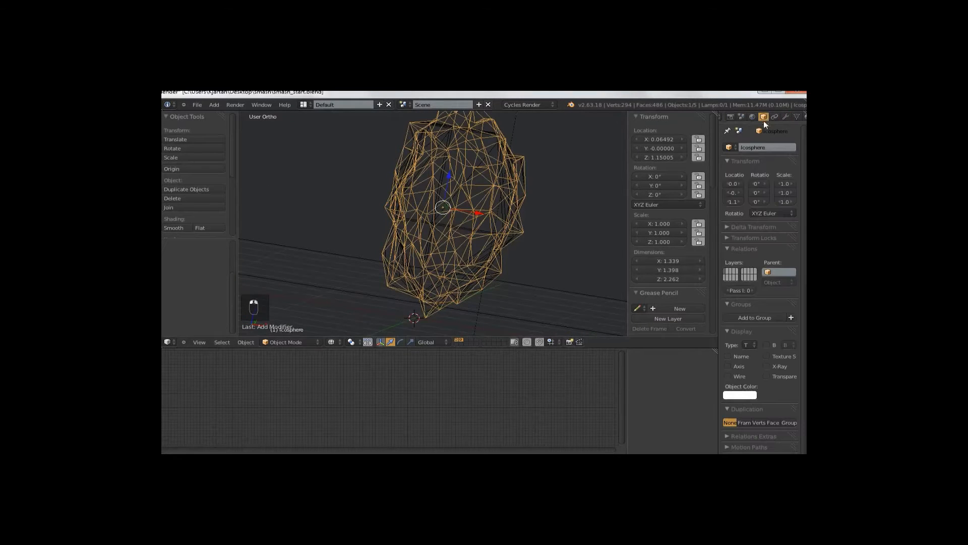
{"action": "scroll", "coordinate": [764, 312], "scroll_direction": "down", "scroll_amount": 2}
{"action": "left_click_drag", "start_coordinate": [718, 303], "coordinate": [678, 298]}
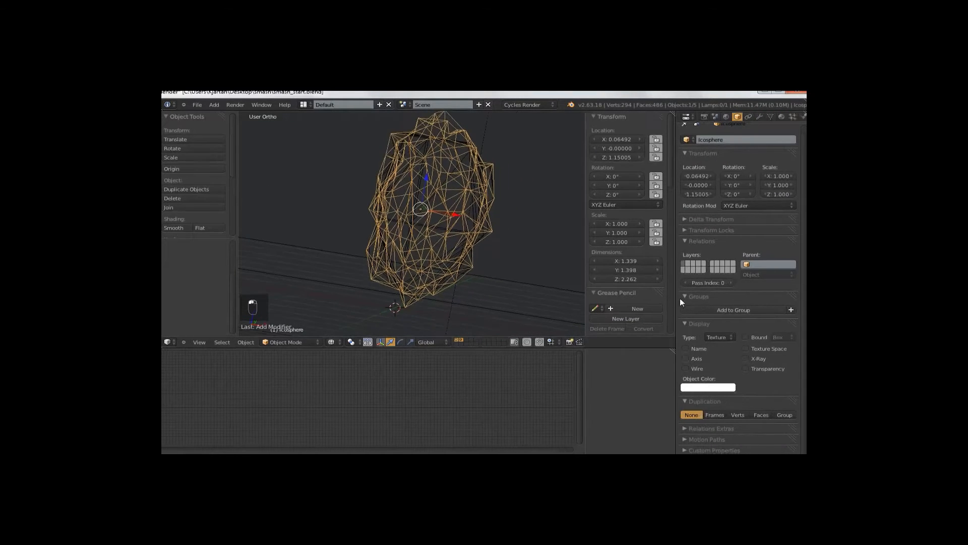
{"action": "scroll", "coordinate": [751, 323], "scroll_direction": "down", "scroll_amount": 2}
{"action": "left_click", "coordinate": [689, 320]}
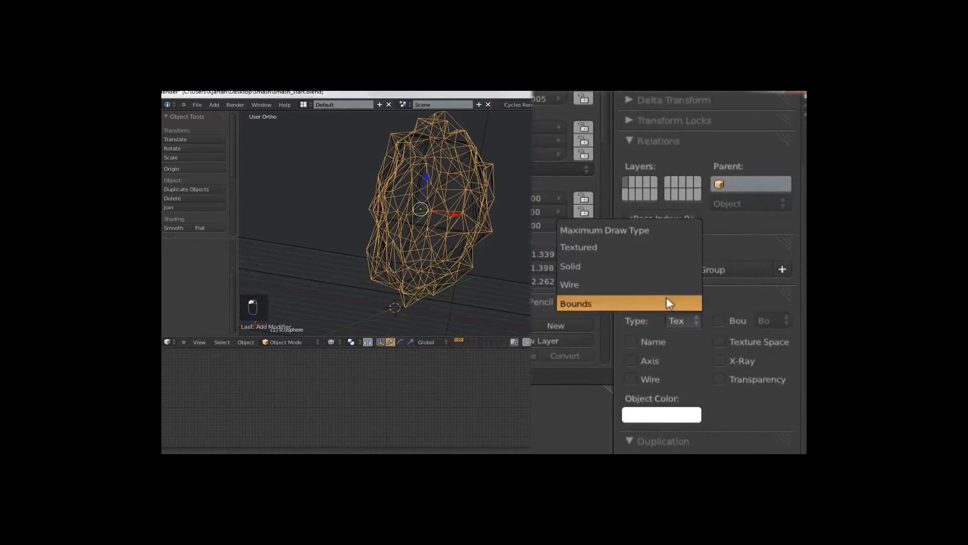
{"action": "left_click", "coordinate": [655, 302]}
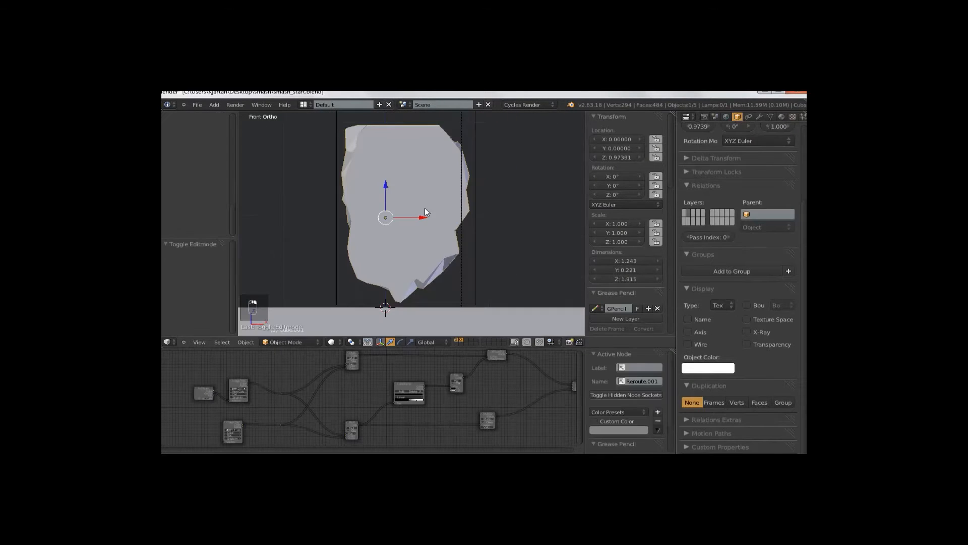
- Rename the wall piece's existing material to "wall"
{"action": "middle_click_drag", "start_coordinate": [390, 172], "coordinate": [546, 174]}
{"action": "middle_click_drag", "start_coordinate": [425, 283], "coordinate": [389, 222]}
{"action": "left_click", "coordinate": [782, 117]}
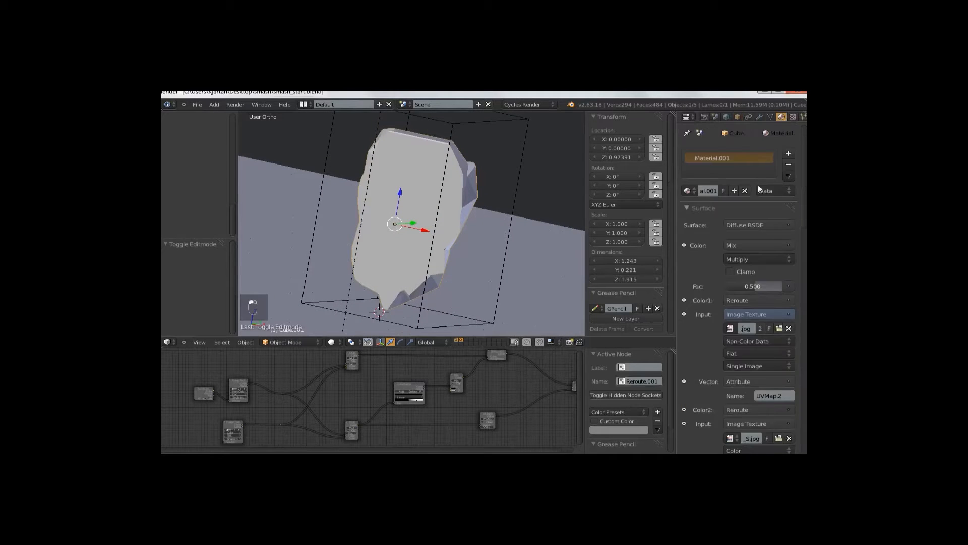
{"action": "left_click", "coordinate": [707, 191]}
{"action": "type", "text": "wall"}
{"action": "key", "text": "Return"}
- Add a second material slot to the wall piece with a new material named "inner"
{"action": "left_click_drag", "start_coordinate": [675, 201], "coordinate": [577, 202]}
{"action": "left_click", "coordinate": [784, 154]}
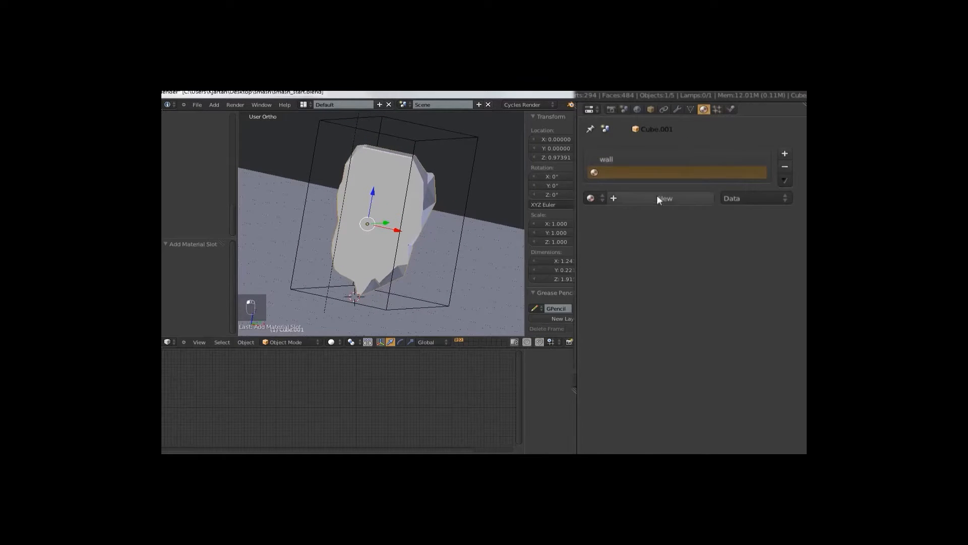
{"action": "left_click", "coordinate": [657, 196]}
{"action": "left_click", "coordinate": [640, 200]}
{"action": "type", "text": "inner"}
{"action": "key", "text": "Return"}
- Set the inner material's viewport color to orange and sample that same orange for its diffuse color
{"action": "left_click", "coordinate": [613, 342]}
{"action": "left_click", "coordinate": [642, 376]}
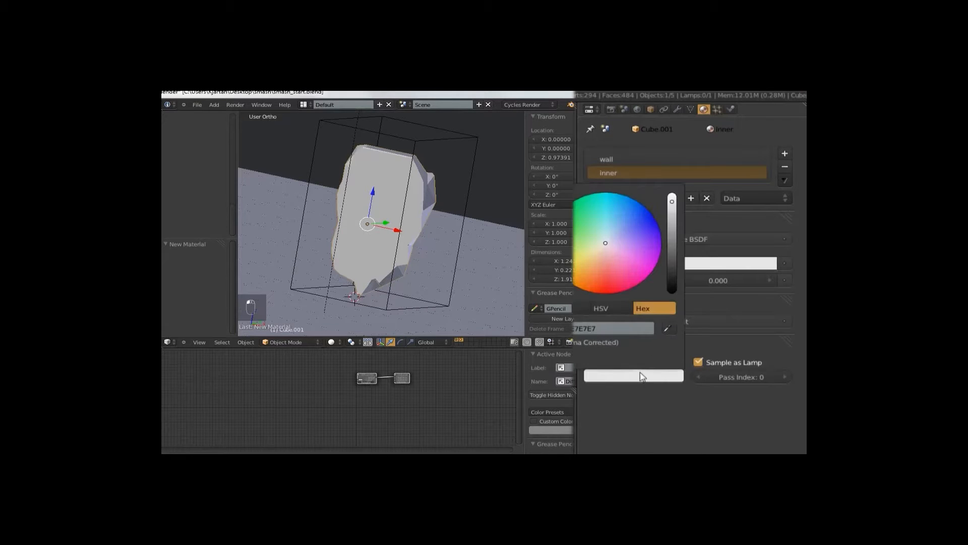
{"action": "left_click_drag", "start_coordinate": [605, 285], "coordinate": [587, 290]}
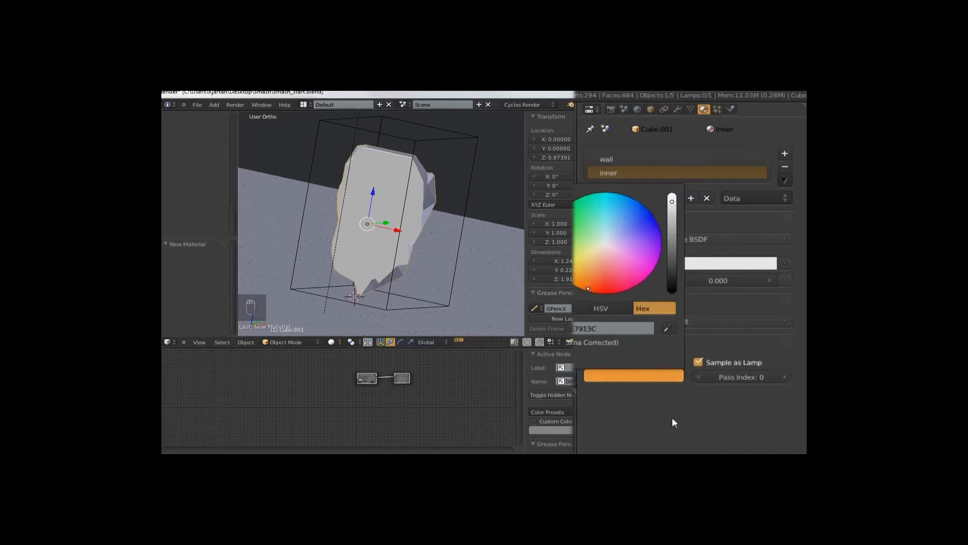
{"action": "left_click", "coordinate": [716, 265]}
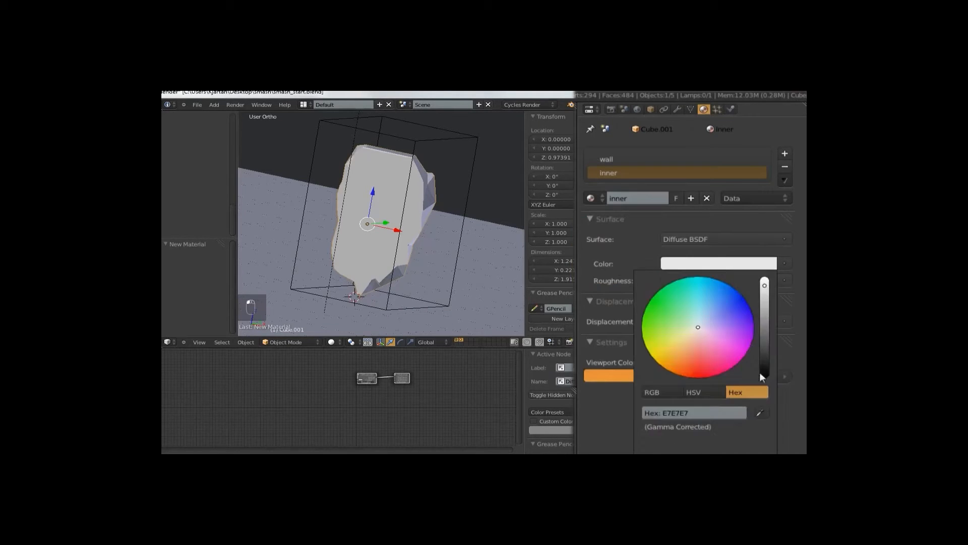
{"action": "left_click", "coordinate": [760, 414]}
{"action": "left_click", "coordinate": [640, 379]}
{"action": "middle_click_drag", "start_coordinate": [499, 260], "coordinate": [429, 142]}
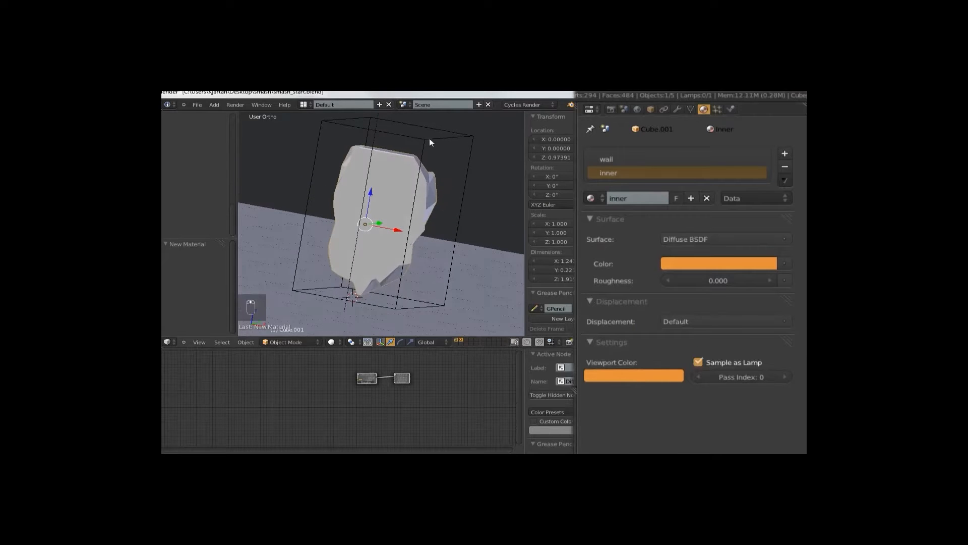
- Assign the existing "inner" material to the icosphere so the cut edges of the wall piece take it on
{"action": "right_click", "coordinate": [428, 140]}
{"action": "left_click", "coordinate": [597, 198]}
{"action": "type", "text": "in"}
{"action": "key", "text": "Return"}
{"action": "middle_click_drag", "start_coordinate": [464, 190], "coordinate": [403, 179]}
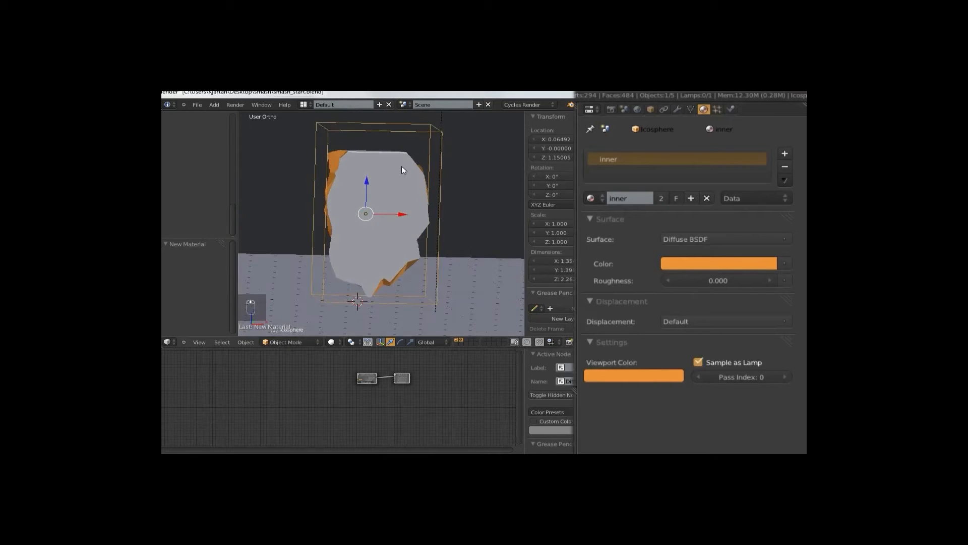
- Duplicate the wall piece in place and set the copy's Boolean operation to Difference with the icosphere
{"action": "right_click", "coordinate": [402, 179]}
{"action": "key", "text": "shift+d"}
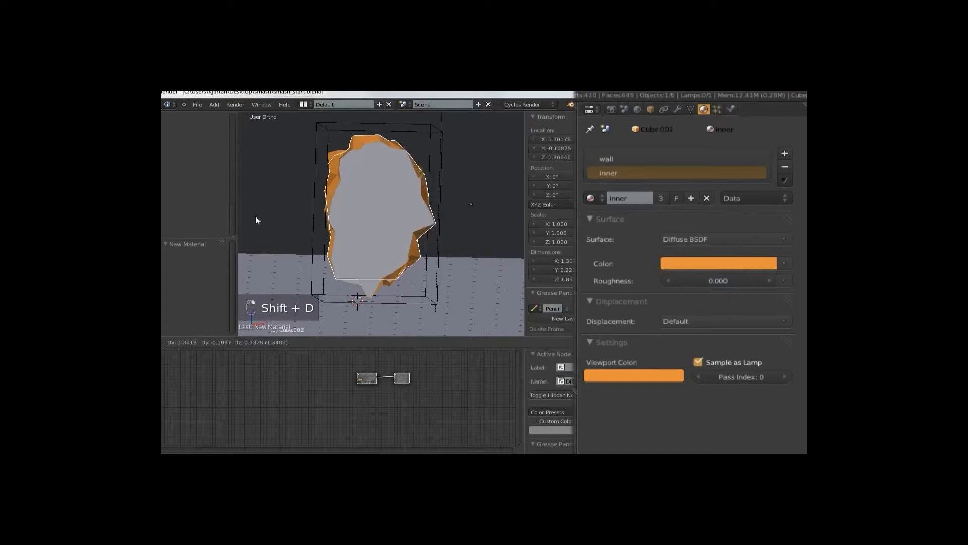
{"action": "left_click", "coordinate": [444, 229]}
{"action": "left_click", "coordinate": [675, 110]}
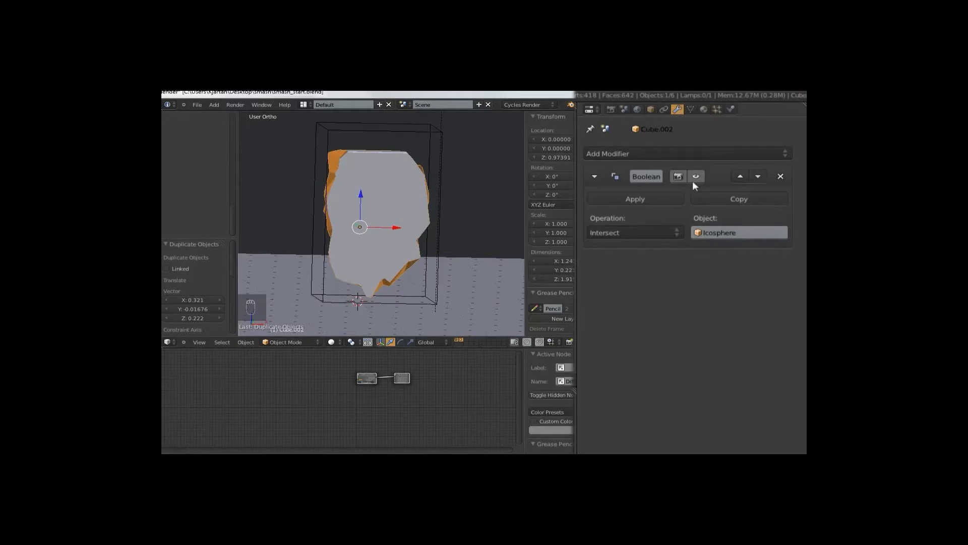
{"action": "left_click", "coordinate": [652, 232]}
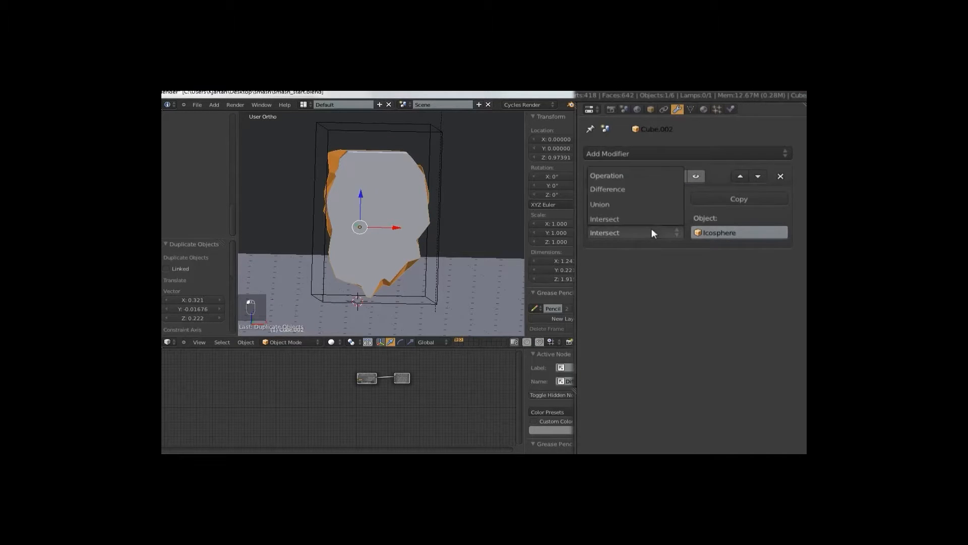
{"action": "left_click", "coordinate": [634, 188]}
- Duplicate the wall with the hole, remove the copy's Boolean modifier, and move that uncut copy to another layer
{"action": "middle_click_drag", "start_coordinate": [378, 181], "coordinate": [431, 239]}
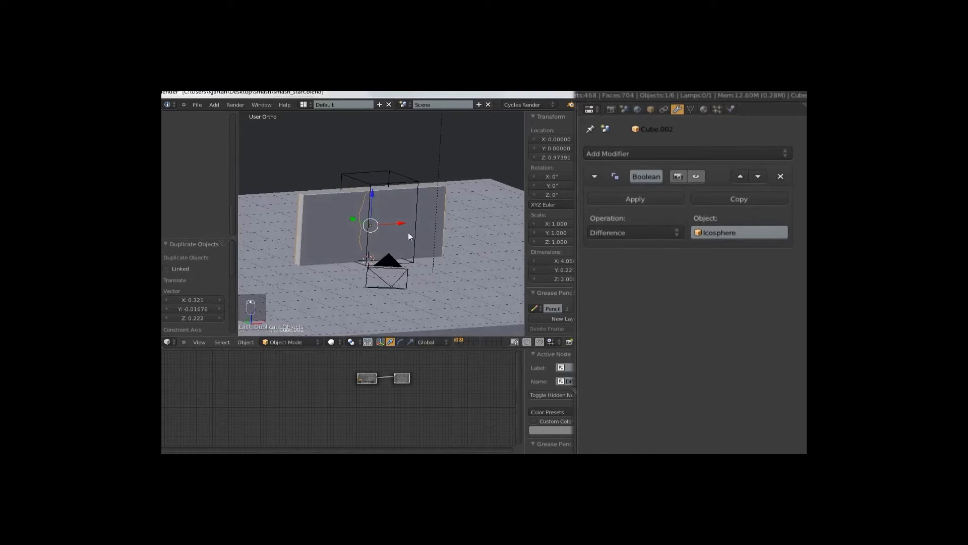
{"action": "key", "text": "shift+d"}
{"action": "left_click", "coordinate": [430, 211]}
{"action": "left_click", "coordinate": [781, 176]}
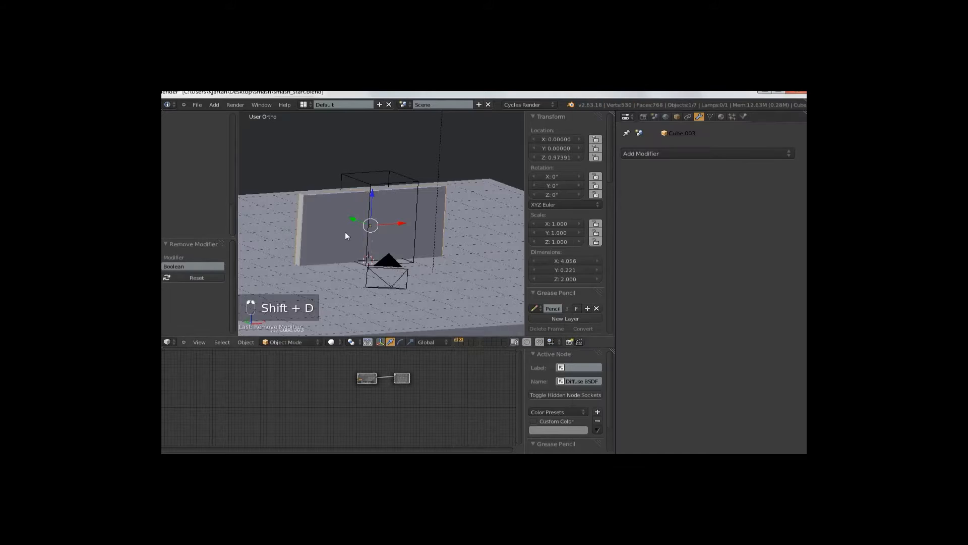
{"action": "key", "text": "m"}
{"action": "left_click", "coordinate": [437, 256]}
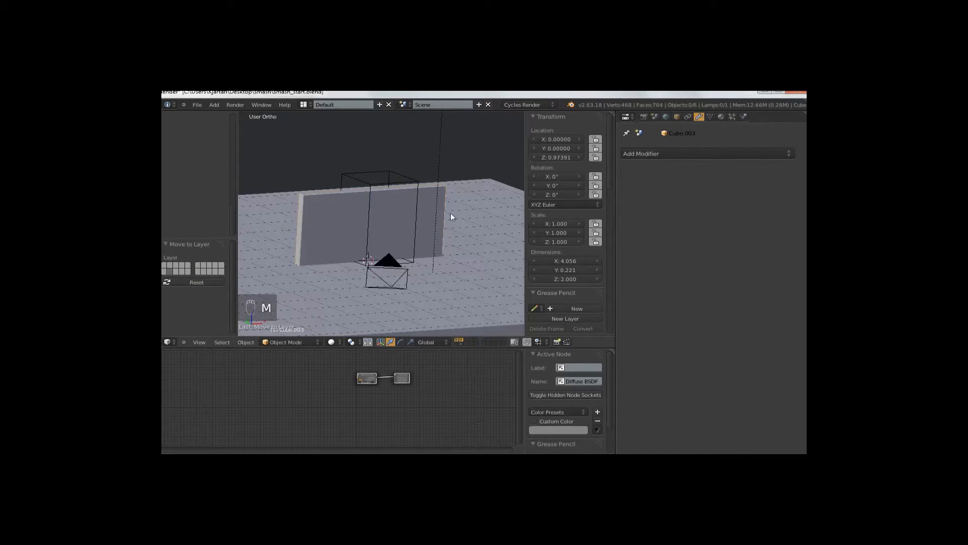
- Convert the holed wall and the cut-out piece to plain meshes, baking in their Boolean modifiers
{"action": "right_click_drag", "start_coordinate": [318, 211], "coordinate": [422, 193]}
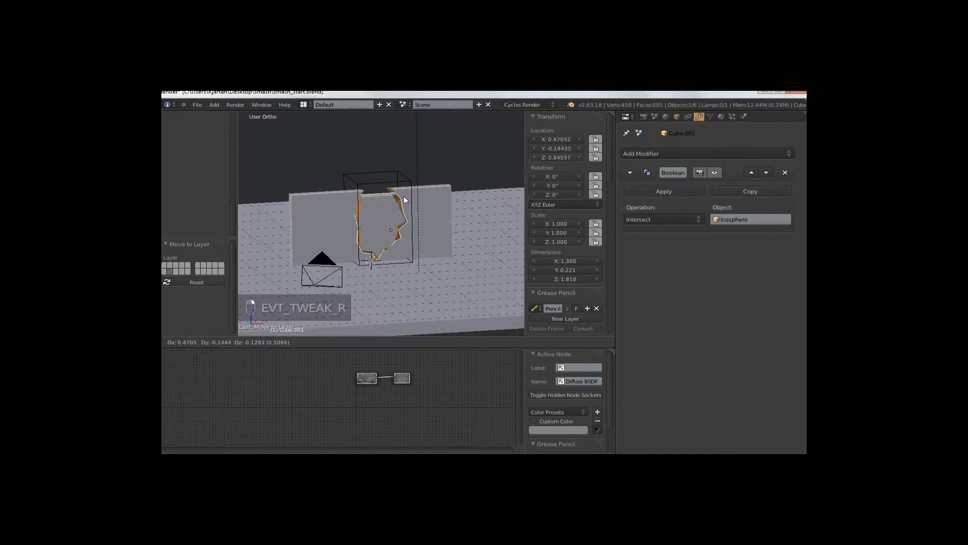
{"action": "key", "text": "Escape"}
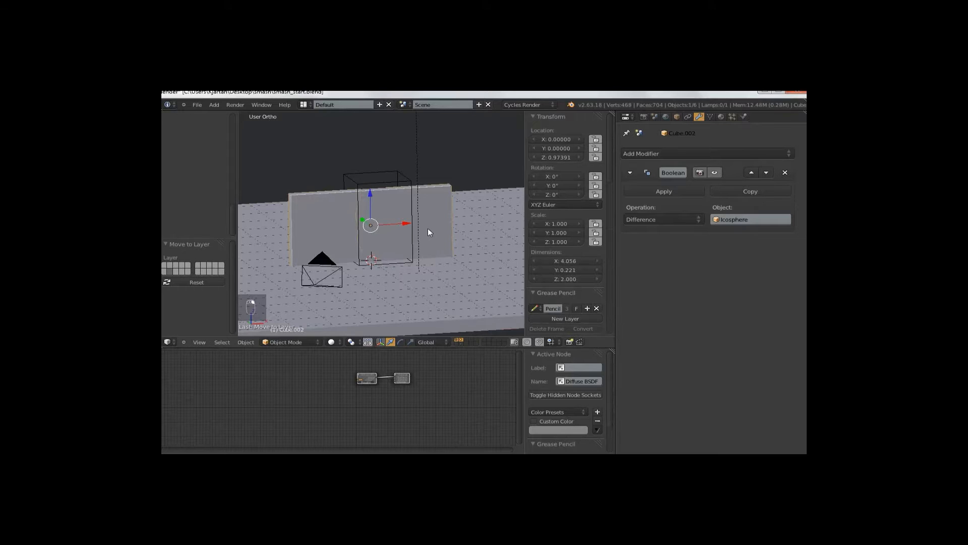
{"action": "key", "text": "alt+c"}
{"action": "left_click", "coordinate": [428, 228]}
{"action": "right_click", "coordinate": [383, 213]}
{"action": "key", "text": "alt+c"}
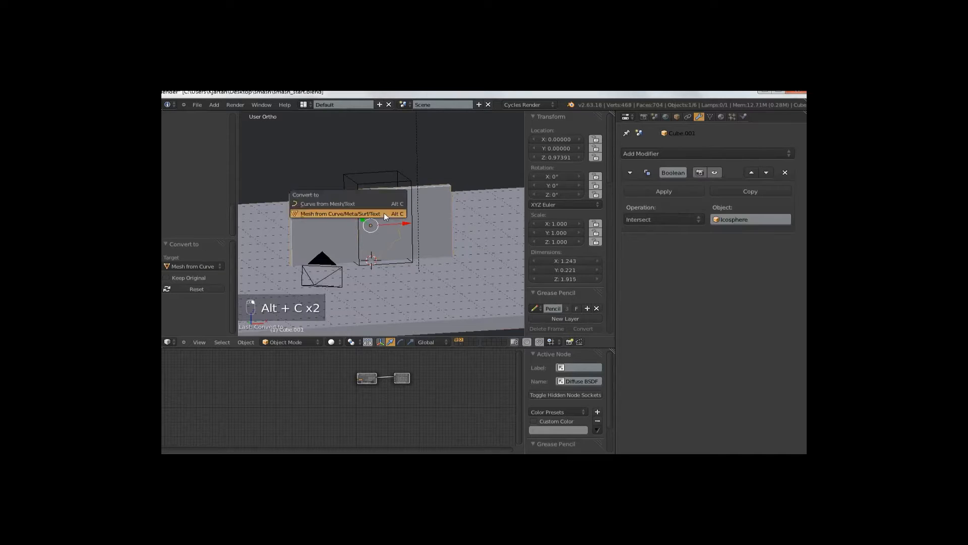
{"action": "left_click", "coordinate": [384, 213]}
{"action": "key", "text": "g"}
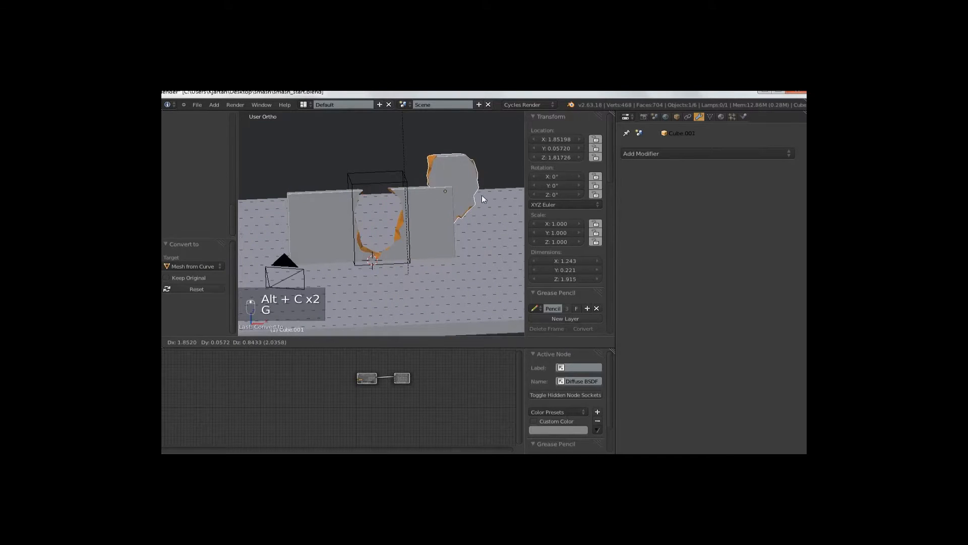
{"action": "right_click", "coordinate": [482, 195]}
- Move the cut-out piece to layer 16 and show only that layer, keeping the piece selected
{"action": "key", "text": "m"}
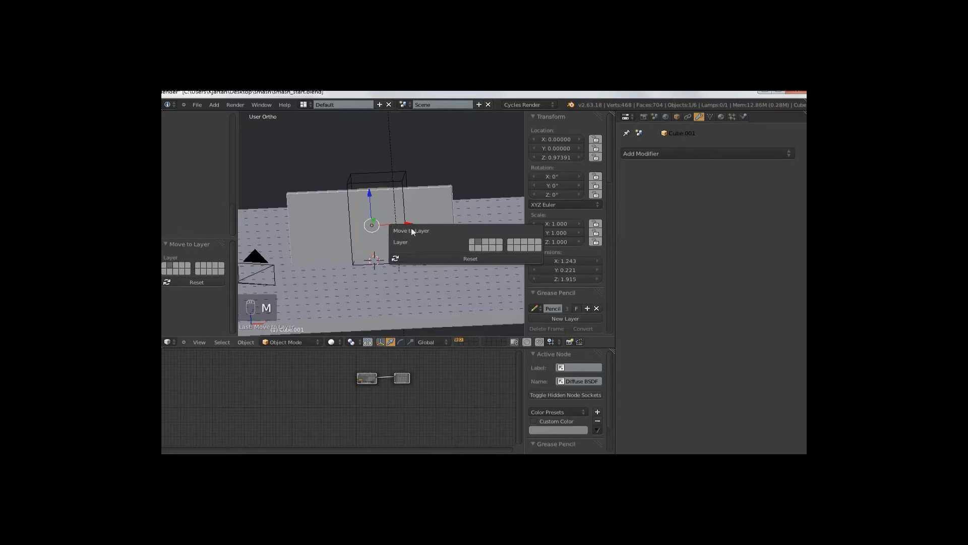
{"action": "left_click", "coordinate": [512, 248]}
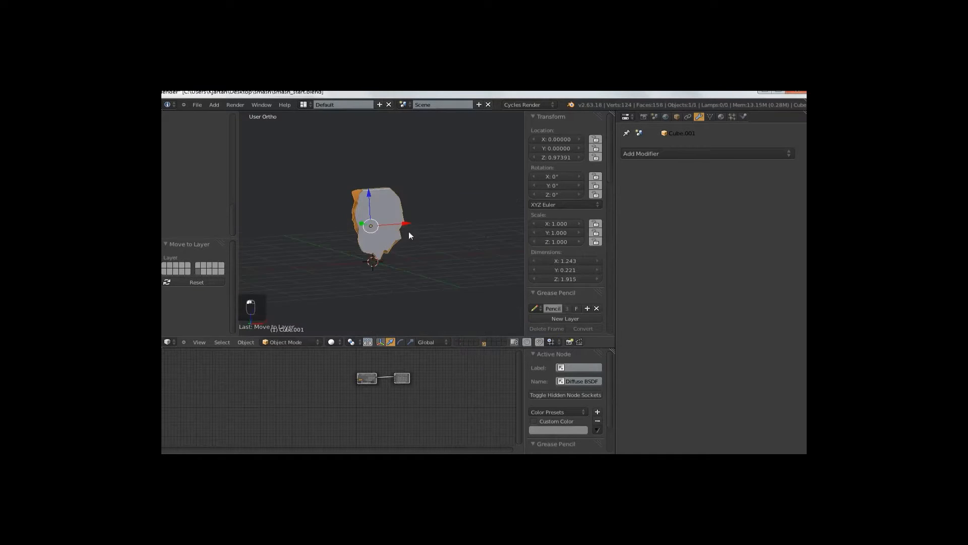
{"action": "key", "text": "a"}
{"action": "key", "text": "a"}
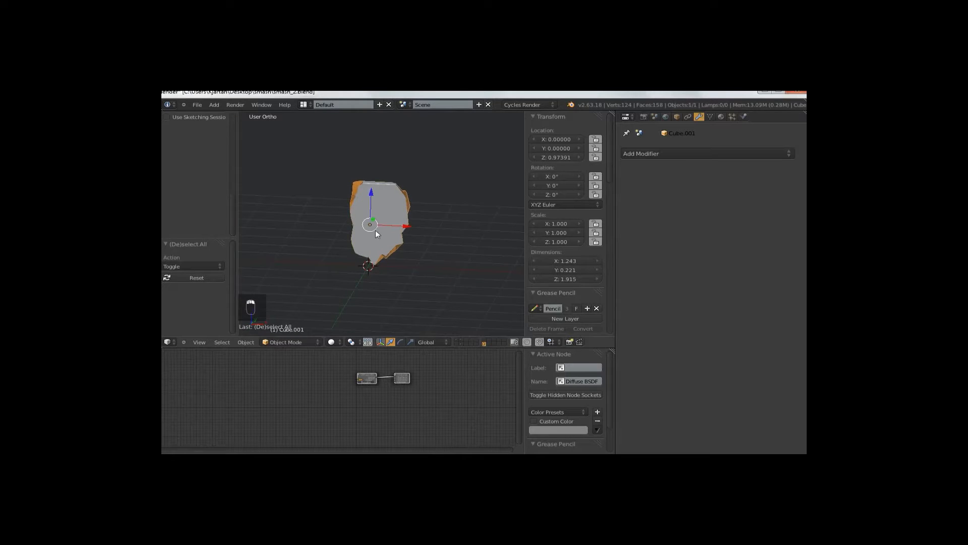
- Enable the Cell Fracture add-on in the user preferences and find its command among the object tools
{"action": "scroll", "coordinate": [206, 184], "scroll_direction": "up", "scroll_amount": 5}
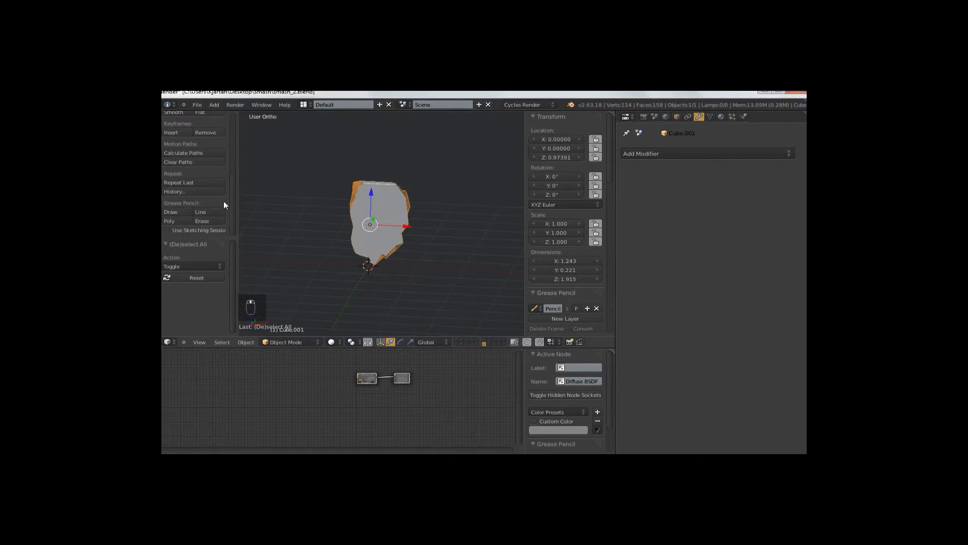
{"action": "mouse_move", "coordinate": [430, 267]}
{"action": "middle_mouse_down"}
{"action": "mouse_move", "coordinate": [457, 262]}
{"action": "mouse_move", "coordinate": [447, 263]}
{"action": "middle_mouse_up"}
{"action": "key", "text": "ctrl+alt+u"}
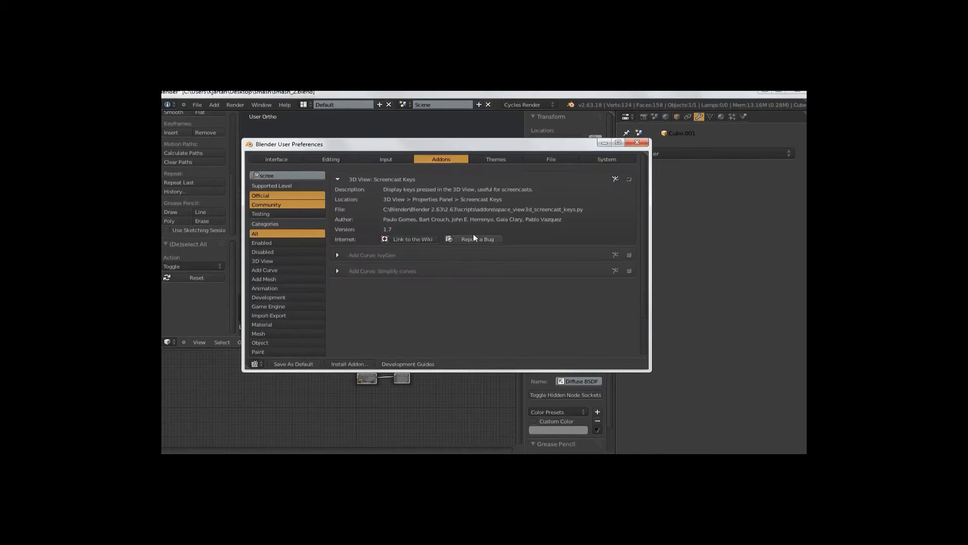
{"action": "type", "text": "cel"}
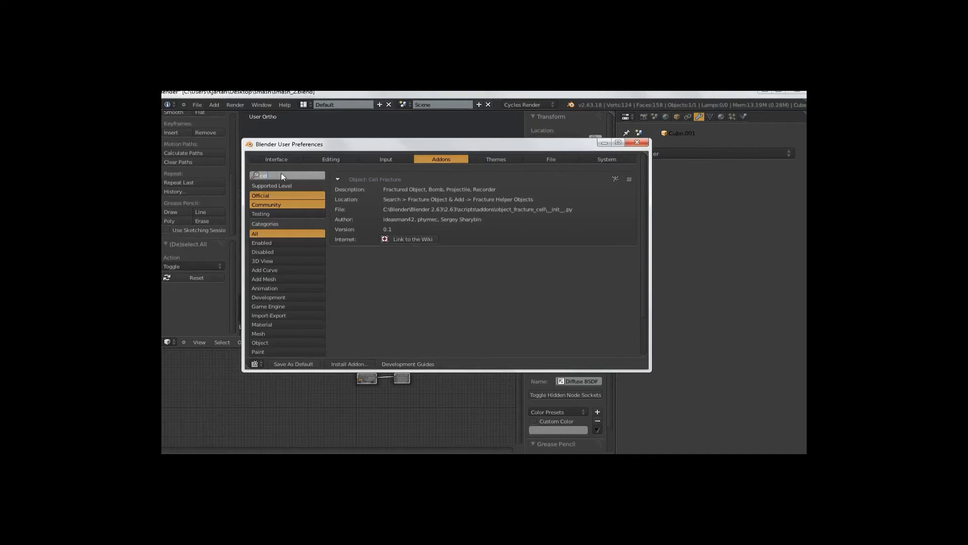
{"action": "type", "text": "l"}
{"action": "key", "text": "Return"}
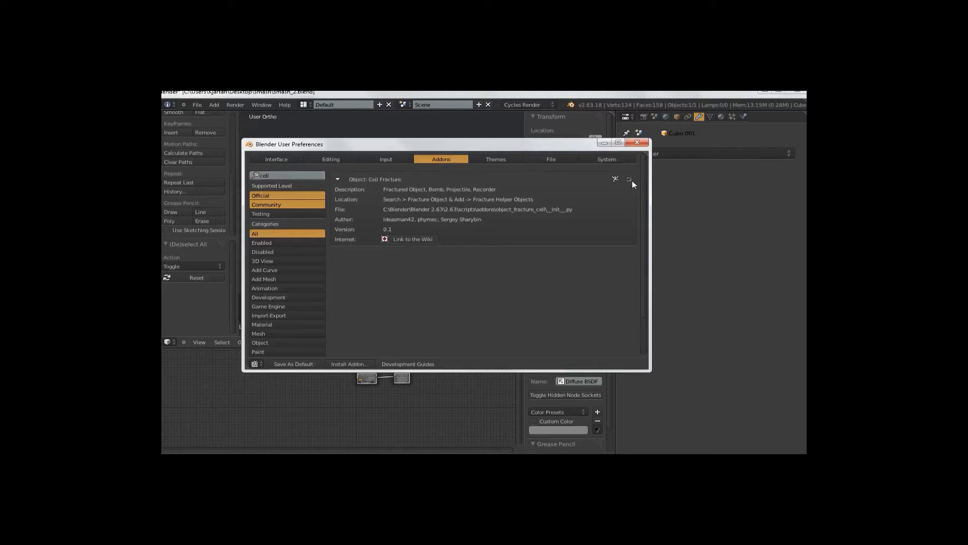
{"action": "left_click", "coordinate": [639, 143]}
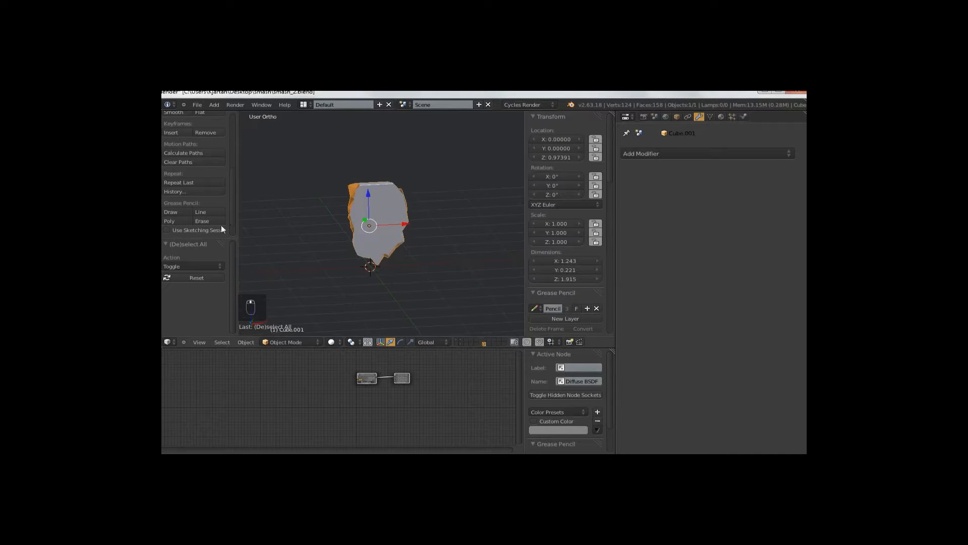
{"action": "scroll", "coordinate": [214, 209], "scroll_direction": "down", "scroll_amount": 2}
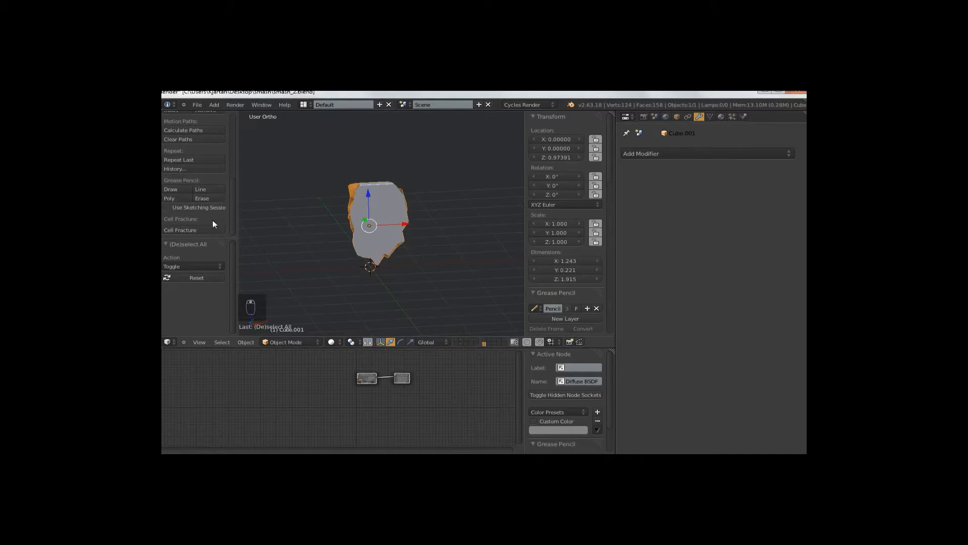
{"action": "middle_click_drag", "start_coordinate": [384, 246], "coordinate": [402, 246]}
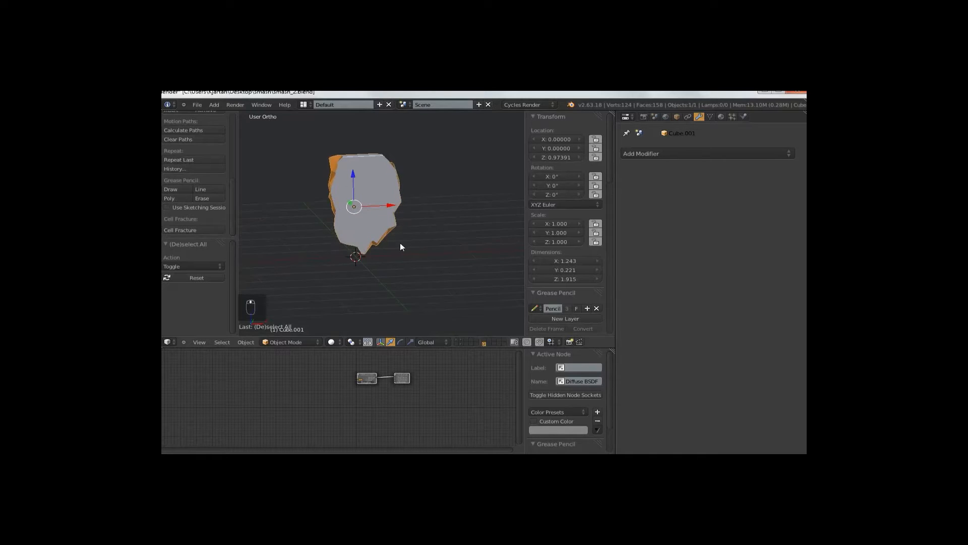
{"action": "left_click", "coordinate": [202, 229]}
- Duplicate one vertex on the piece's side edge in front wireframe view and place the copy inside the outline
{"action": "key", "text": "KP_1"}
{"action": "key", "text": "Tab"}
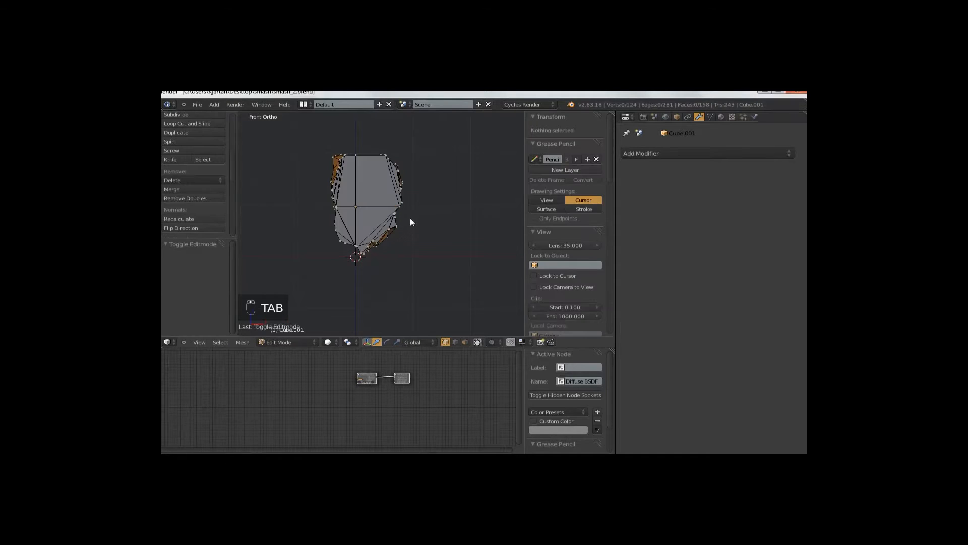
{"action": "right_click", "coordinate": [401, 203]}
{"action": "key", "text": "shift+d"}
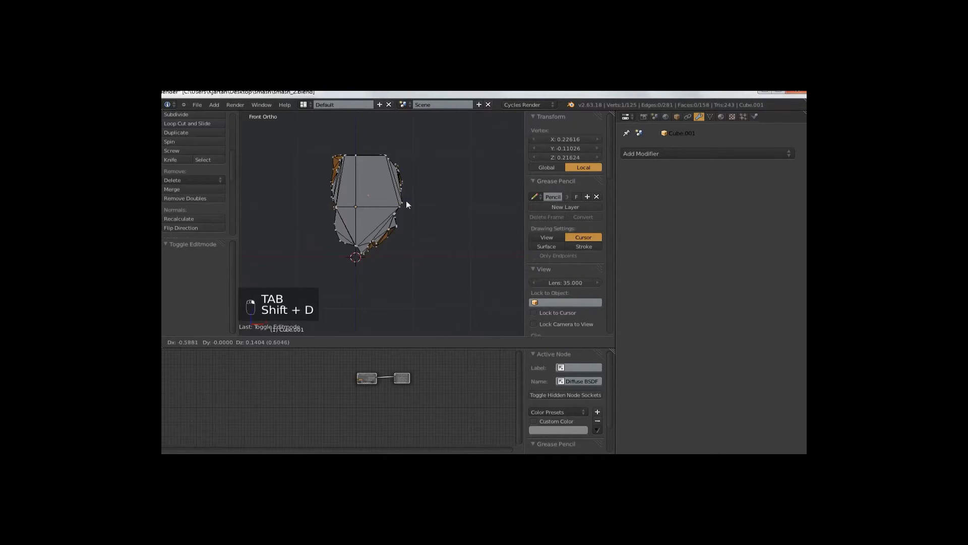
{"action": "left_click", "coordinate": [406, 201]}
{"action": "key", "text": "z"}
{"action": "middle_click_drag", "start_coordinate": [426, 196], "coordinate": [415, 213], "text": "ctrl"}
{"action": "key", "text": "g"}
{"action": "left_click", "coordinate": [410, 214]}
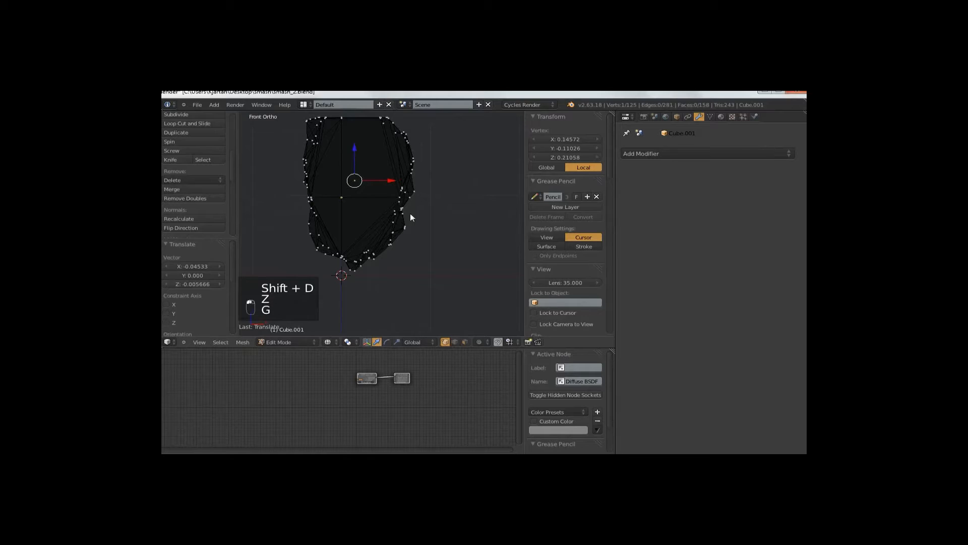
- Separate the duplicated vertex into its own object and select that object
{"action": "key", "text": "p"}
{"action": "left_click", "coordinate": [410, 214]}
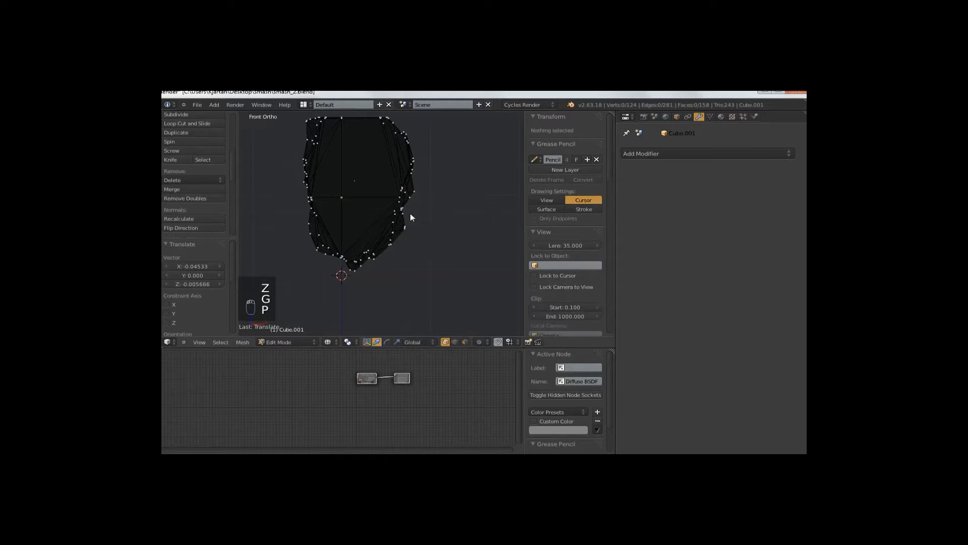
{"action": "key", "text": "Tab"}
{"action": "right_click", "coordinate": [356, 180]}
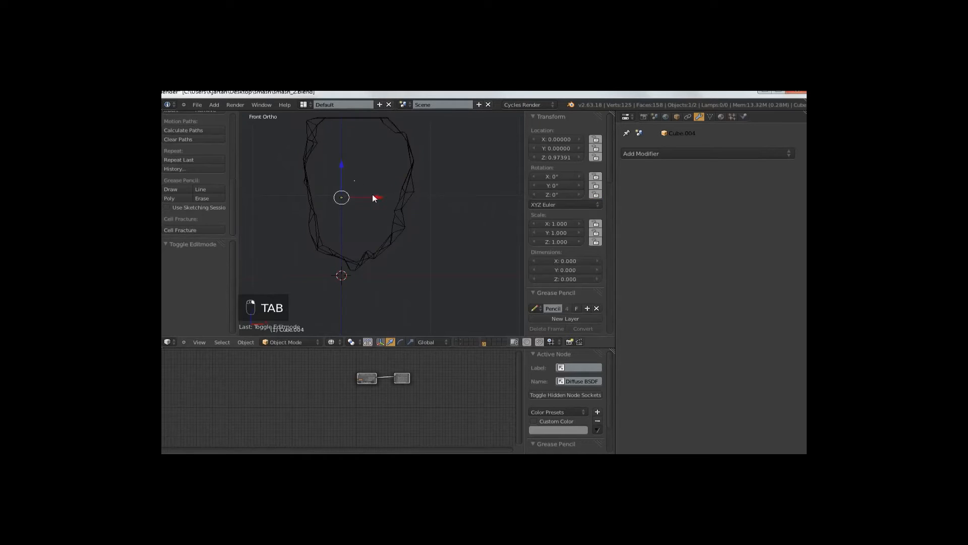
- Duplicate the separated vertex repeatedly, scattering points inside the piece's outline with a denser group near the center
{"action": "key", "text": "Tab"}
{"action": "key", "text": "shift+d"}
{"action": "left_click", "coordinate": [371, 203]}
{"action": "key", "text": "shift+d"}
{"action": "left_click", "coordinate": [380, 202]}
{"action": "key", "text": "shift+d"}
{"action": "left_click", "coordinate": [378, 190]}
{"action": "key", "text": "shift+d"}
{"action": "left_click", "coordinate": [366, 200]}
{"action": "key", "text": "shift+d"}
{"action": "left_click", "coordinate": [365, 217]}
{"action": "key", "text": "shift+d"}
{"action": "left_click", "coordinate": [398, 261]}
{"action": "key", "text": "shift+d"}
{"action": "left_click", "coordinate": [414, 224]}
{"action": "key", "text": "shift+d"}
{"action": "left_click", "coordinate": [411, 158]}
{"action": "key", "text": "shift+d"}
{"action": "left_click", "coordinate": [361, 146]}
{"action": "key", "text": "shift+d"}
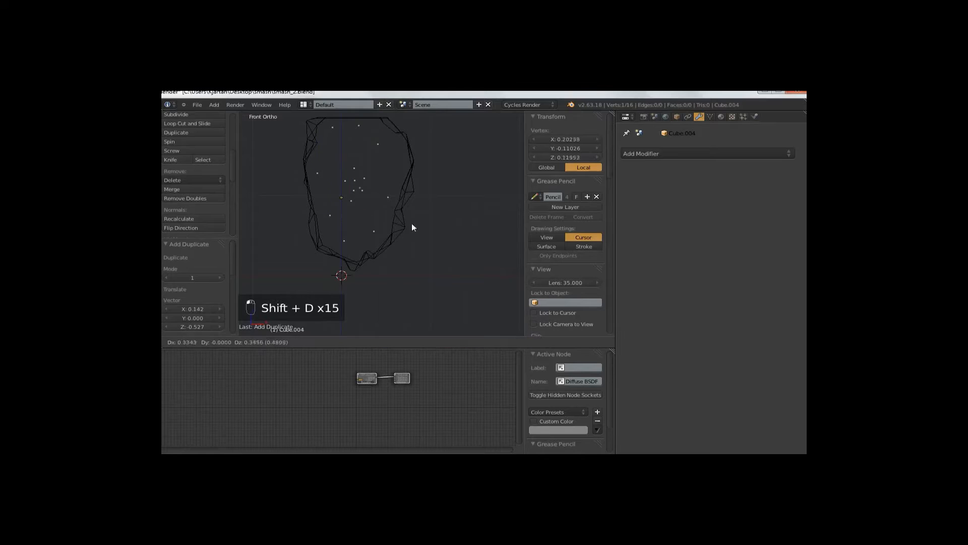
{"action": "key", "text": "shift+d"}
{"action": "left_click", "coordinate": [420, 225]}
- Select the dense central points and duplicate the group several times, rotating and shifting the copies to vary the pattern
{"action": "key", "text": "a"}
{"action": "left_click_drag", "start_coordinate": [373, 193], "coordinate": [364, 203], "text": "ctrl"}
{"action": "key", "text": "shift+d"}
{"action": "left_click", "coordinate": [376, 199]}
{"action": "key", "text": "r"}
{"action": "left_click", "coordinate": [377, 200]}
{"action": "key", "text": "g"}
{"action": "left_click", "coordinate": [379, 199]}
{"action": "key", "text": "shift+d"}
{"action": "left_click", "coordinate": [358, 185]}
{"action": "key", "text": "r"}
{"action": "left_click", "coordinate": [375, 185]}
{"action": "key", "text": "g"}
{"action": "left_click", "coordinate": [373, 189]}
{"action": "key", "text": "shift+d"}
{"action": "left_click", "coordinate": [387, 224]}
{"action": "key", "text": "r"}
{"action": "right_click", "coordinate": [389, 199]}
- Add further duplicate points around the central cluster to fill out the fracture point cloud
{"action": "key", "text": "shift+d"}
{"action": "left_click", "coordinate": [393, 157]}
{"action": "key", "text": "shift+d"}
{"action": "left_click", "coordinate": [351, 146]}
{"action": "key", "text": "shift+d"}
{"action": "left_click", "coordinate": [338, 201]}
{"action": "key", "text": "shift+d"}
{"action": "left_click", "coordinate": [379, 212]}
{"action": "key", "text": "shift+d"}
{"action": "left_click", "coordinate": [384, 205]}
{"action": "key", "text": "shift+d"}
{"action": "left_click", "coordinate": [386, 190]}
{"action": "key", "text": "shift+d"}
{"action": "left_click", "coordinate": [379, 181]}
{"action": "key", "text": "shift+d"}
- Move all the points about 0.1 along the Y axis in top view into the middle of the piece's thickness
{"action": "key", "text": "KP_7"}
{"action": "key", "text": "a"}
{"action": "key", "text": "a"}
{"action": "key", "text": "g"}
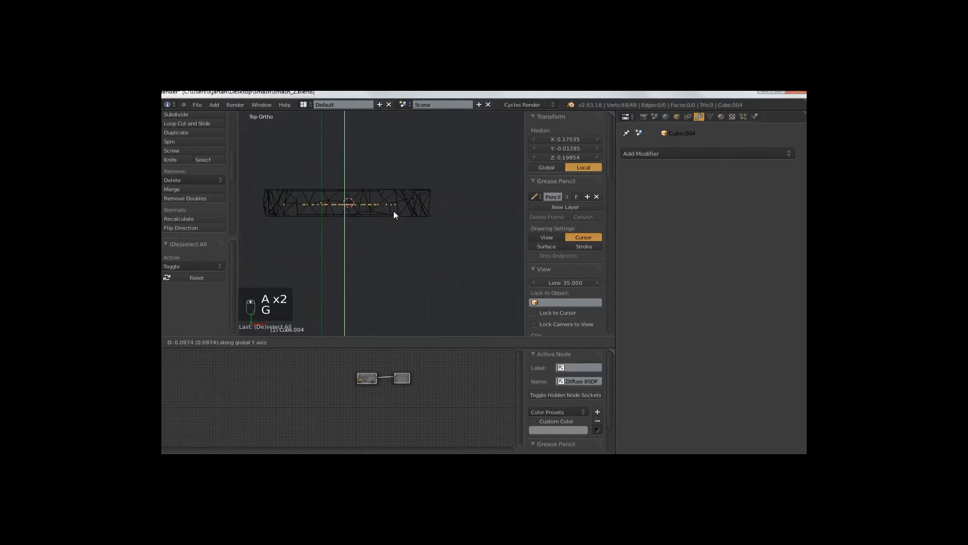
{"action": "key", "text": "a"}
- Turn on proportional editing with Random falloff and move individual points to scatter the cloud through the piece's thickness
{"action": "key", "text": "o"}
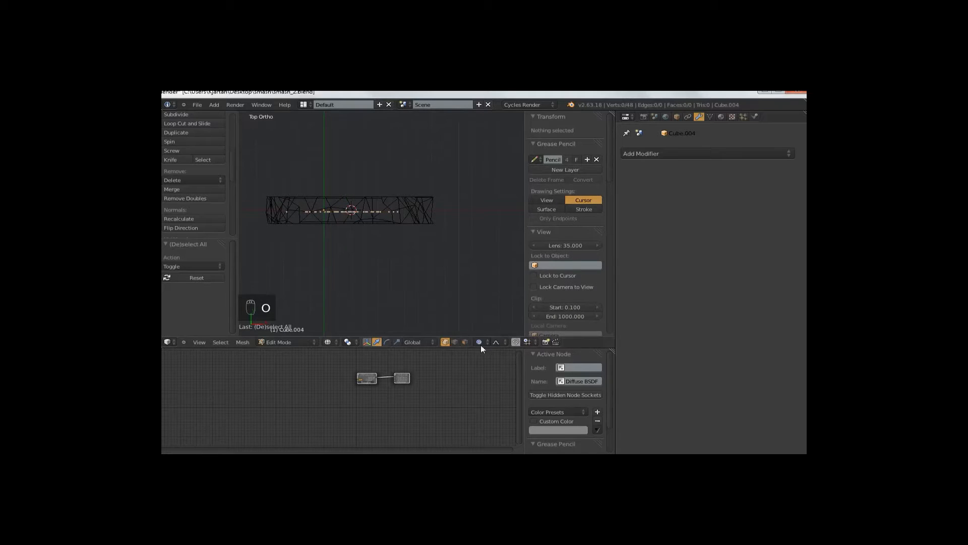
{"action": "left_click", "coordinate": [497, 342]}
{"action": "left_click", "coordinate": [518, 274]}
{"action": "right_click", "coordinate": [350, 211]}
{"action": "key", "text": "g"}
{"action": "left_click", "coordinate": [353, 218]}
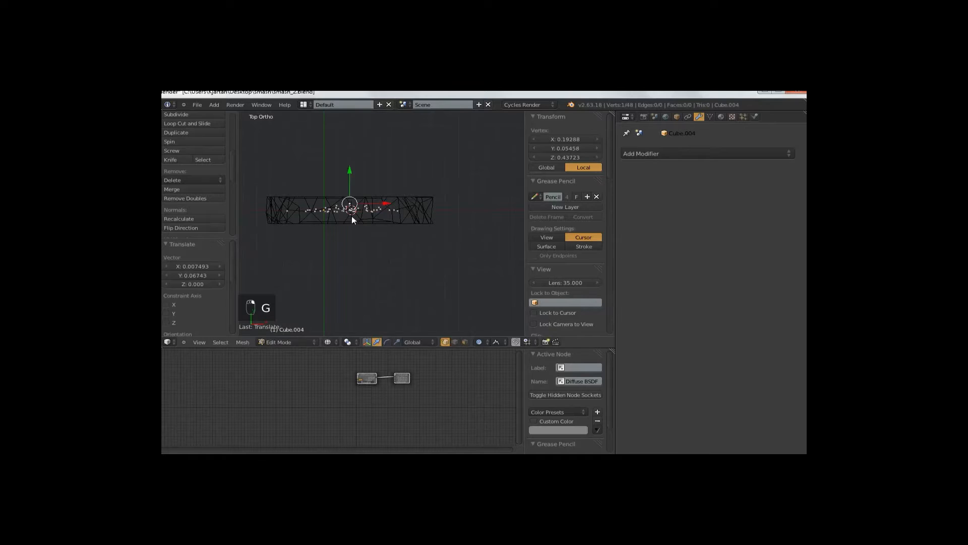
{"action": "key", "text": "g"}
{"action": "left_click", "coordinate": [340, 221]}
{"action": "right_click", "coordinate": [322, 214]}
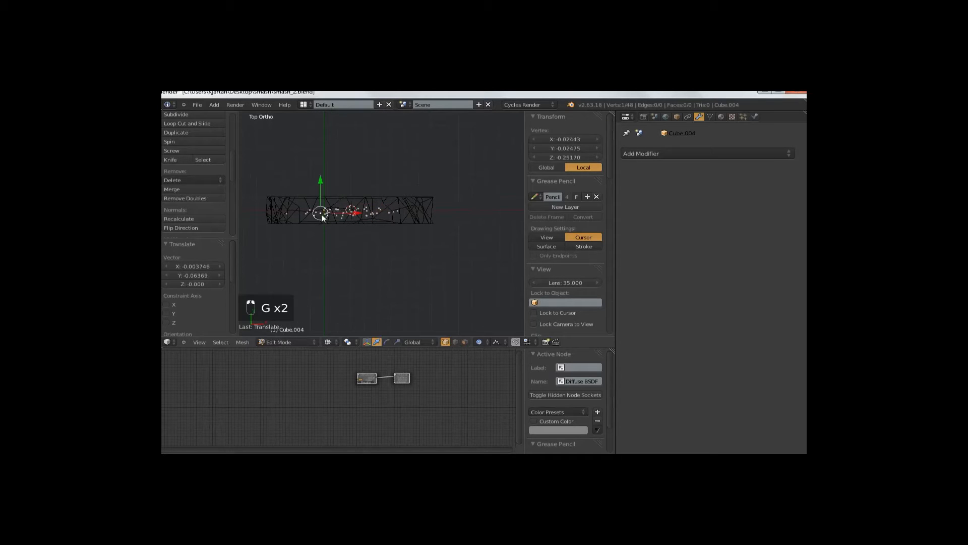
{"action": "key", "text": "g"}
{"action": "left_click", "coordinate": [383, 222]}
{"action": "key", "text": "g"}
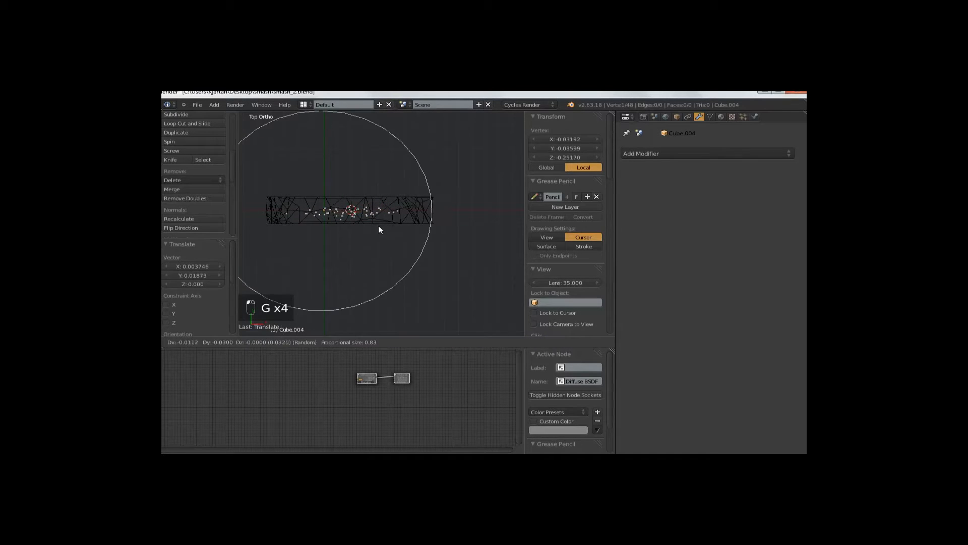
{"action": "left_click", "coordinate": [381, 229]}
{"action": "key", "text": "a"}
{"action": "key", "text": "Tab"}
- Parent the point cloud object to the cut-out wall piece with the Object option
{"action": "middle_click_drag", "start_coordinate": [372, 277], "coordinate": [389, 246]}
{"action": "middle_click_drag", "start_coordinate": [404, 208], "coordinate": [421, 251], "text": "shift"}
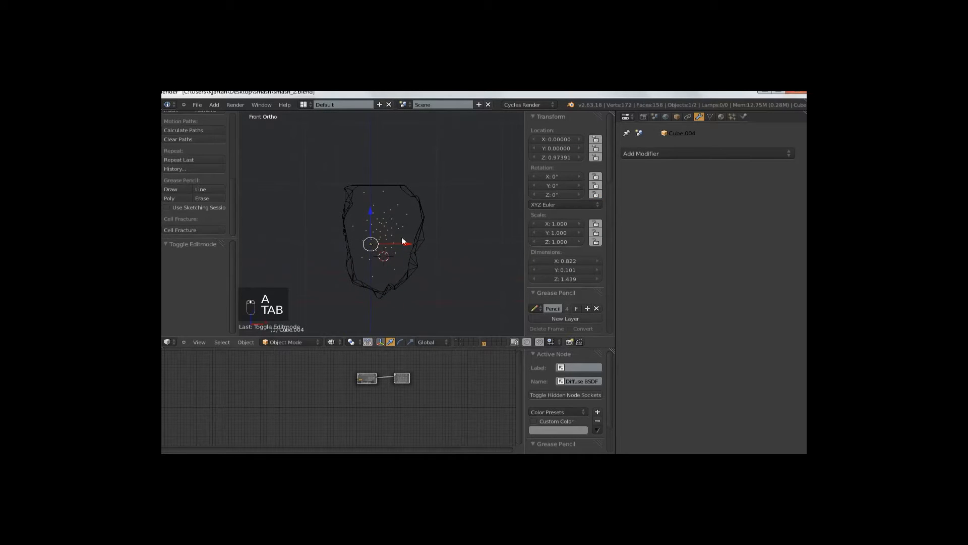
{"action": "right_click", "coordinate": [422, 202], "text": "shift"}
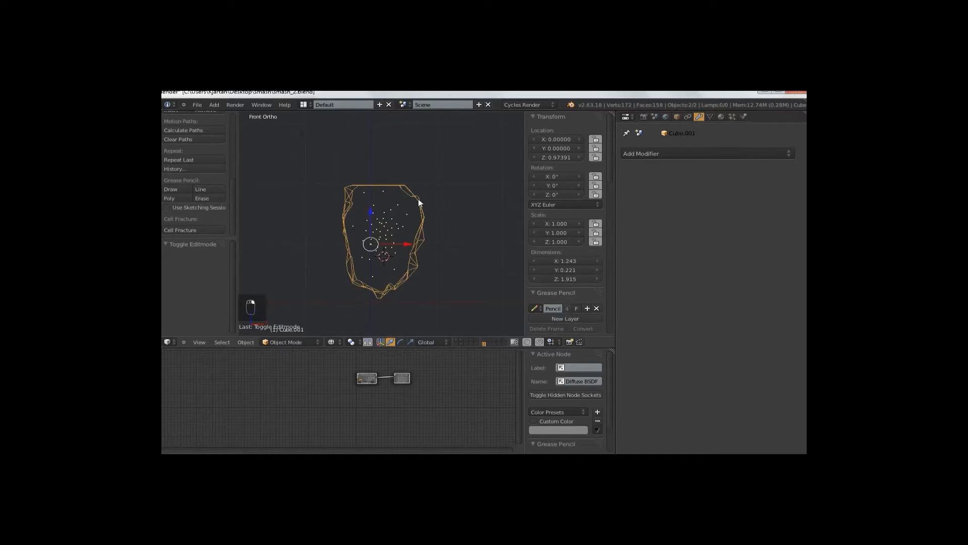
{"action": "key", "text": "ctrl+p"}
{"action": "left_click", "coordinate": [419, 201]}
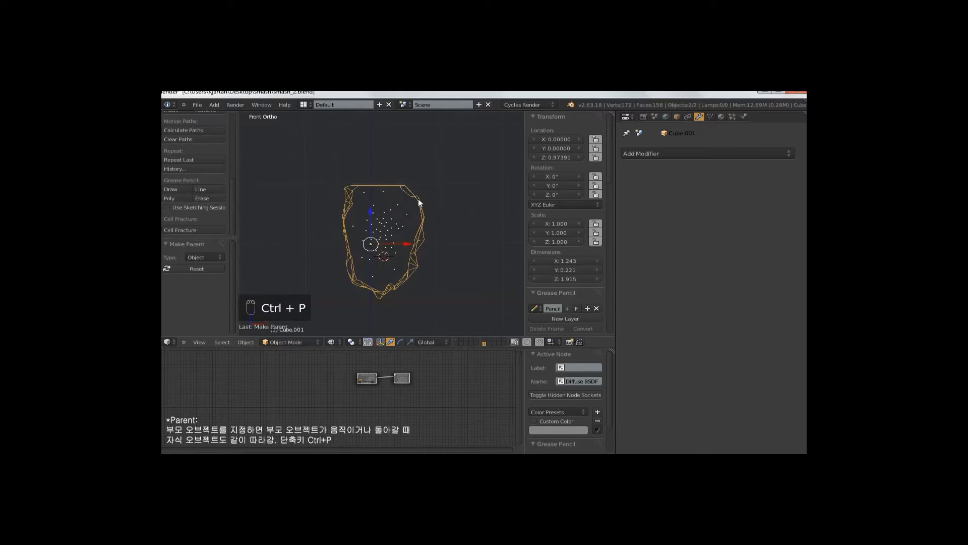
- Deselect all objects and save the file
{"action": "key", "text": "a"}
{"action": "key", "text": "ctrl+s"}
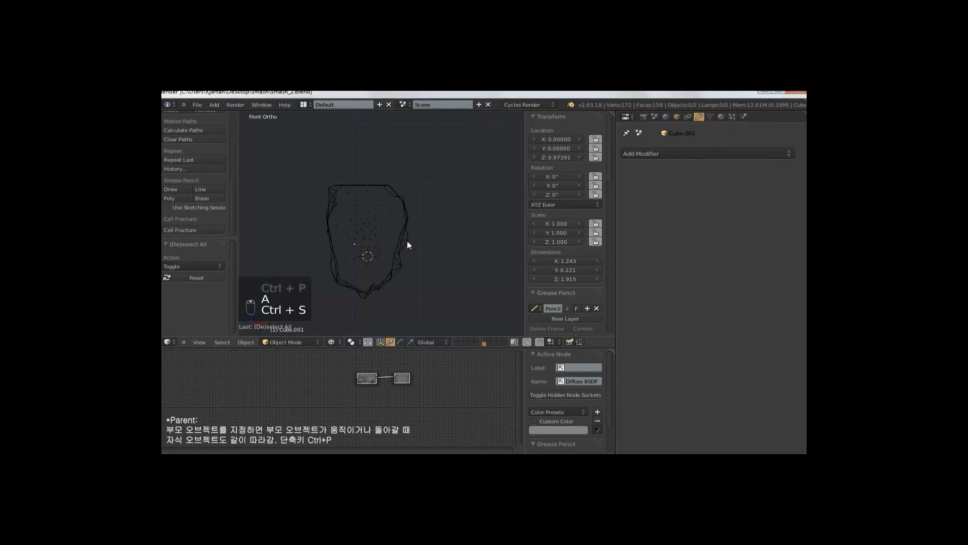
{"action": "scroll", "coordinate": [423, 244], "scroll_direction": "up", "scroll_amount": 1}
{"action": "mouse_move", "coordinate": [407, 247]}
{"action": "middle_mouse_down", "text": "shift"}
{"action": "mouse_move", "coordinate": [428, 237]}
{"action": "mouse_move", "coordinate": [420, 258]}
{"action": "middle_mouse_up", "text": "shift"}
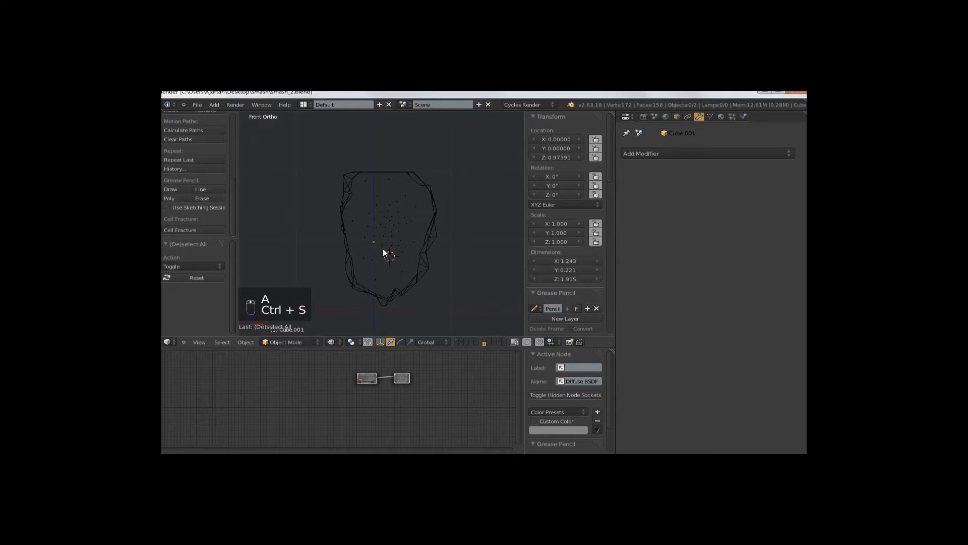
- Run Cell Fracture on the cut-out wall piece with Child Verts added as point source, noise 0.15 and material index 1
{"action": "right_click", "coordinate": [428, 233]}
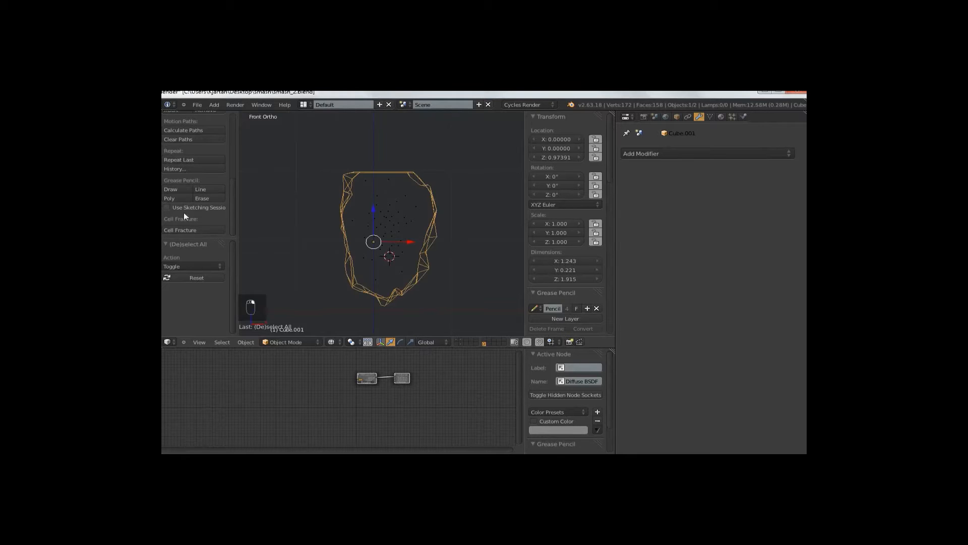
{"action": "left_click", "coordinate": [188, 229]}
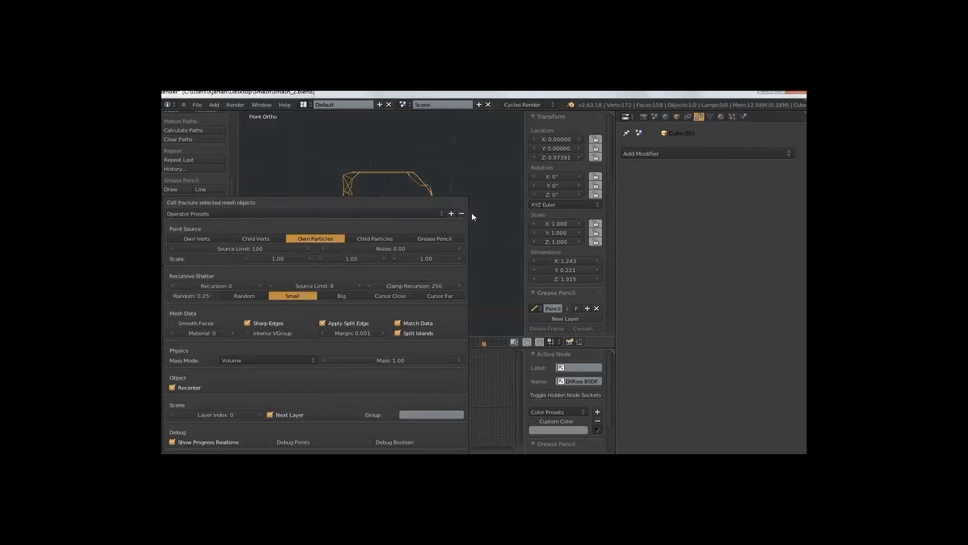
{"action": "left_click", "coordinate": [255, 239], "text": "shift"}
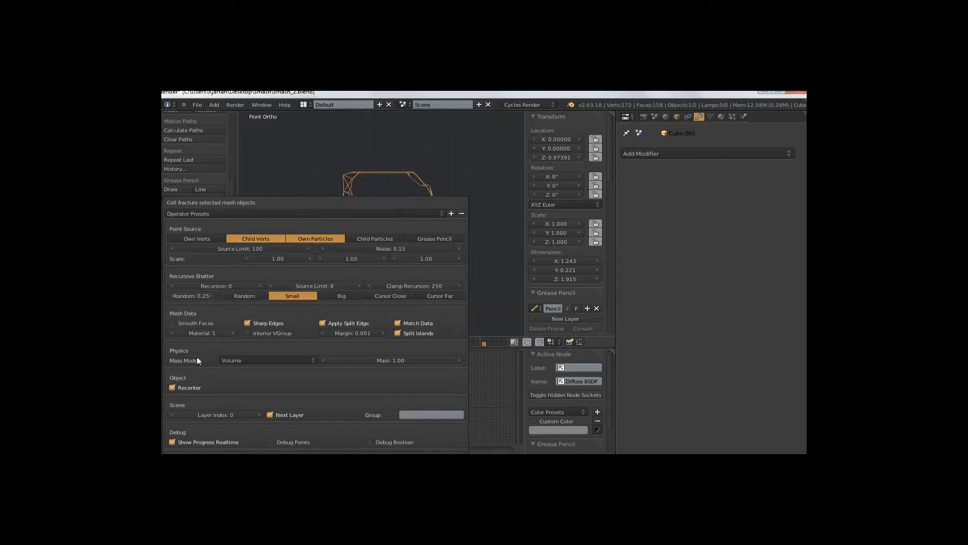
{"action": "left_click_drag", "start_coordinate": [192, 416], "coordinate": [203, 416]}
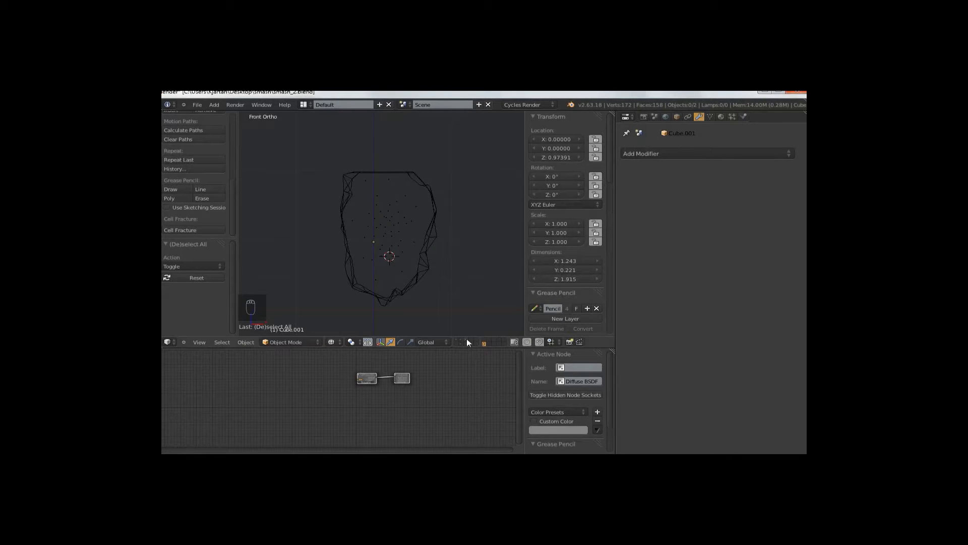
- Inspect the fractured shards in solid shading by temporarily spreading them apart from their common centre, and cancel the scaling
{"action": "mouse_move", "coordinate": [440, 255]}
{"action": "middle_mouse_down"}
{"action": "mouse_move", "coordinate": [400, 237]}
{"action": "mouse_move", "coordinate": [467, 235]}
{"action": "mouse_move", "coordinate": [454, 228]}
{"action": "middle_mouse_up"}
{"action": "key", "text": "z"}
{"action": "scroll", "coordinate": [346, 235], "scroll_direction": "up", "scroll_amount": 3}
{"action": "key", "text": "alt+comma"}
{"action": "scroll", "coordinate": [464, 240], "scroll_direction": "down", "scroll_amount": 1}
{"action": "key", "text": "s"}
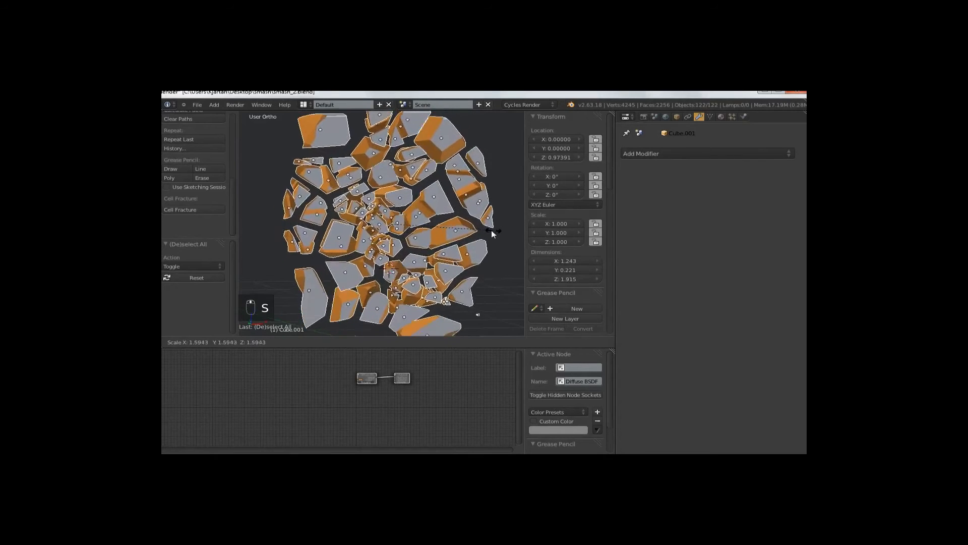
{"action": "right_click", "coordinate": [483, 241]}
{"action": "key", "text": "a"}
- Show the other scene layers together with the shards in camera view and set a render border around the cut area
{"action": "middle_click_drag", "start_coordinate": [381, 242], "coordinate": [411, 249]}
{"action": "left_click", "coordinate": [460, 339], "text": "shift"}
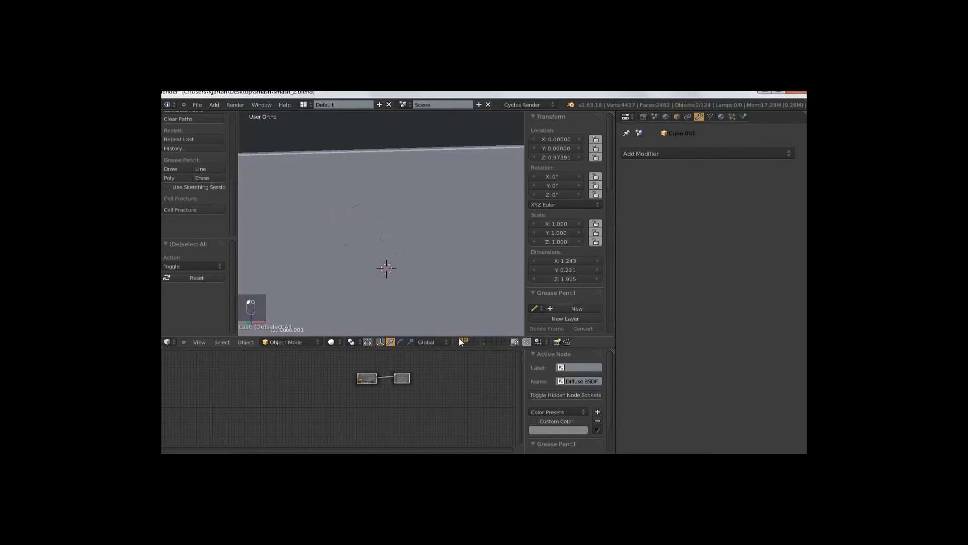
{"action": "left_click", "coordinate": [457, 340], "text": "shift"}
{"action": "middle_click_drag", "start_coordinate": [424, 286], "coordinate": [428, 238]}
{"action": "key", "text": "KP_0"}
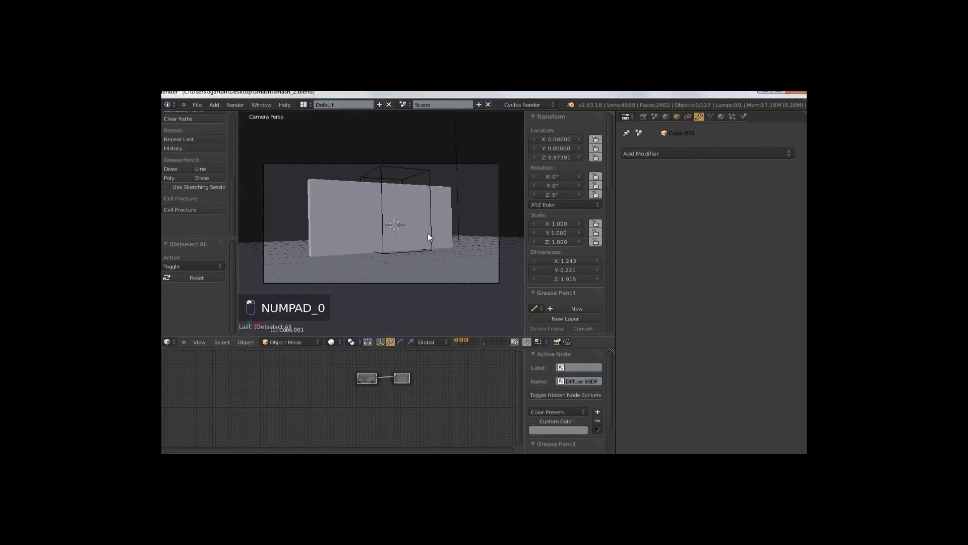
{"action": "key", "text": "shift+b"}
{"action": "left_click_drag", "start_coordinate": [440, 164], "coordinate": [345, 276]}
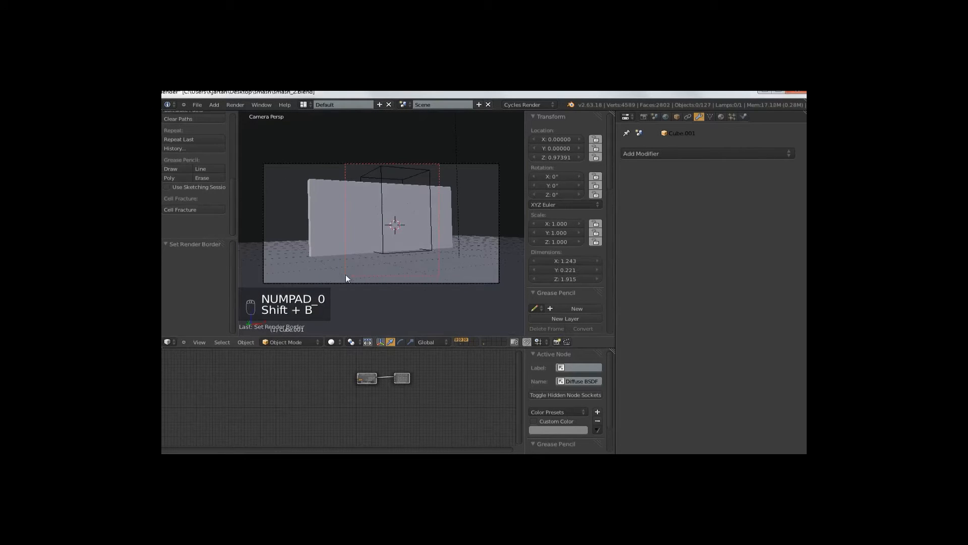
{"action": "scroll", "coordinate": [414, 294], "scroll_direction": "up", "scroll_amount": 2}
{"action": "scroll", "coordinate": [412, 305], "scroll_direction": "up", "scroll_amount": 1}
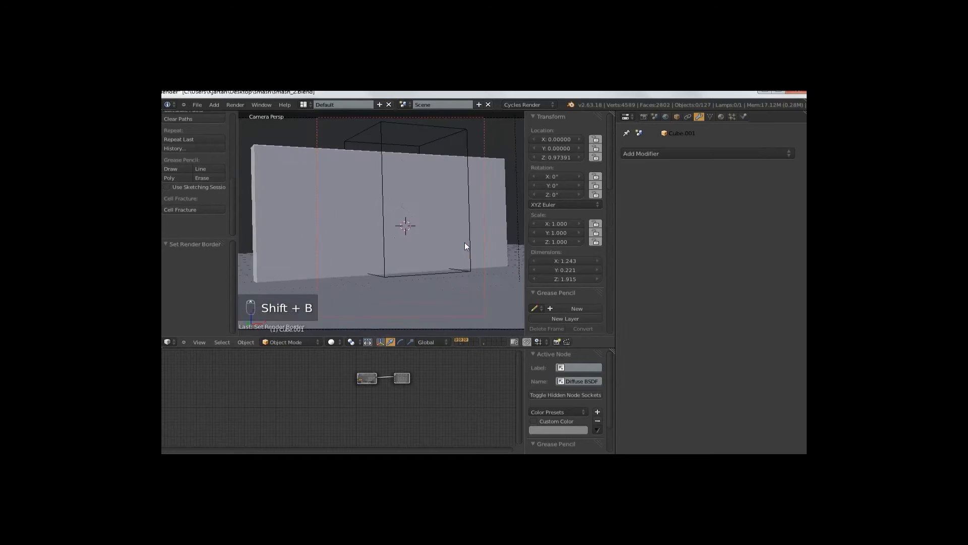
- Preview the bordered area in Rendered shading and hide the icosphere used as the cutter
{"action": "left_click", "coordinate": [331, 341]}
{"action": "left_click", "coordinate": [348, 279]}
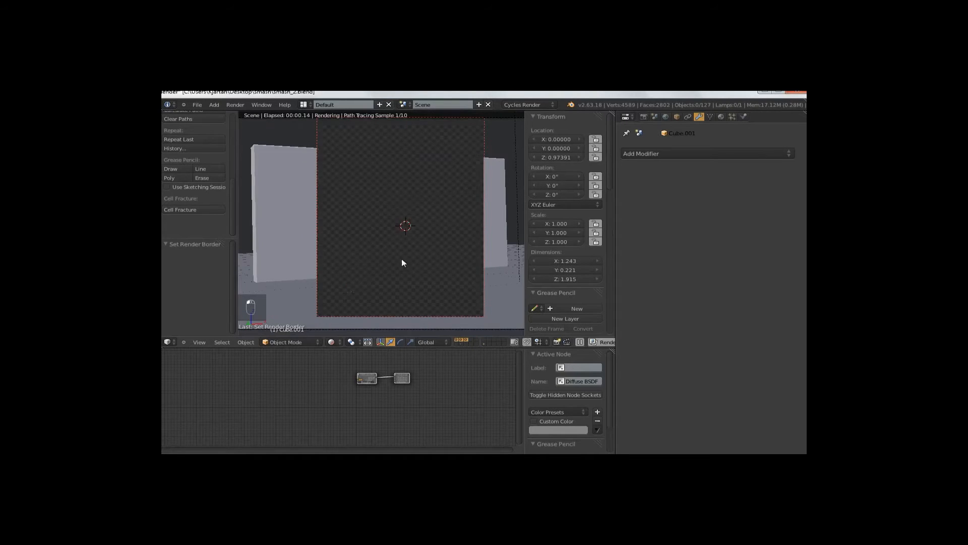
{"action": "right_click", "coordinate": [410, 145]}
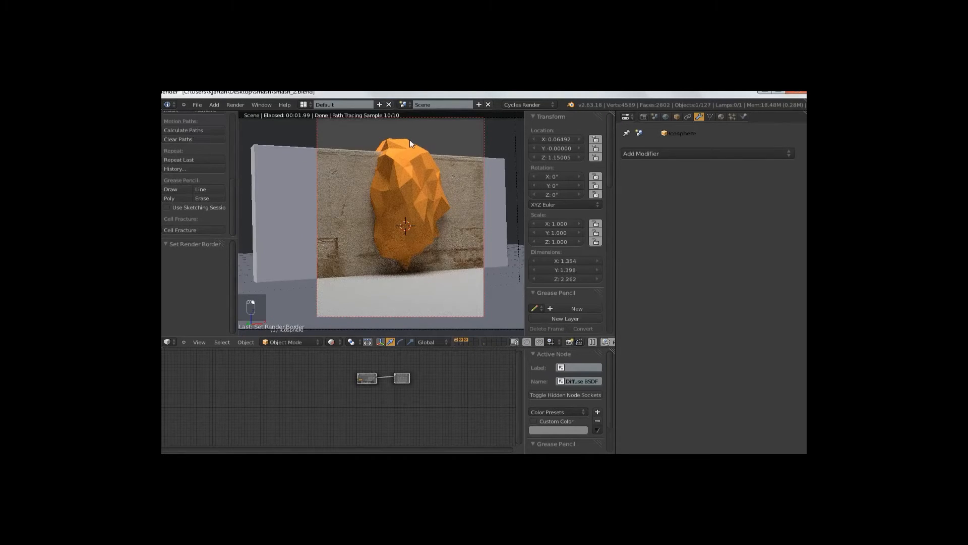
{"action": "key", "text": "h"}
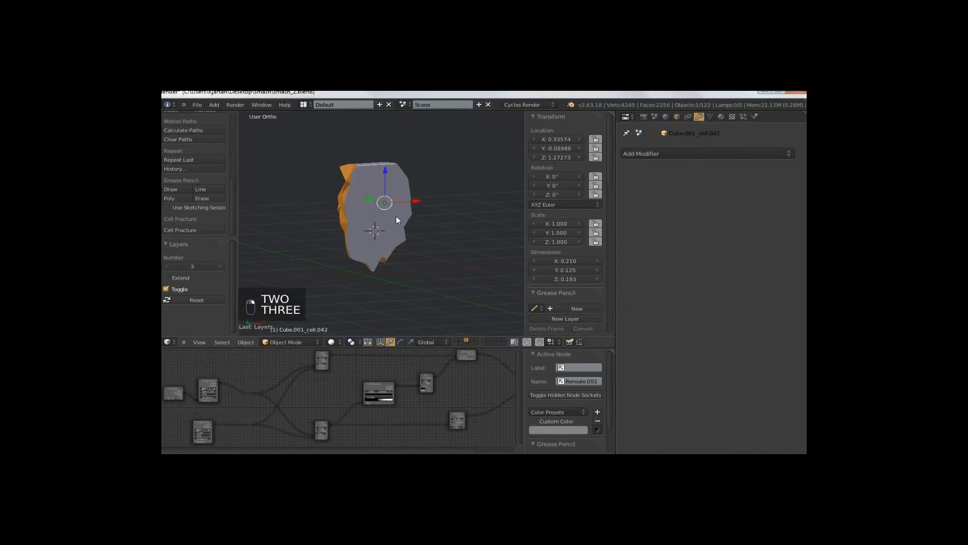
- Select all the wall shards on layer 3 and put them on layer 16 as well
{"action": "key", "text": "a"}
{"action": "key", "text": "a"}
{"action": "key", "text": "m"}
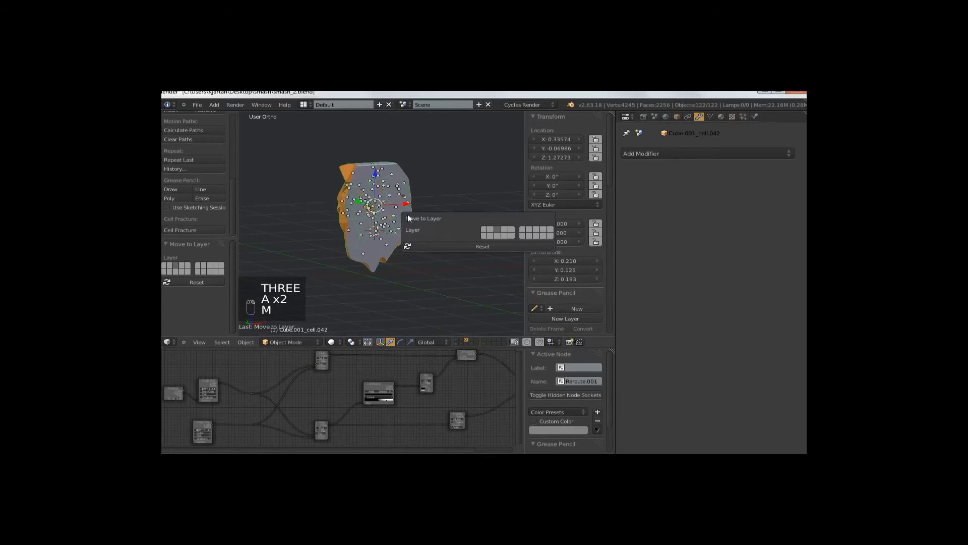
{"action": "left_click", "coordinate": [522, 236]}
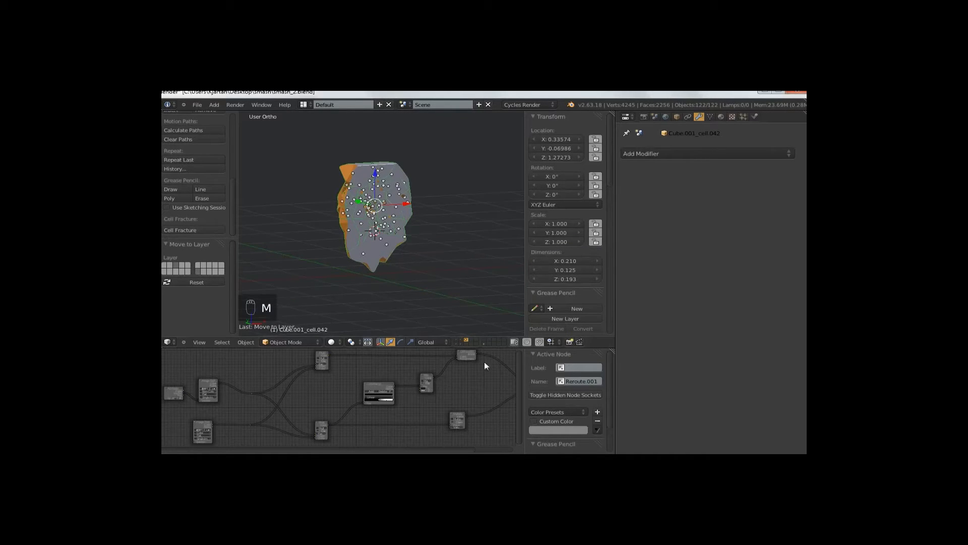
- Move the unfractured wall piece Cube.001 from layer 16 to layer 3
{"action": "right_click", "coordinate": [386, 255]}
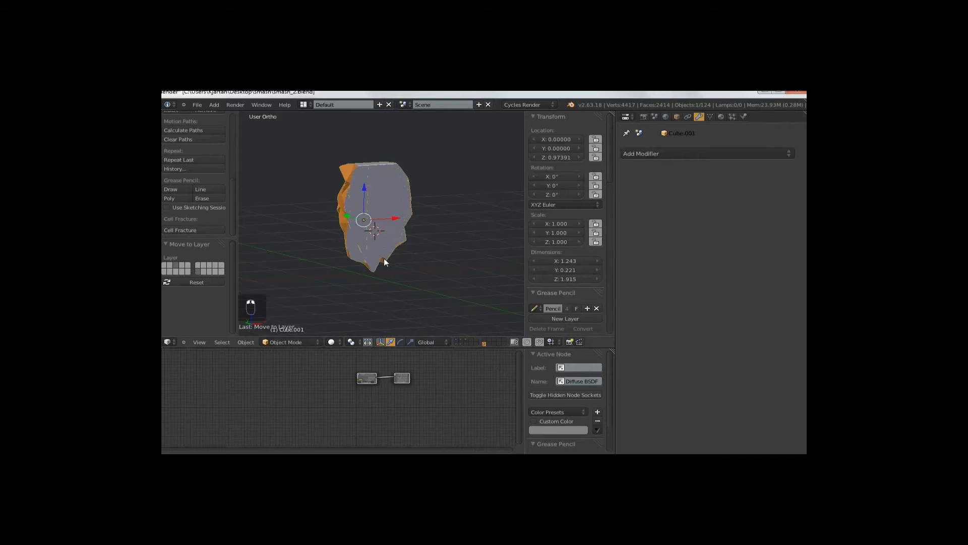
{"action": "key", "text": "m"}
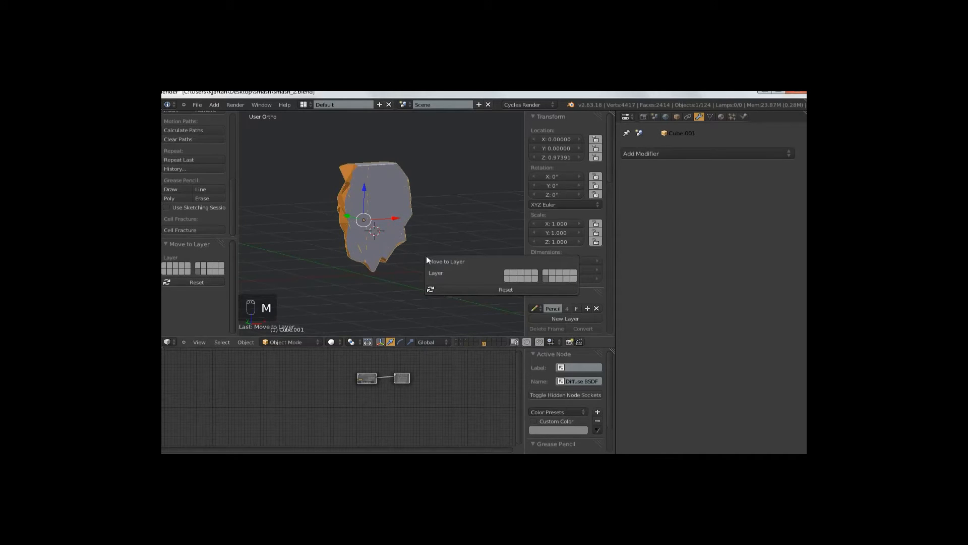
{"action": "key", "text": "3"}
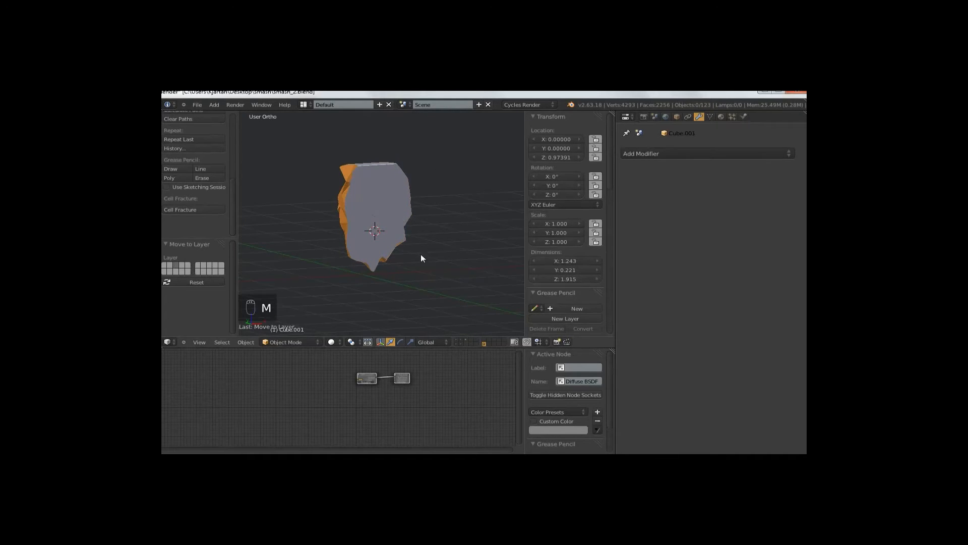
- Put the ground slab from layer 2 on layer 16 with the shards and display that layer
{"action": "key", "text": "shift+a"}
{"action": "key", "text": "2"}
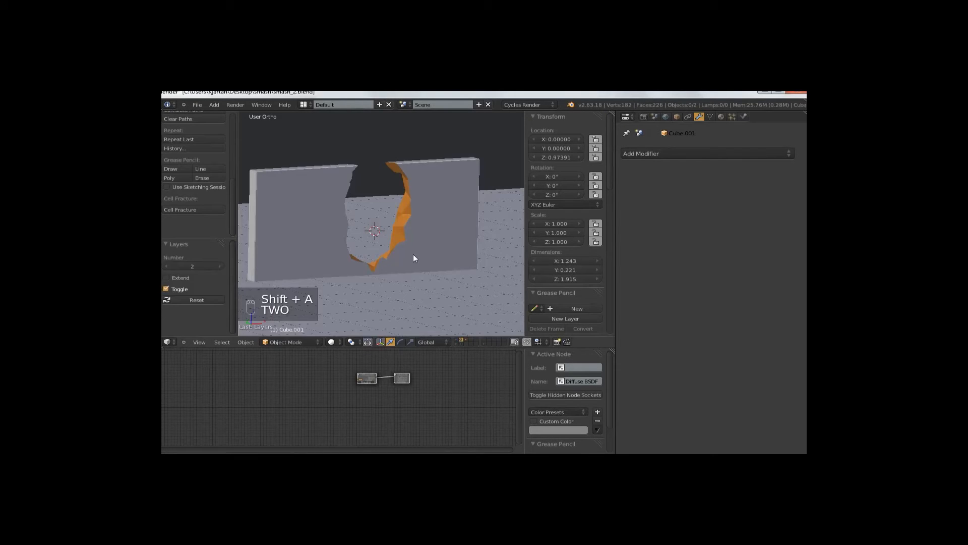
{"action": "right_click", "coordinate": [471, 304]}
{"action": "key", "text": "m"}
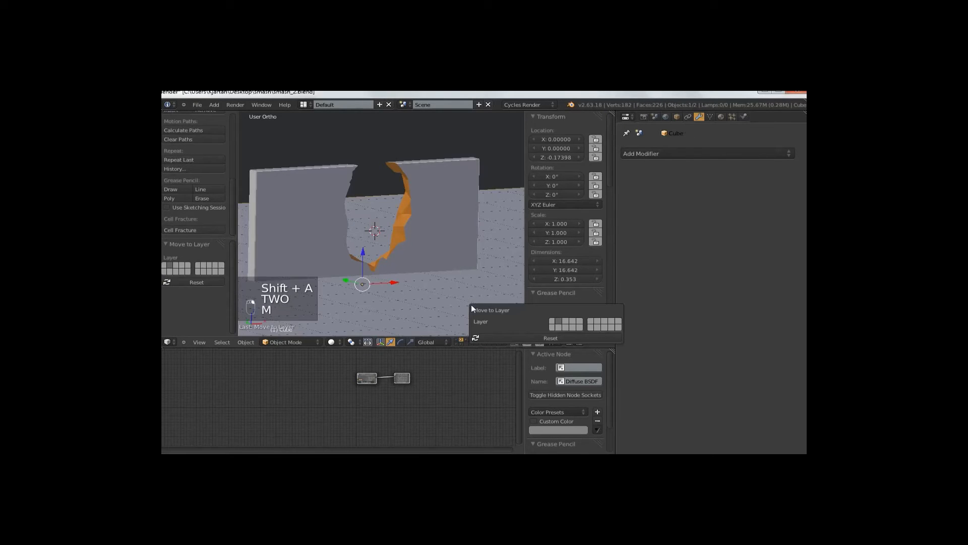
{"action": "left_click", "coordinate": [590, 328]}
{"action": "left_click", "coordinate": [483, 344]}
{"action": "middle_click_drag", "start_coordinate": [448, 282], "coordinate": [469, 202]}
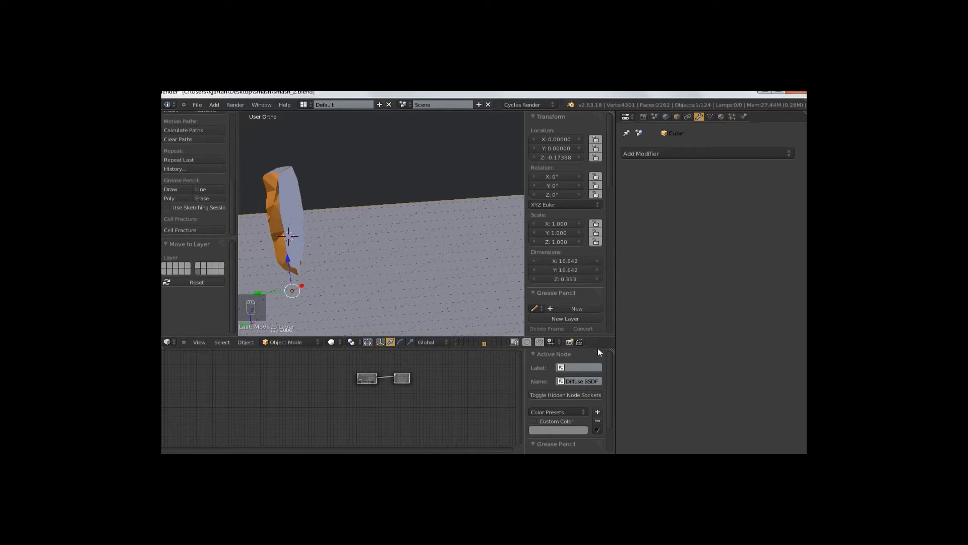
- Enlarge the 3D view over the node editor area and hide its tool shelf and properties region
{"action": "left_click_drag", "start_coordinate": [161, 357], "coordinate": [164, 383]}
{"action": "middle_click_drag", "start_coordinate": [359, 282], "coordinate": [434, 322], "text": "shift"}
{"action": "key", "text": "n"}
{"action": "middle_click_drag", "start_coordinate": [545, 340], "coordinate": [504, 333]}
{"action": "key", "text": "t"}
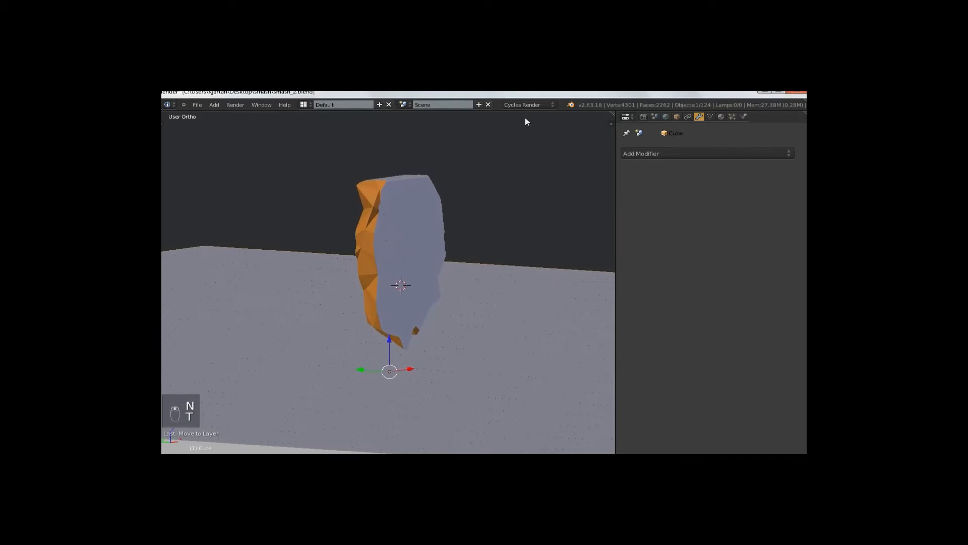
- Switch the render engine to Blender Game and display the object's physics settings
{"action": "left_click", "coordinate": [528, 104]}
{"action": "left_click", "coordinate": [531, 131]}
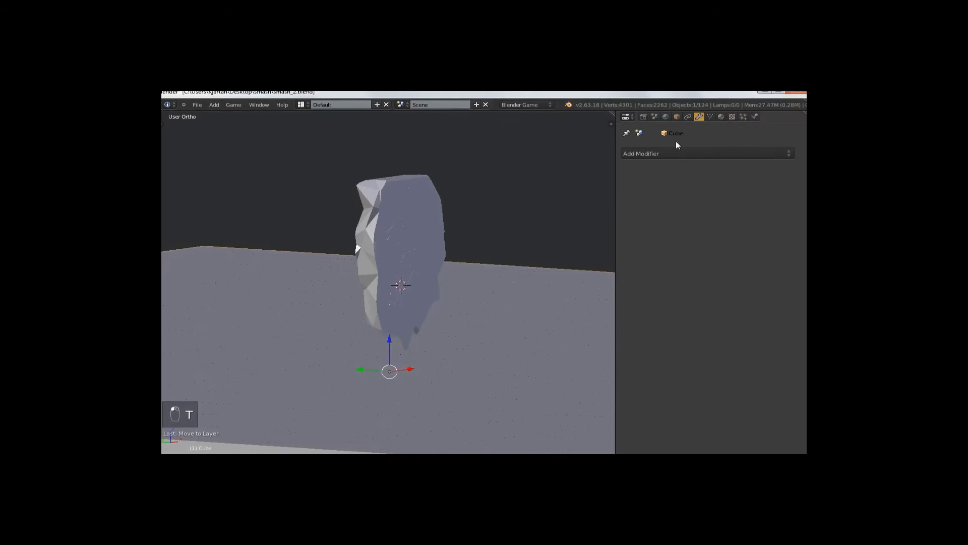
{"action": "left_click", "coordinate": [754, 116]}
- Compare the physics settings of a wall shard and the ground slab, ending in left view with the ground selected
{"action": "right_click", "coordinate": [403, 260]}
{"action": "right_click", "coordinate": [401, 259]}
{"action": "right_click", "coordinate": [509, 362]}
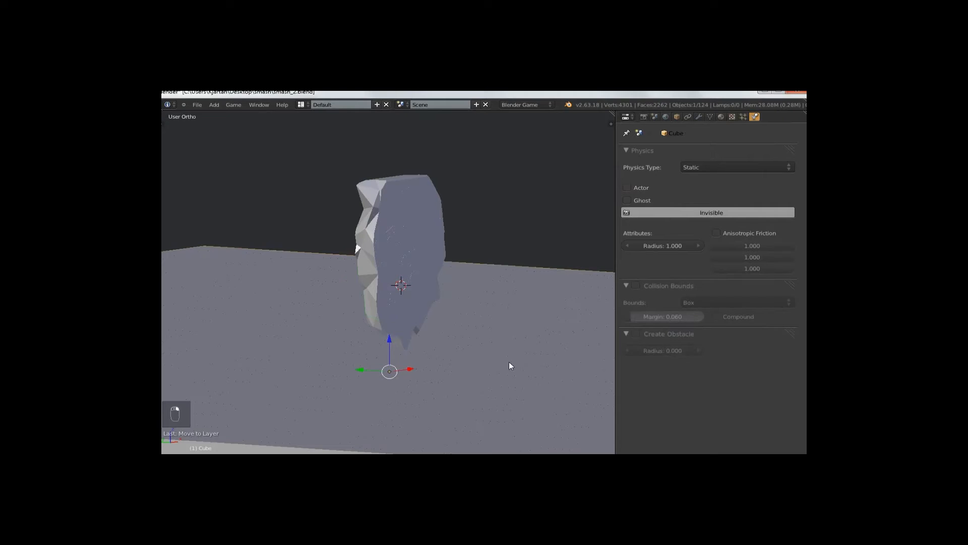
{"action": "right_click", "coordinate": [422, 243]}
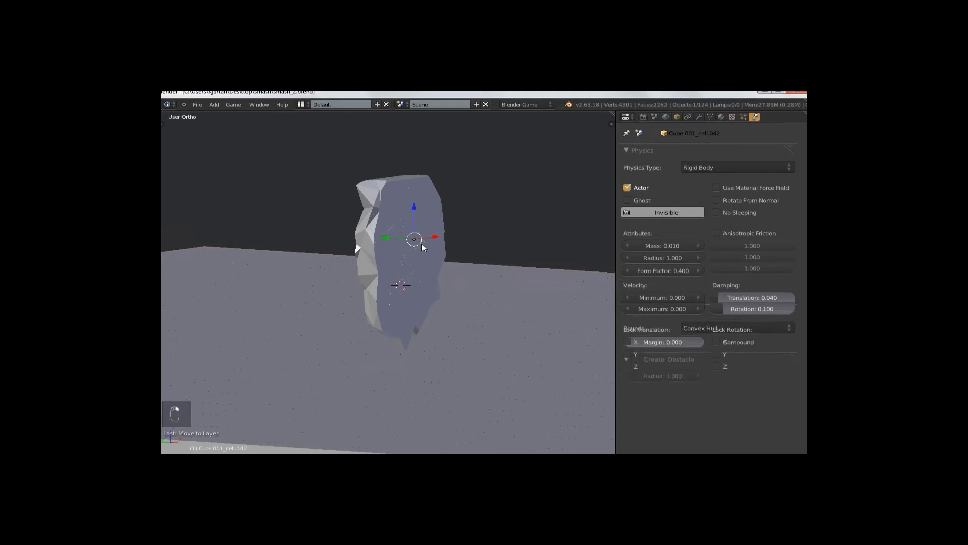
{"action": "right_click", "coordinate": [401, 259]}
{"action": "middle_click_drag", "start_coordinate": [364, 259], "coordinate": [479, 327]}
{"action": "scroll", "coordinate": [362, 338], "scroll_direction": "down", "scroll_amount": 1}
{"action": "right_click", "coordinate": [447, 368]}
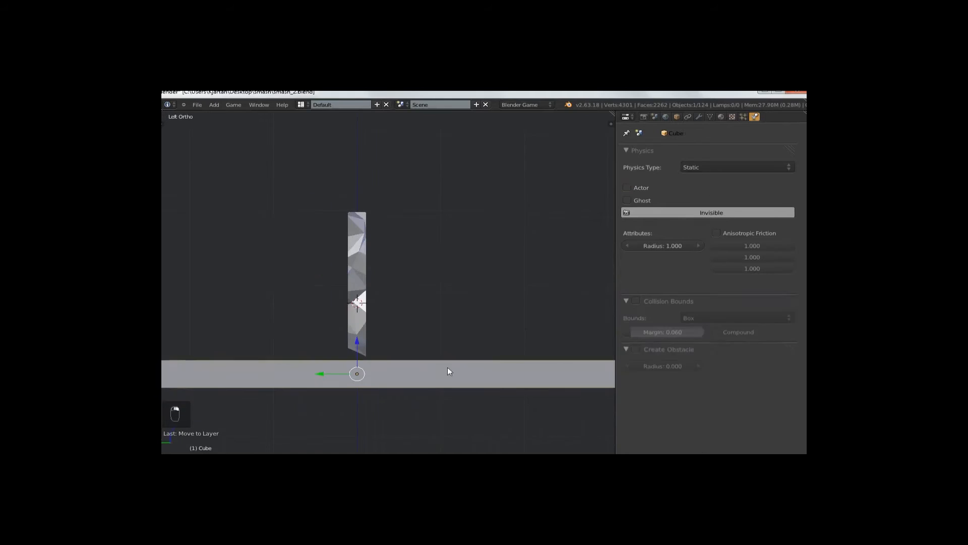
{"action": "key", "text": "g"}
{"action": "right_click", "coordinate": [481, 315]}
{"action": "key", "text": "g"}
{"action": "right_click", "coordinate": [482, 319]}
- Enable collision bounds on the ground slab with Convex Hull bounds and a margin of 0.1
{"action": "left_click", "coordinate": [636, 285]}
{"action": "left_click", "coordinate": [736, 302]}
{"action": "left_click", "coordinate": [712, 277]}
{"action": "left_click", "coordinate": [646, 317]}
{"action": "type", "text": "0.1"}
{"action": "key", "text": "Return"}
- Move the ground slab down by 0.1 along the Z axis
{"action": "key", "text": "g"}
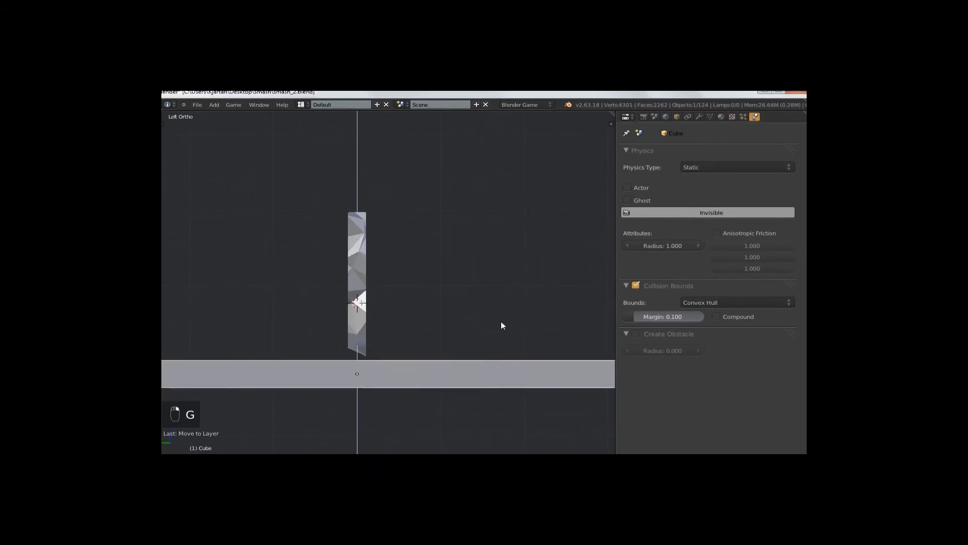
{"action": "type", "text": "-0.1"}
{"action": "key", "text": "Return"}
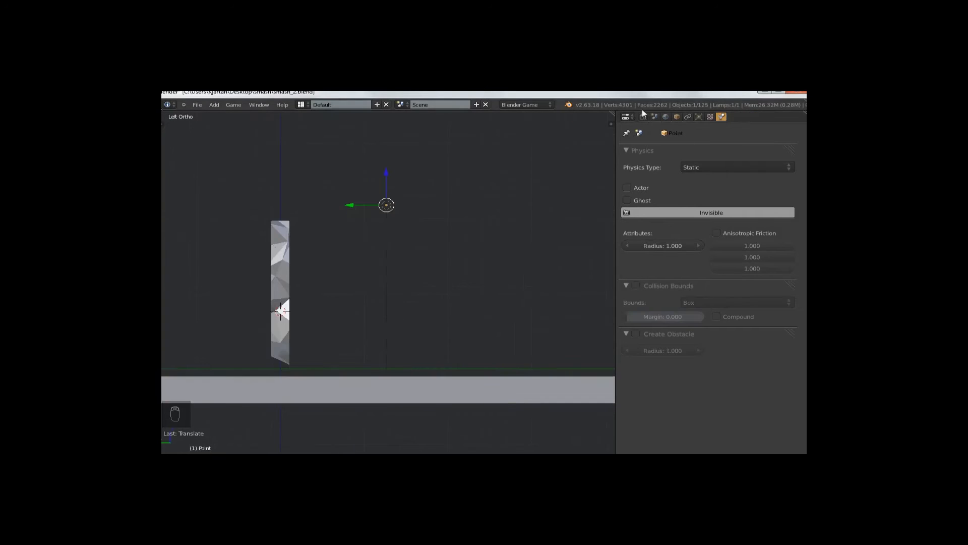
- Set the world physics steps to 10 substeps and 24 FPS
{"action": "left_click", "coordinate": [644, 116]}
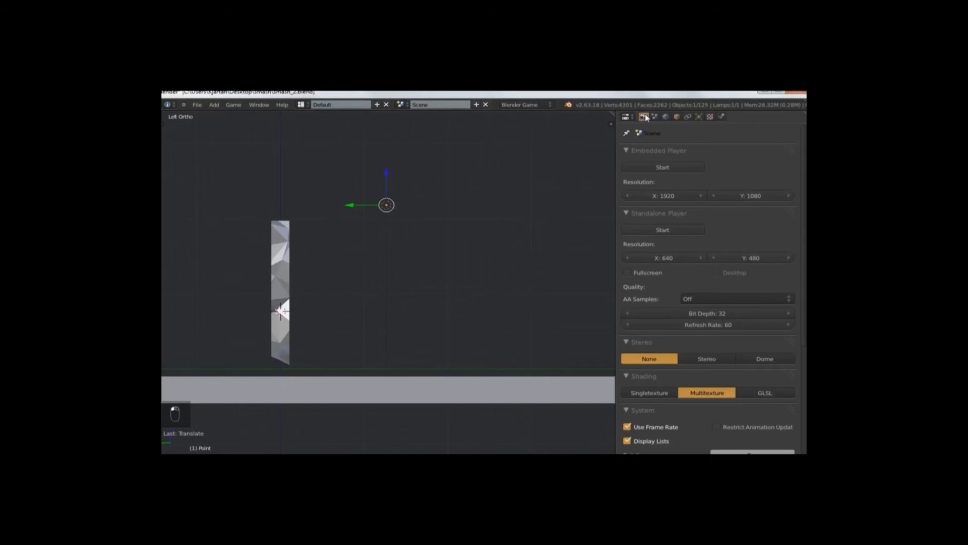
{"action": "left_click", "coordinate": [664, 118]}
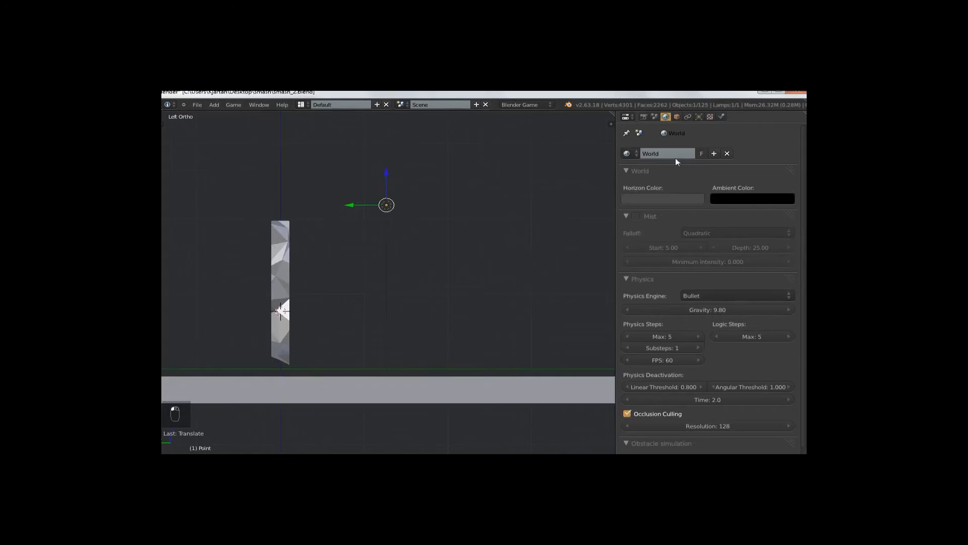
{"action": "left_click", "coordinate": [664, 348]}
{"action": "type", "text": "15"}
{"action": "key", "text": "Return"}
{"action": "left_click", "coordinate": [670, 346]}
{"action": "type", "text": "10"}
{"action": "key", "text": "Return"}
{"action": "left_click", "coordinate": [671, 361]}
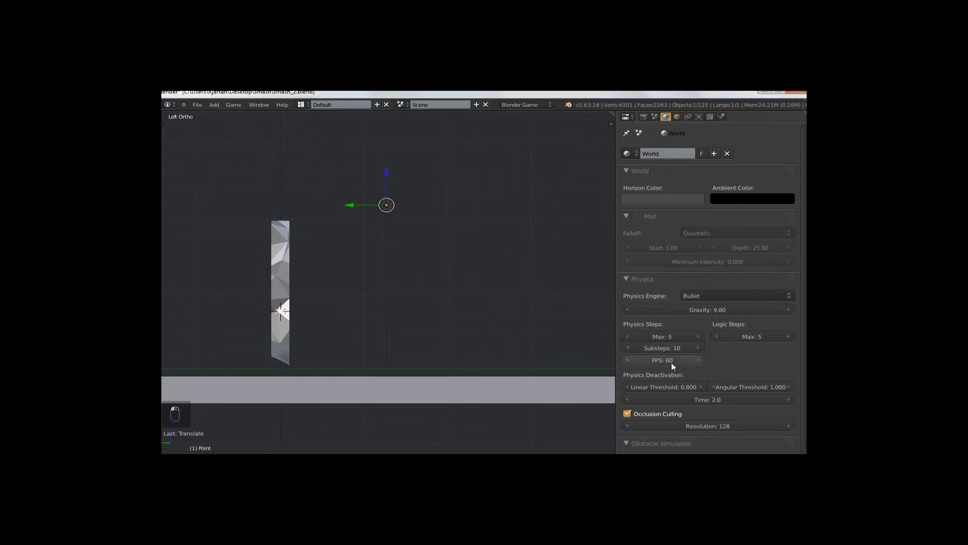
{"action": "type", "text": "24"}
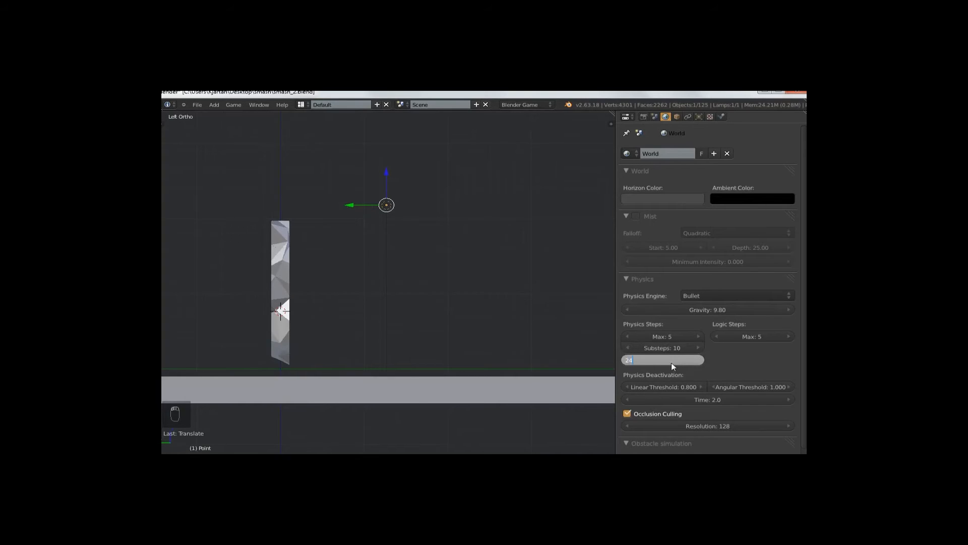
{"action": "key", "text": "Return"}
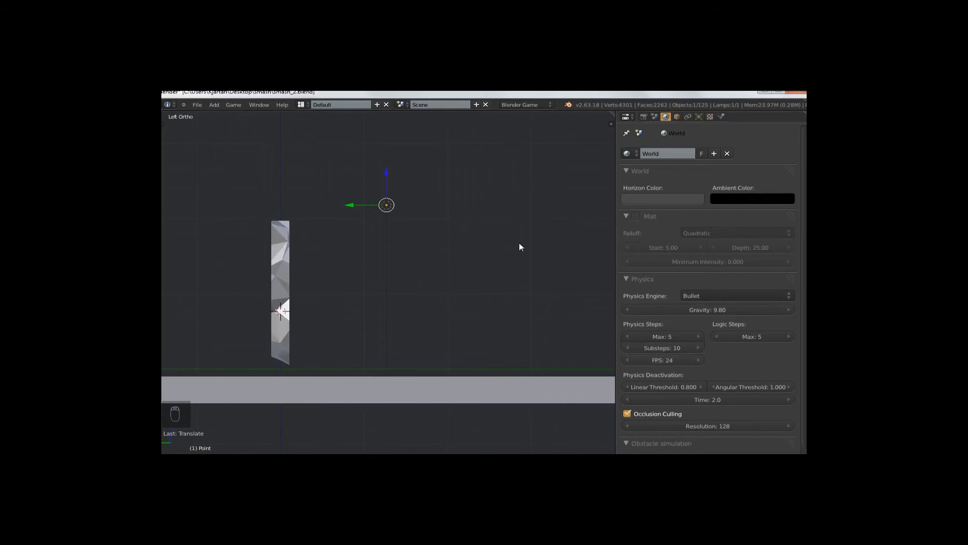
- Add an ico sphere and place it well in front of the shattered wall, above the ground slab
{"action": "middle_click_drag", "start_coordinate": [355, 305], "coordinate": [359, 294], "text": "shift"}
{"action": "key", "text": "shift+a"}
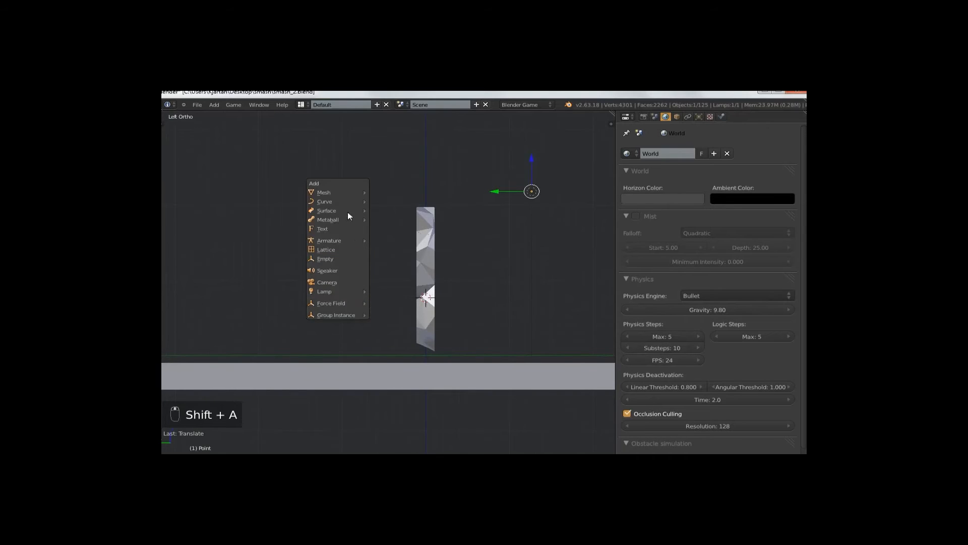
{"action": "mouse_move", "coordinate": [345, 193]}
{"action": "left_click", "coordinate": [400, 228]}
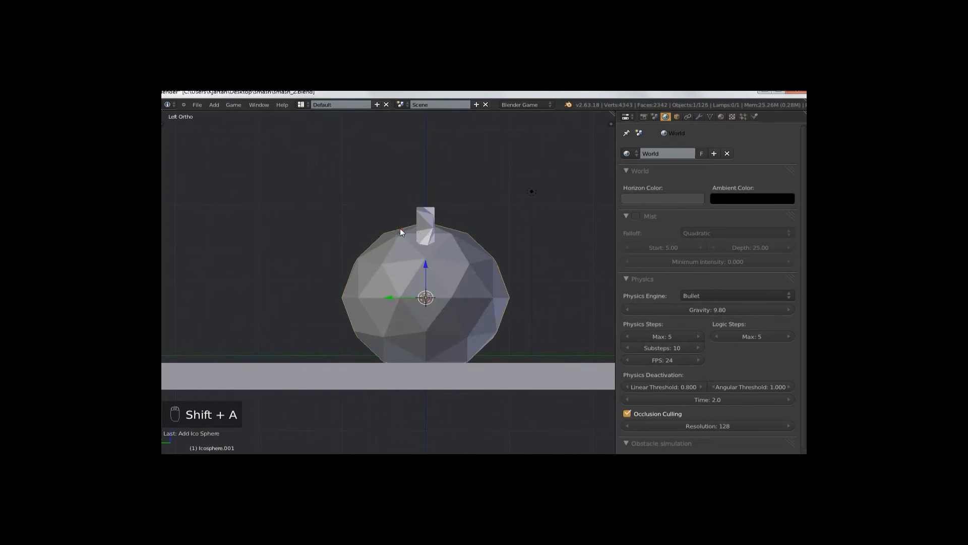
{"action": "scroll", "coordinate": [468, 312], "scroll_direction": "down", "scroll_amount": 2}
{"action": "key", "text": "g"}
{"action": "left_click", "coordinate": [280, 281]}
- Scale the ico sphere down to about half its size, apply its scale and nudge it slightly towards the wall
{"action": "key", "text": "s"}
{"action": "right_click", "coordinate": [389, 299]}
{"action": "key", "text": "alt+comma"}
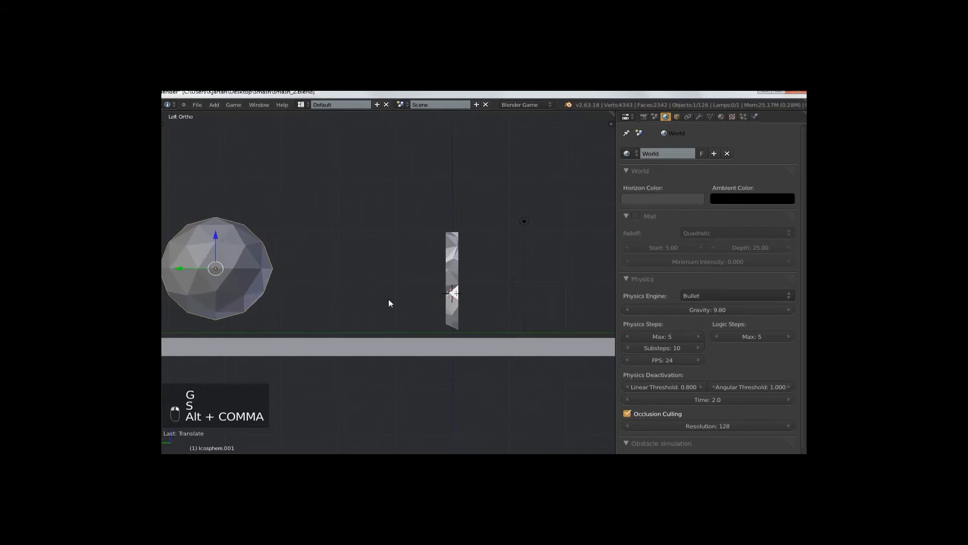
{"action": "key", "text": "s"}
{"action": "left_click", "coordinate": [314, 283]}
{"action": "key", "text": "ctrl+a"}
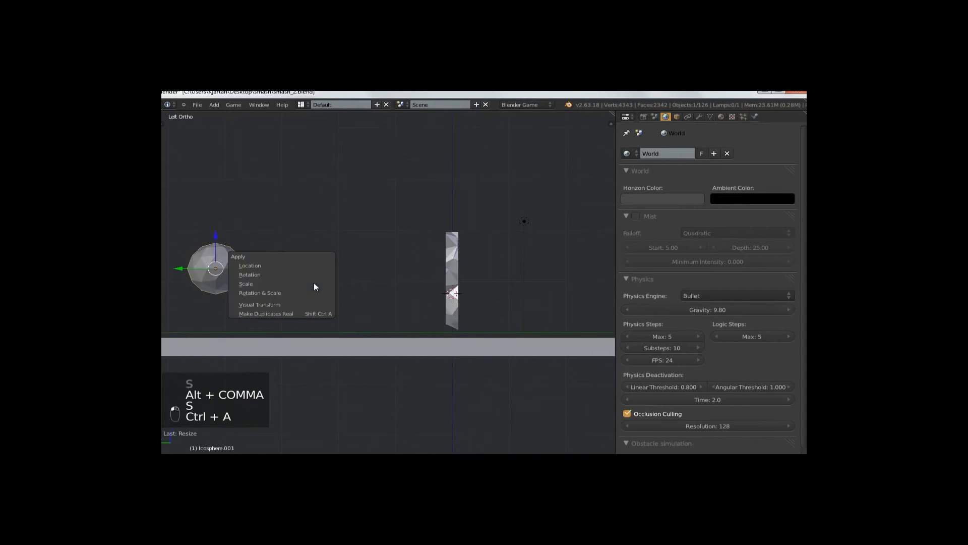
{"action": "left_click", "coordinate": [314, 283]}
{"action": "key", "text": "g"}
{"action": "left_click", "coordinate": [323, 284]}
{"action": "middle_click_drag", "start_coordinate": [323, 285], "coordinate": [372, 277]}
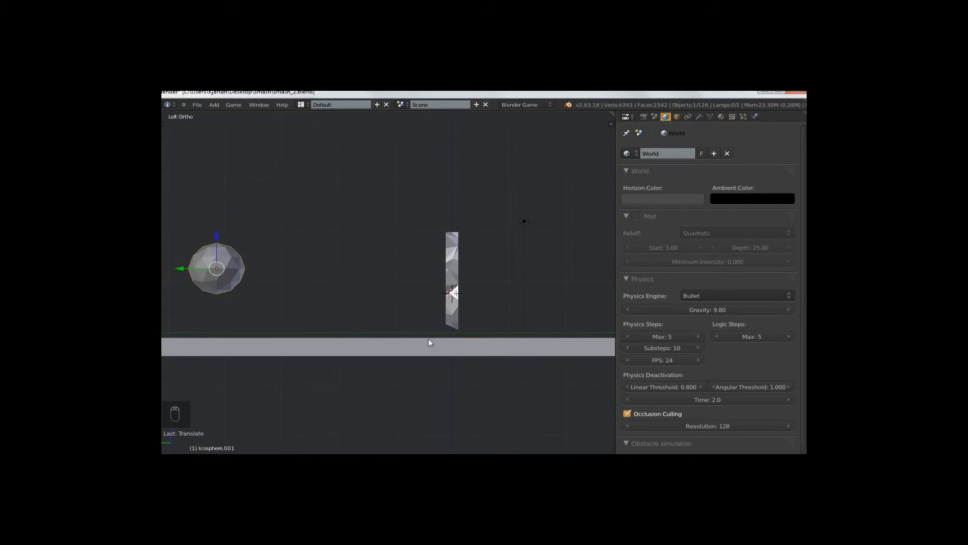
- Split the 3D view into two stacked areas and switch the lower one to the Logic Editor
{"action": "key", "text": "shift+space"}
{"action": "key", "text": "shift+space"}
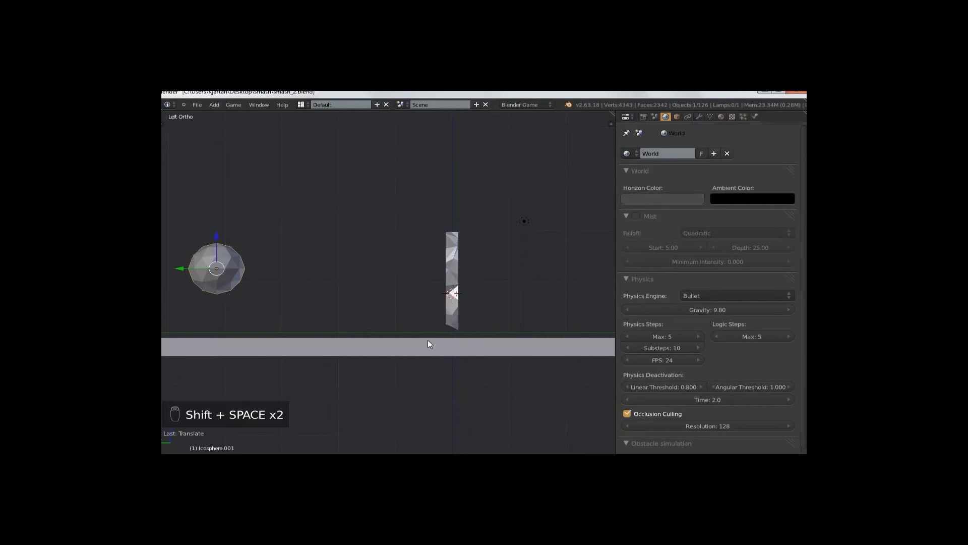
{"action": "middle_click_drag", "start_coordinate": [459, 244], "coordinate": [454, 267]}
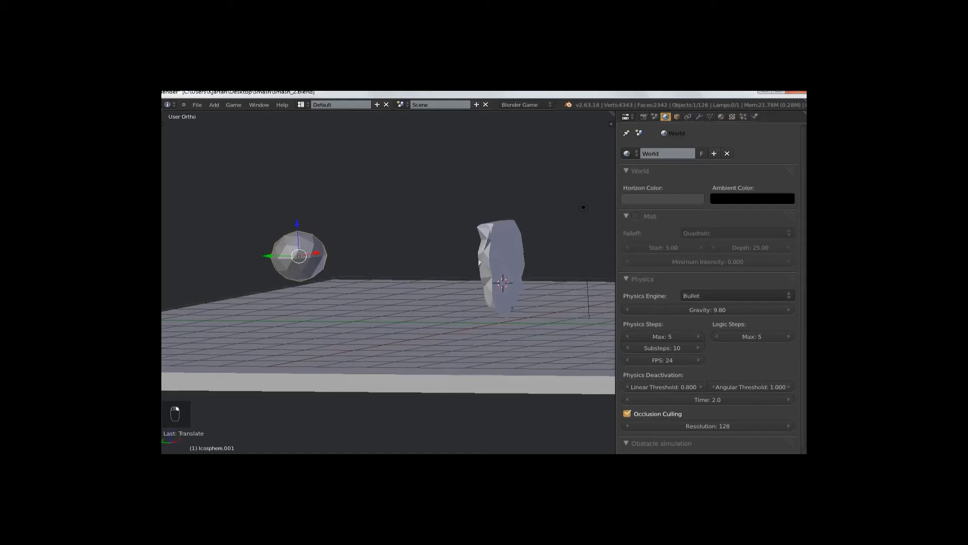
{"action": "left_click_drag", "start_coordinate": [164, 452], "coordinate": [223, 318]}
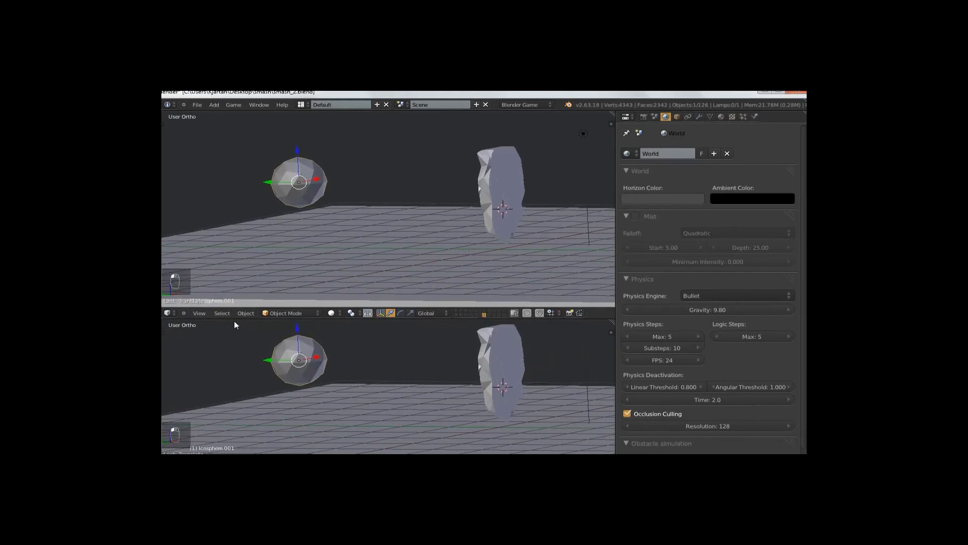
{"action": "left_click", "coordinate": [167, 312]}
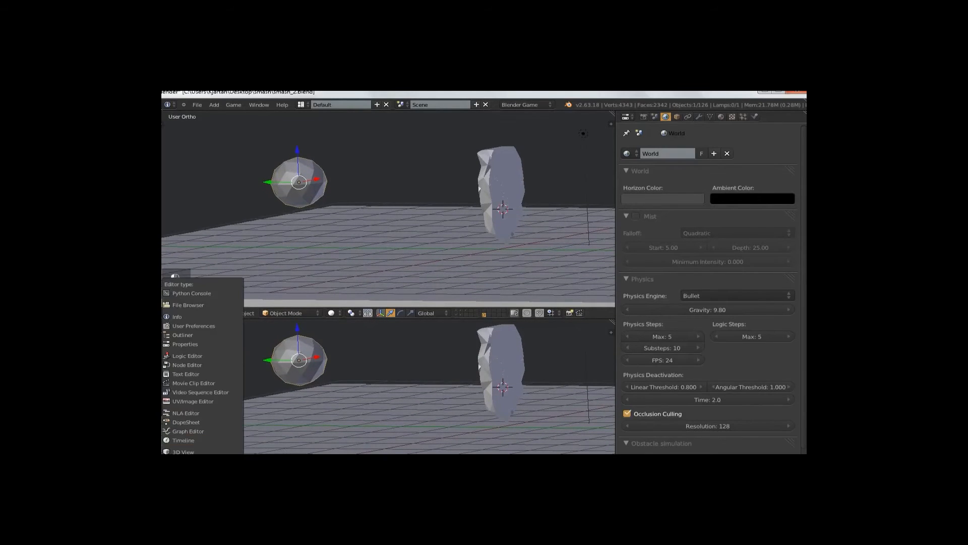
{"action": "left_click", "coordinate": [201, 355]}
- Add an Always sensor and a Motion actuator to the ico sphere
{"action": "left_click", "coordinate": [370, 373]}
{"action": "left_click", "coordinate": [364, 359]}
{"action": "middle_click_drag", "start_coordinate": [446, 410], "coordinate": [328, 393]}
{"action": "left_click", "coordinate": [536, 355]}
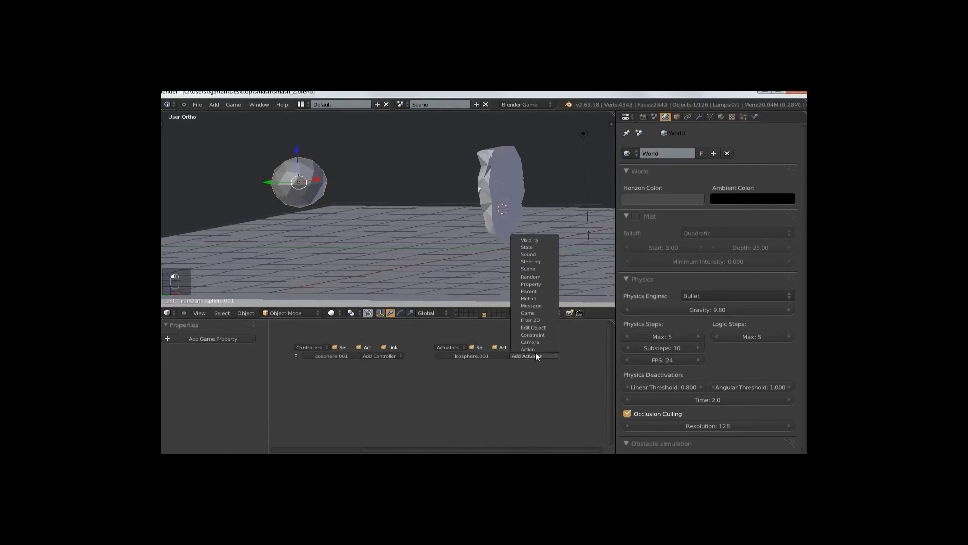
{"action": "left_click", "coordinate": [536, 299]}
{"action": "middle_click_drag", "start_coordinate": [510, 401], "coordinate": [503, 401]}
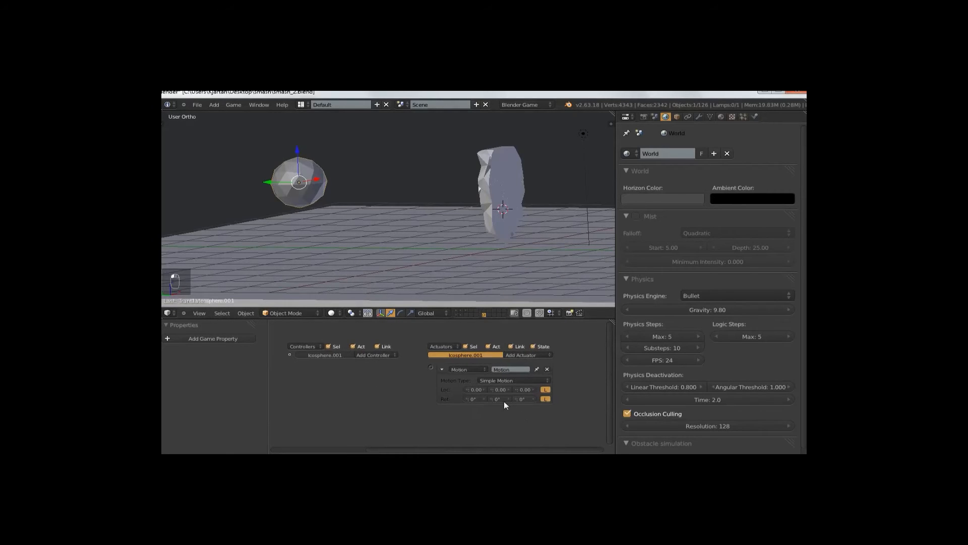
- Set the sphere's Simple Motion Y location to -0.13 and link the Always sensor to the Motion actuator
{"action": "key", "text": "ctrl+KP_3"}
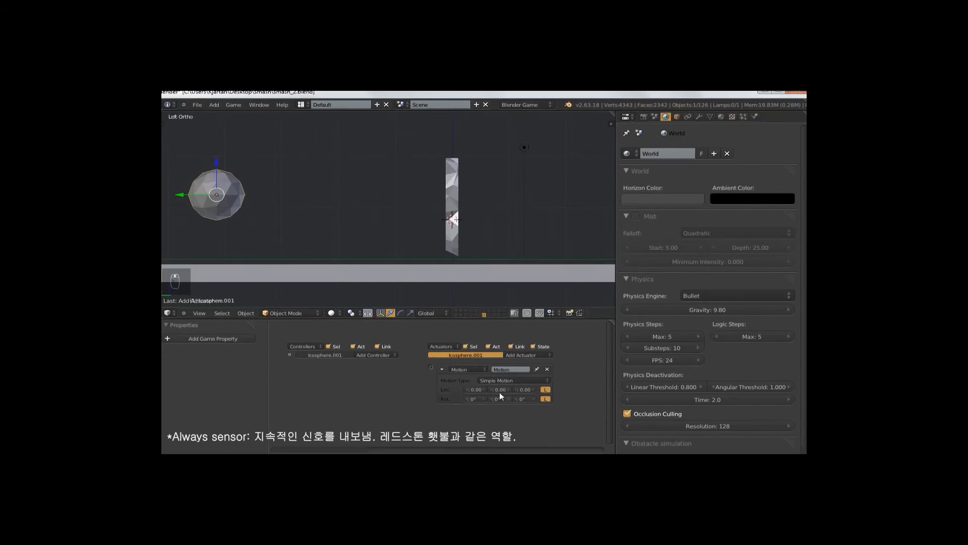
{"action": "scroll", "coordinate": [559, 406], "scroll_direction": "up", "scroll_amount": 2}
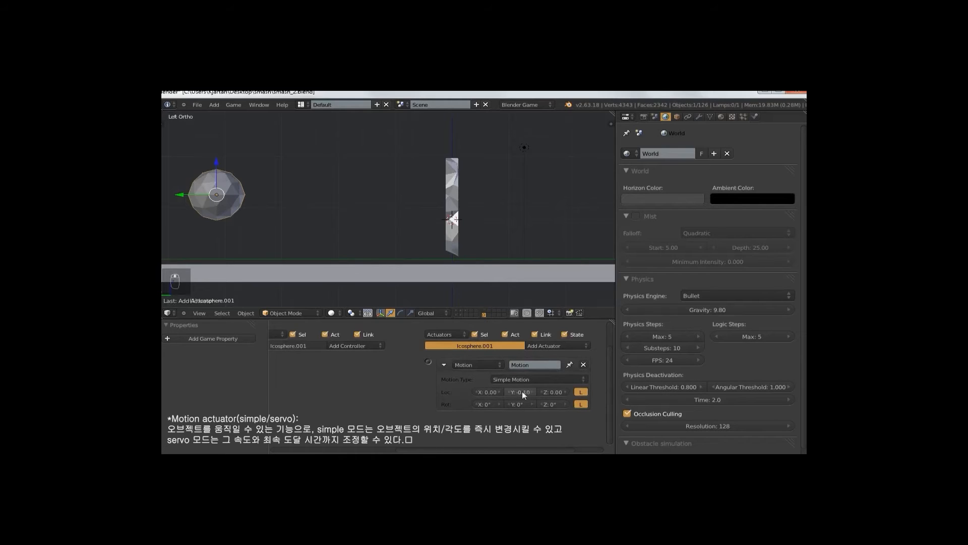
{"action": "key", "text": "Return"}
{"action": "scroll", "coordinate": [426, 391], "scroll_direction": "down", "scroll_amount": 3}
{"action": "scroll", "coordinate": [355, 380], "scroll_direction": "up", "scroll_amount": 1}
{"action": "left_click_drag", "start_coordinate": [437, 385], "coordinate": [474, 370]}
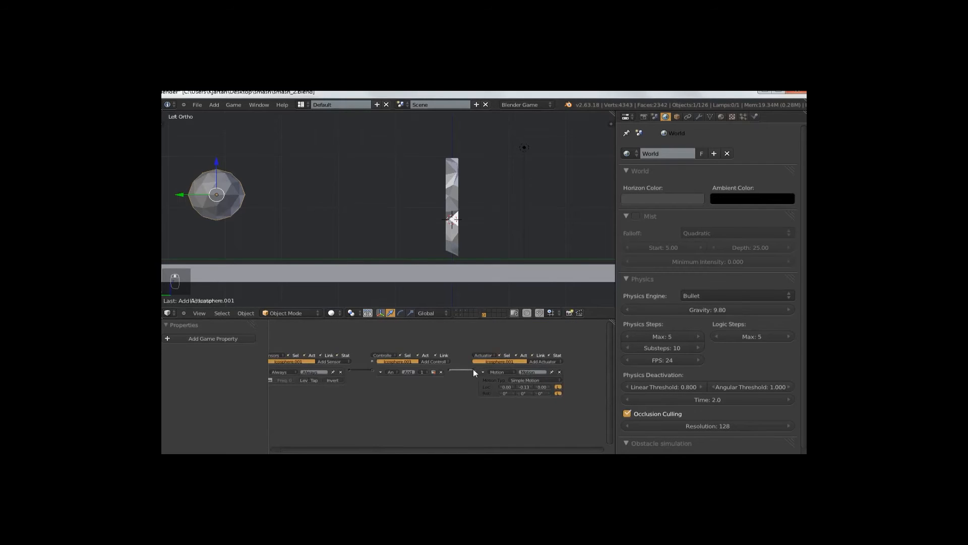
- Show the sphere's physics settings and run the game simulation once from the left view
{"action": "left_click", "coordinate": [756, 117]}
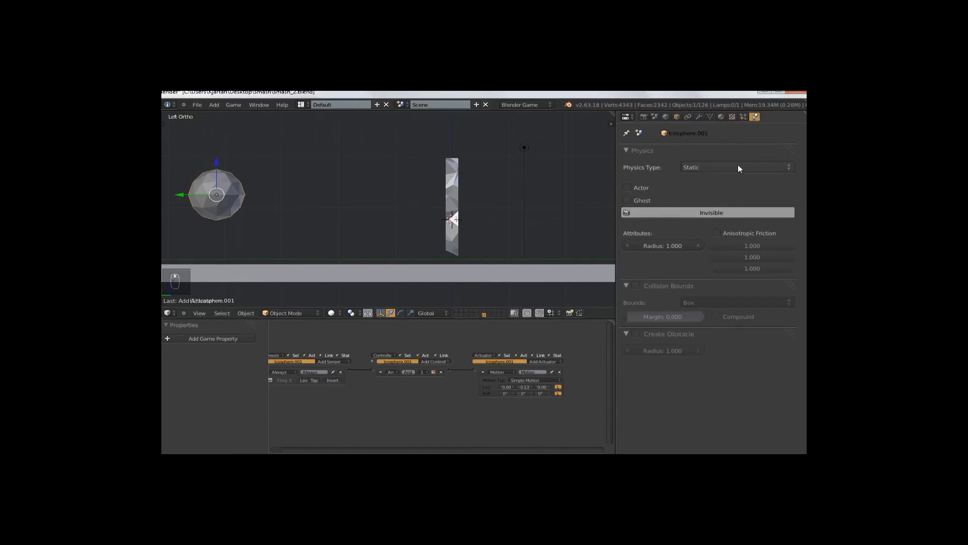
{"action": "key", "text": "p"}
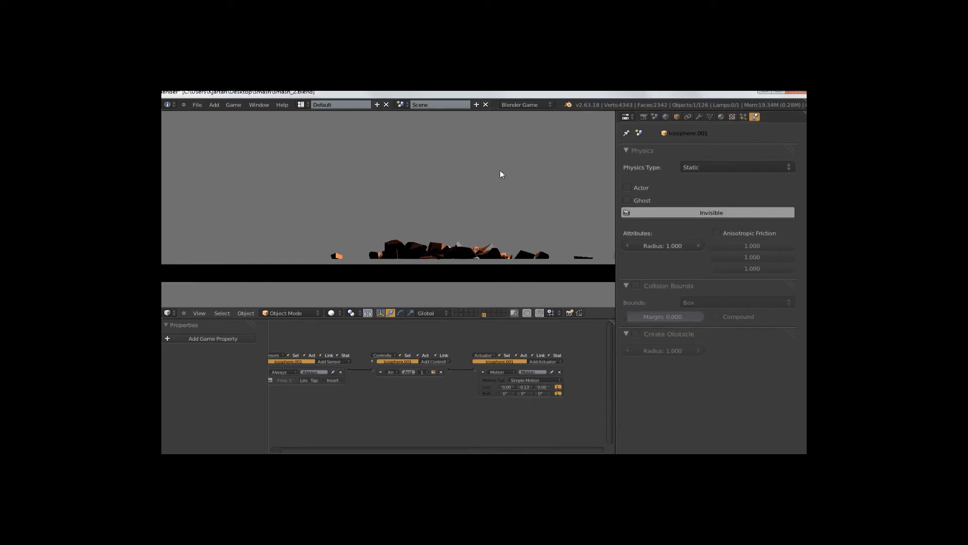
{"action": "key", "text": "Escape"}
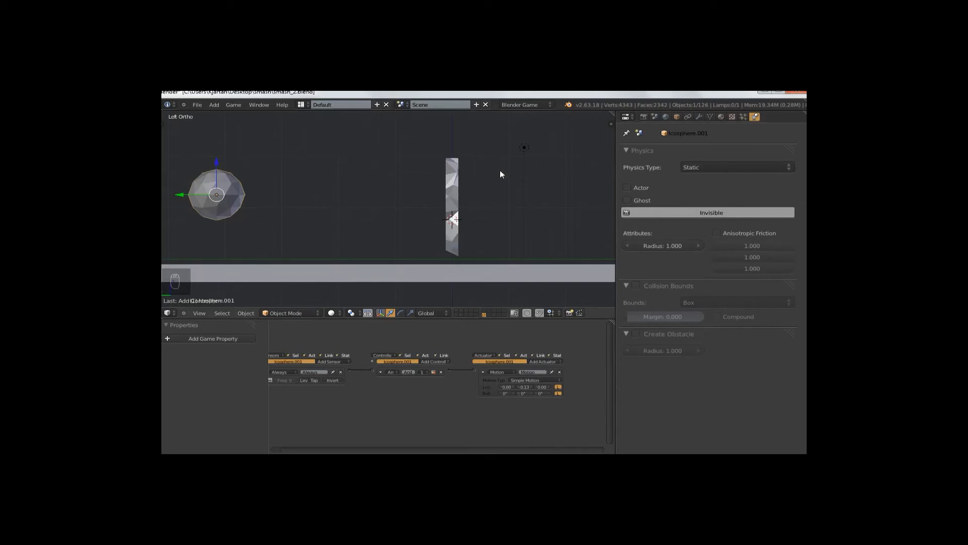
- Add an Always sensor to the shard at the top of the wall
{"action": "right_click", "coordinate": [450, 176]}
{"action": "middle_click_drag", "start_coordinate": [467, 168], "coordinate": [490, 193]}
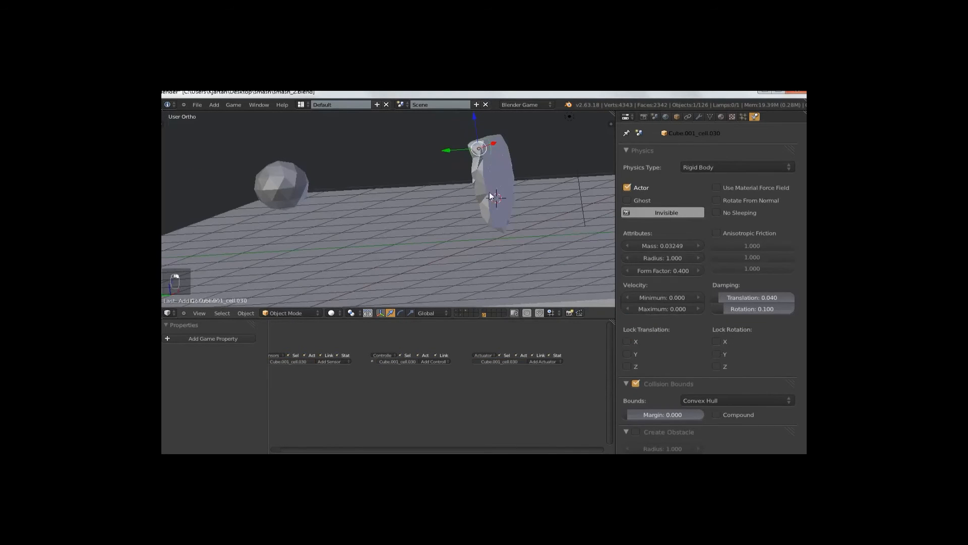
{"action": "right_click", "coordinate": [302, 182]}
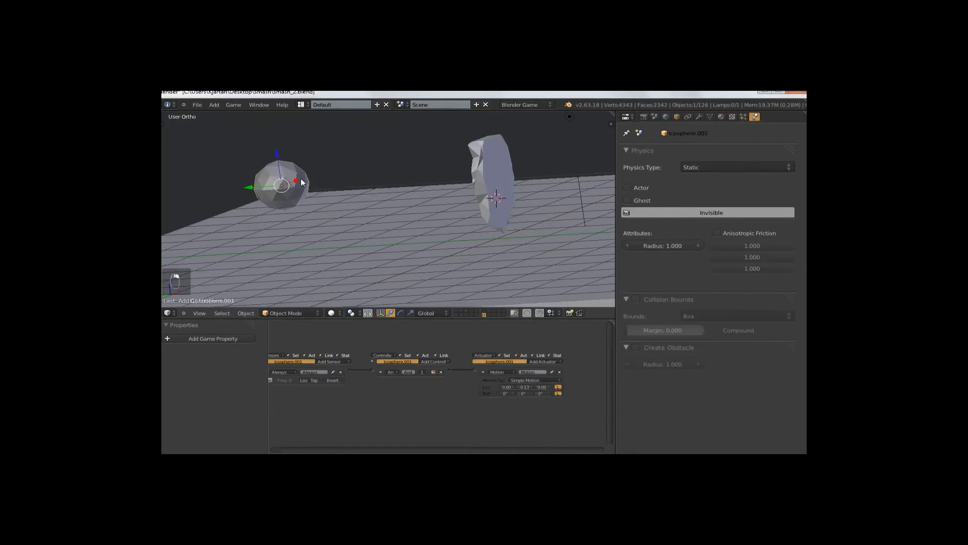
{"action": "right_click", "coordinate": [483, 164]}
{"action": "middle_click_drag", "start_coordinate": [536, 235], "coordinate": [478, 235]}
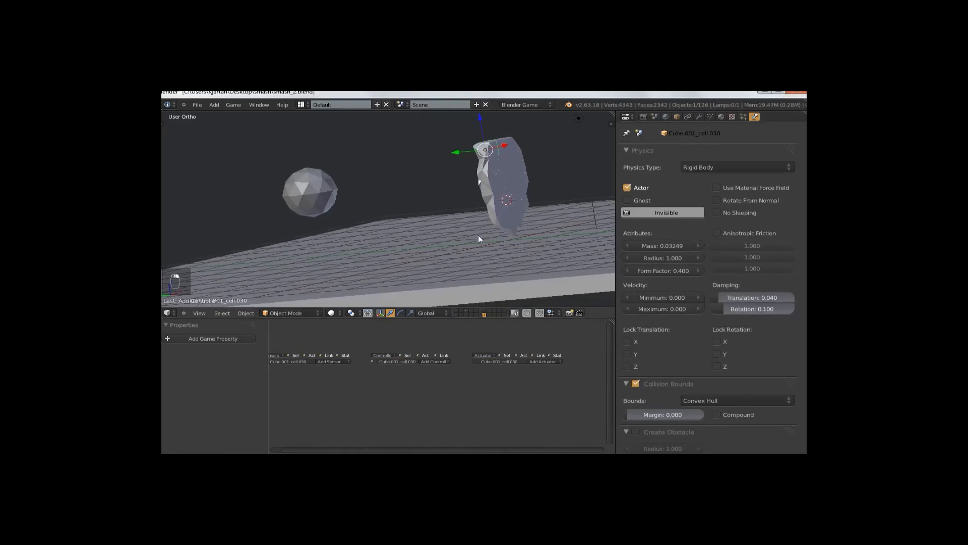
{"action": "left_click", "coordinate": [331, 360]}
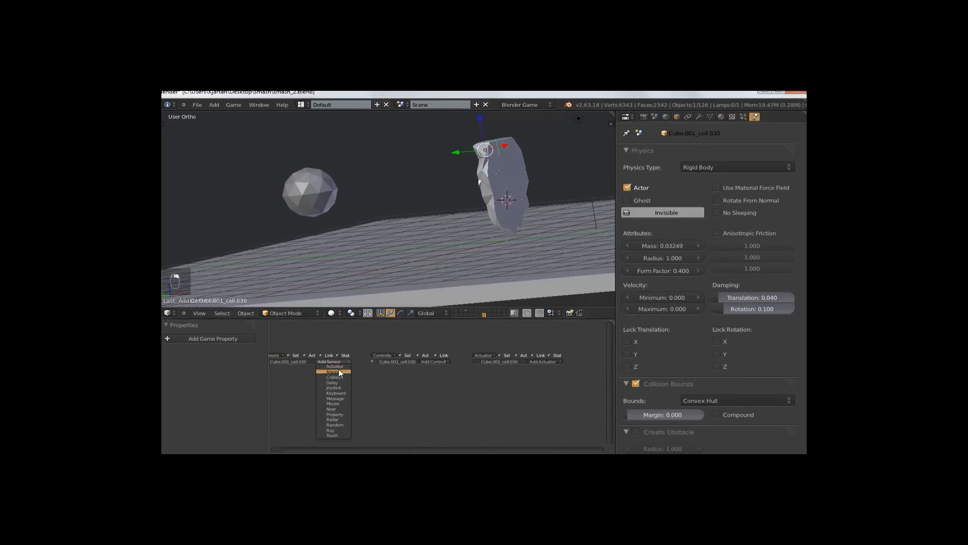
{"action": "left_click", "coordinate": [336, 372]}
- Add an Edit Object actuator set to Dynamics with Suspend Dynamics to the shard and link the Always sensor to it
{"action": "key", "text": "ctrl+Up"}
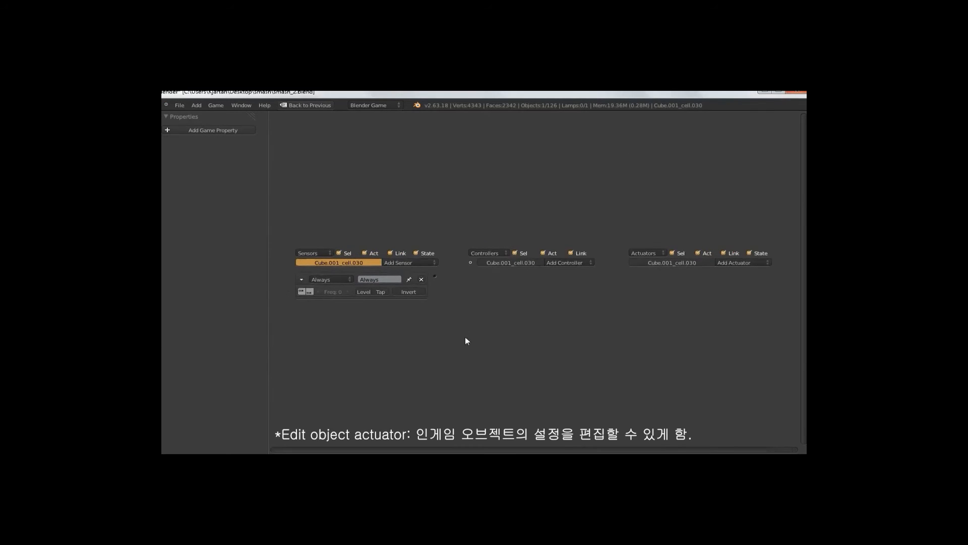
{"action": "middle_click_drag", "start_coordinate": [464, 336], "coordinate": [457, 333]}
{"action": "left_click", "coordinate": [744, 259]}
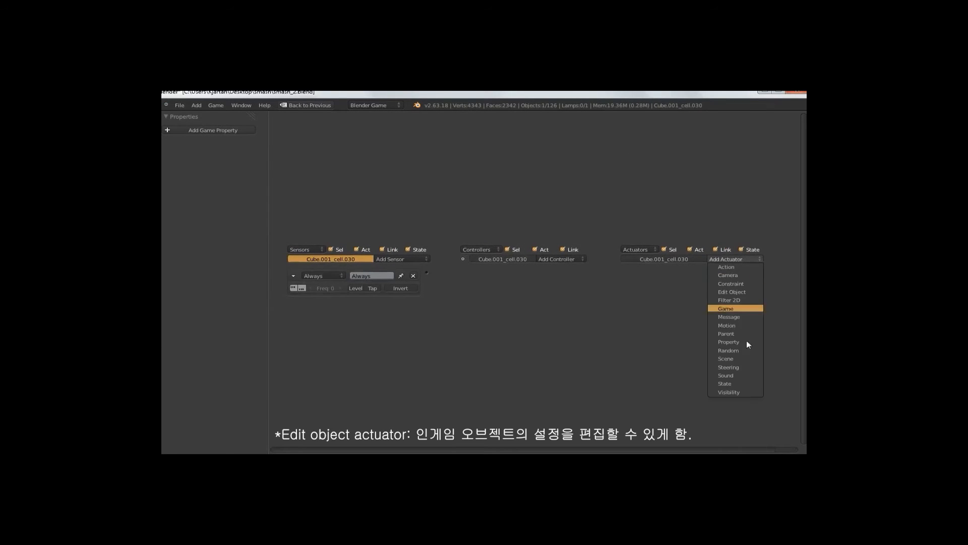
{"action": "left_click", "coordinate": [742, 292]}
{"action": "left_click", "coordinate": [726, 288]}
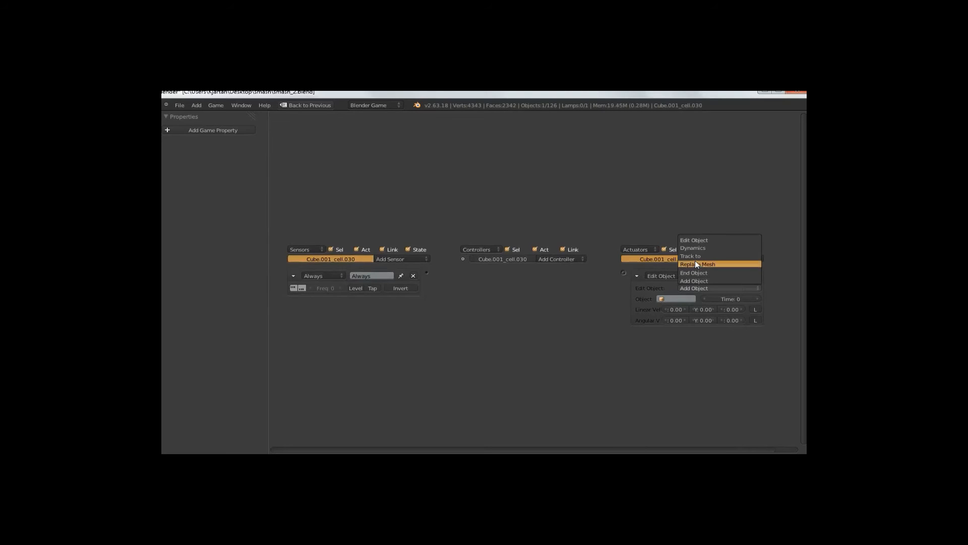
{"action": "left_click", "coordinate": [697, 248]}
{"action": "left_click", "coordinate": [715, 299]}
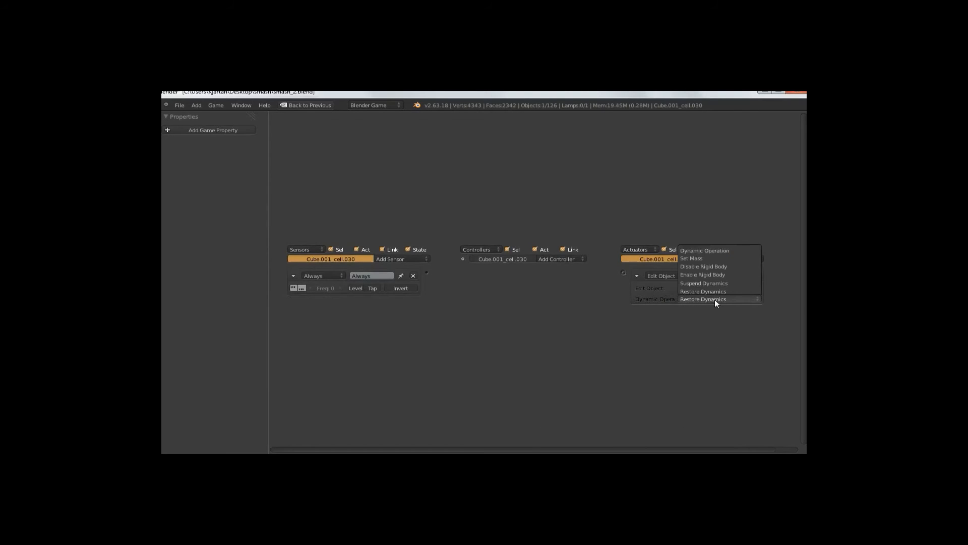
{"action": "left_click", "coordinate": [729, 283]}
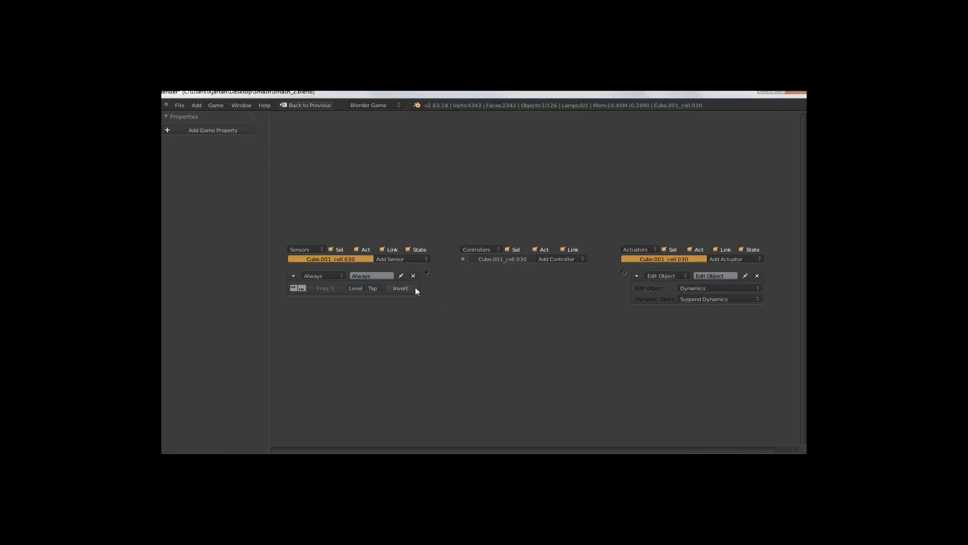
{"action": "left_click_drag", "start_coordinate": [426, 273], "coordinate": [624, 273]}
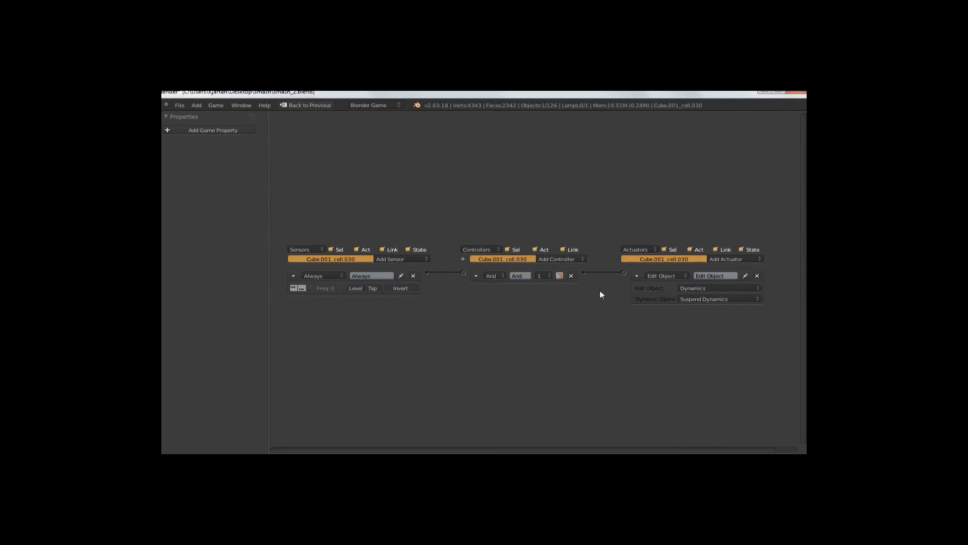
- Add a Near sensor to the shard that reacts to the property "trigger"
{"action": "left_click", "coordinate": [414, 259]}
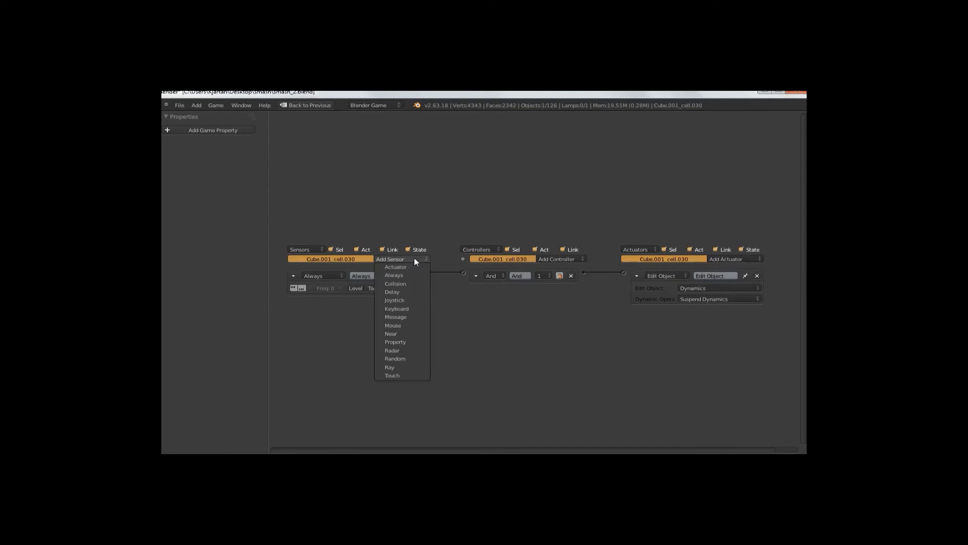
{"action": "left_click", "coordinate": [413, 334]}
{"action": "left_click", "coordinate": [363, 329]}
{"action": "key", "text": "Return"}
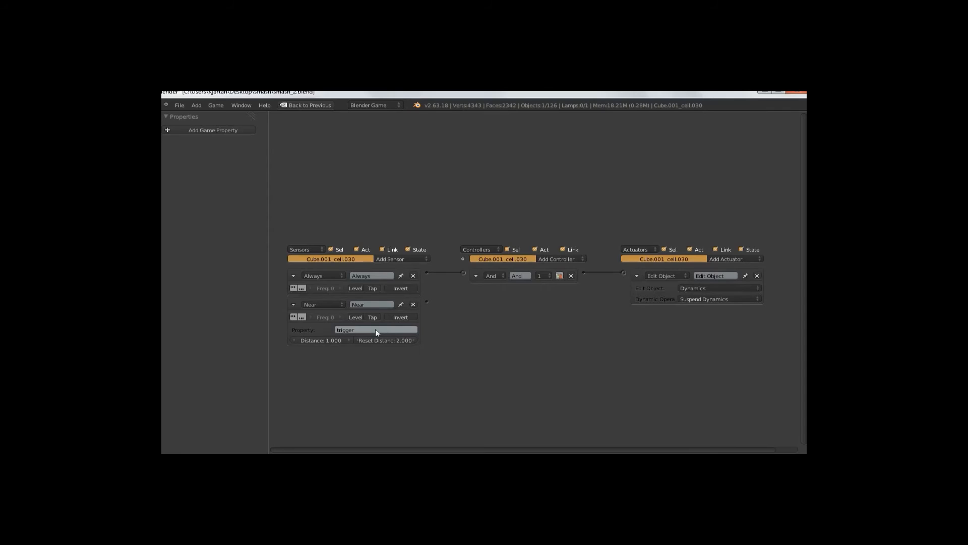
- Add a second Edit Object actuator set to Dynamics with Restore Dynamics and link the Near sensor to it
{"action": "left_click", "coordinate": [748, 262]}
{"action": "left_click", "coordinate": [742, 290]}
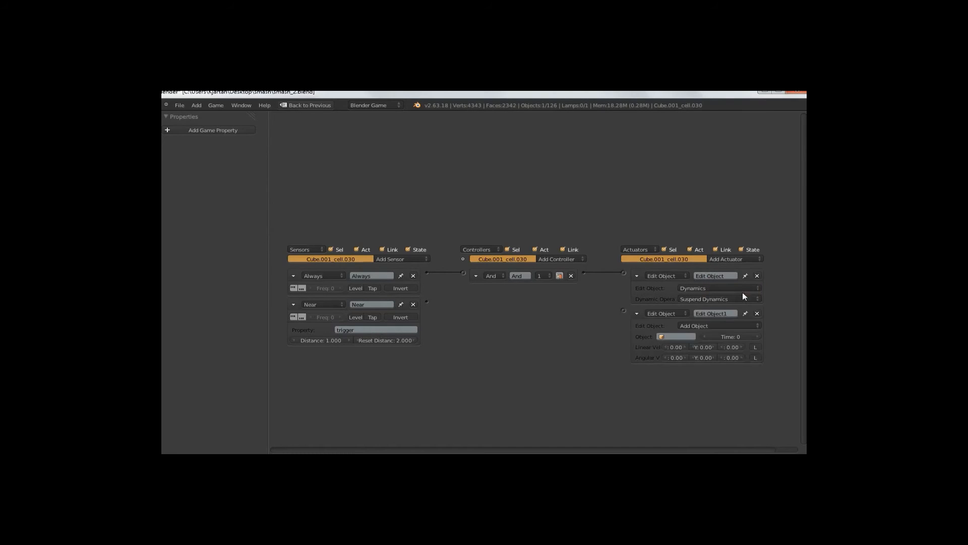
{"action": "left_click", "coordinate": [715, 325]}
{"action": "left_click", "coordinate": [718, 284]}
{"action": "left_click", "coordinate": [711, 337]}
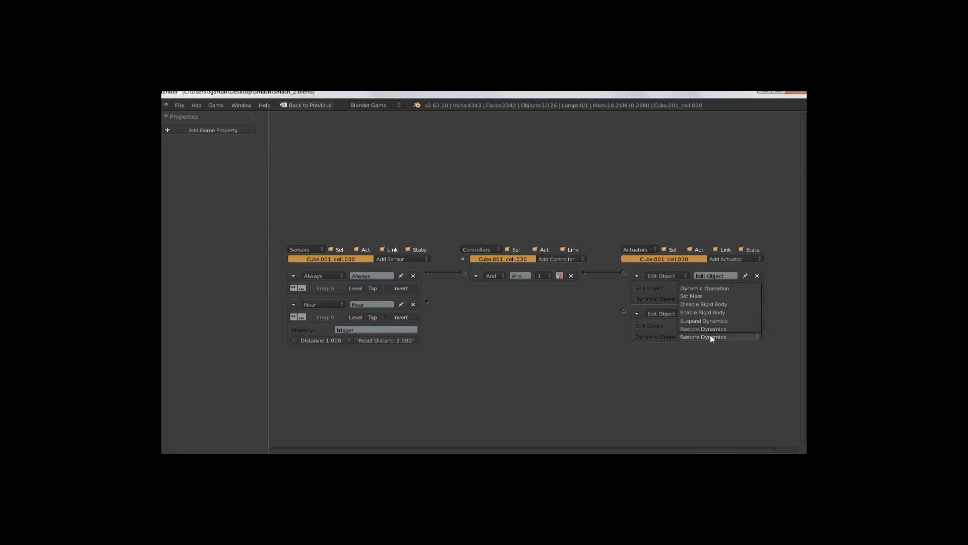
{"action": "left_click", "coordinate": [713, 328]}
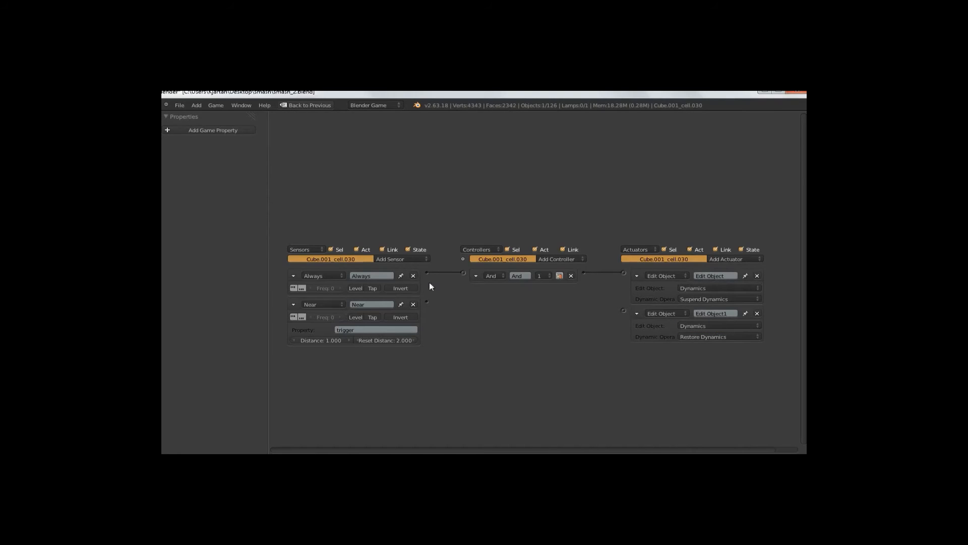
{"action": "left_click_drag", "start_coordinate": [426, 302], "coordinate": [624, 310]}
- Add a game property named "trigger" to the ico sphere
{"action": "key", "text": "shift+space"}
{"action": "right_click", "coordinate": [328, 204]}
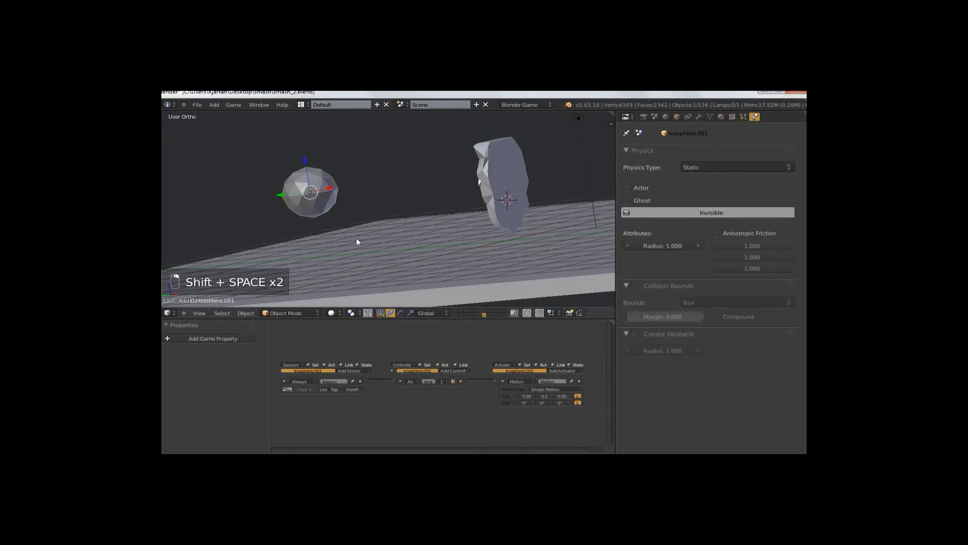
{"action": "key", "text": "shift+space"}
{"action": "left_click", "coordinate": [225, 130]}
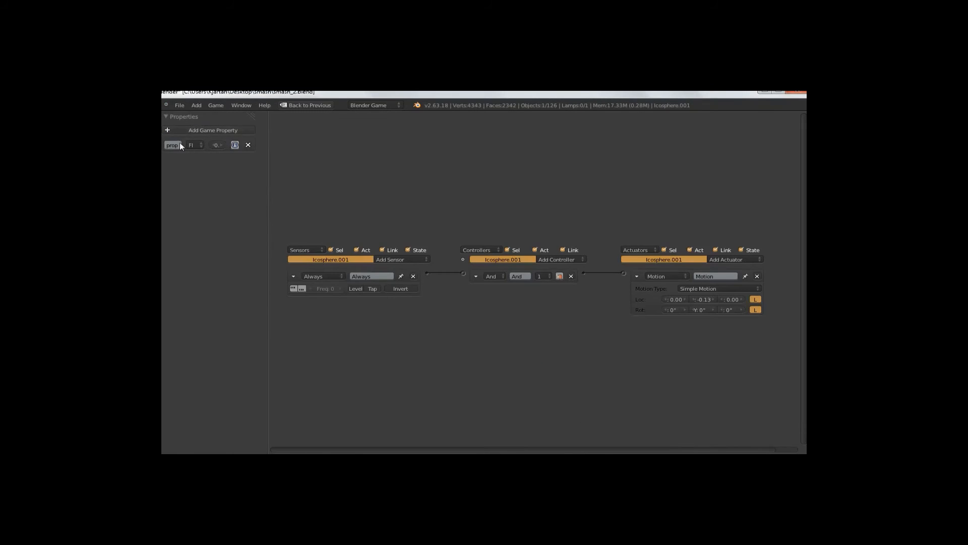
{"action": "type", "text": "trigger"}
{"action": "key", "text": "shift+space"}
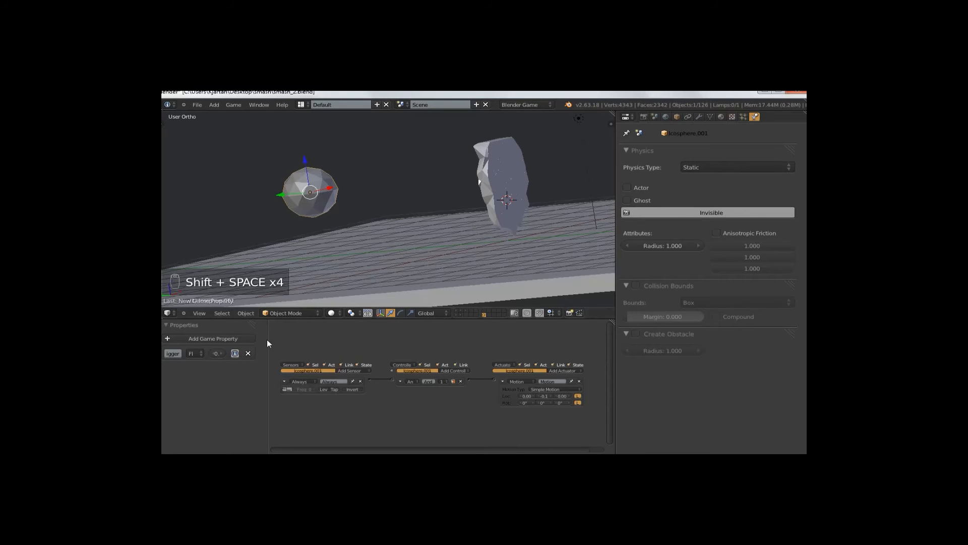
- Widen the game properties region, then run the game to test how the ico sphere's trigger property affects the shards
{"action": "left_click_drag", "start_coordinate": [268, 341], "coordinate": [320, 340]}
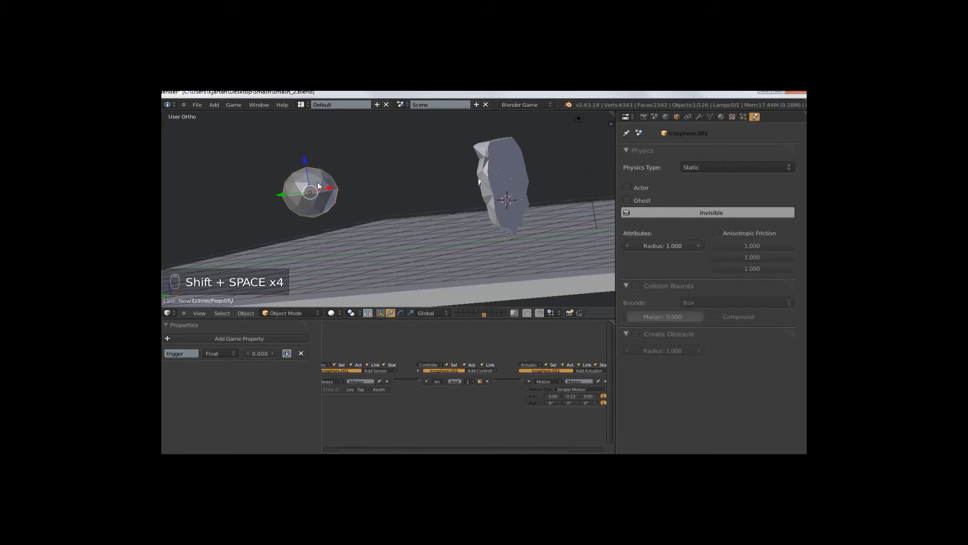
{"action": "middle_click_drag", "start_coordinate": [411, 212], "coordinate": [466, 198]}
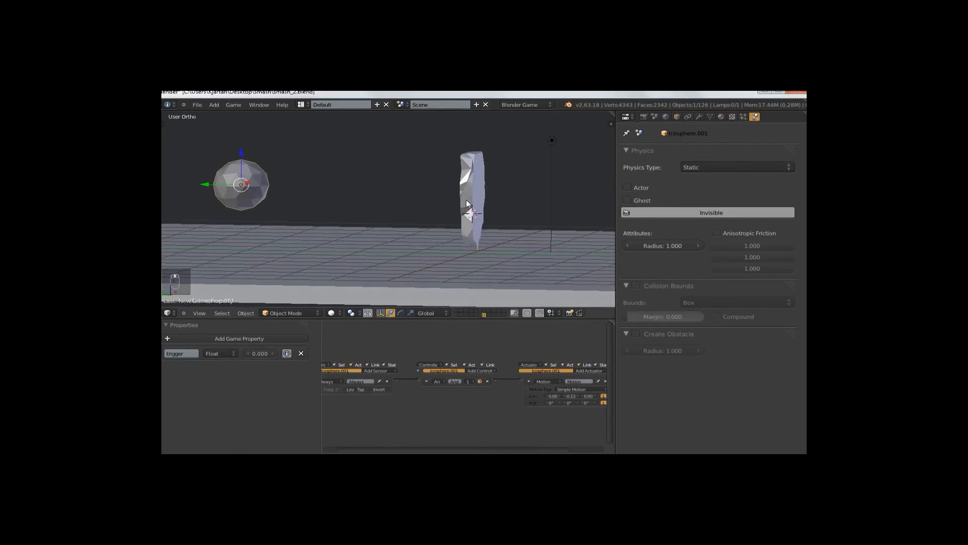
{"action": "key", "text": "p"}
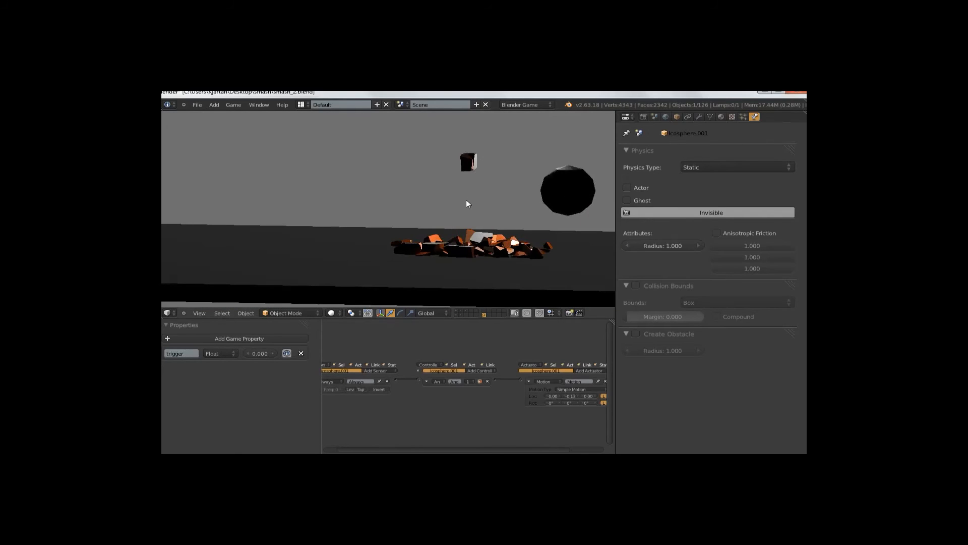
{"action": "key", "text": "Escape"}
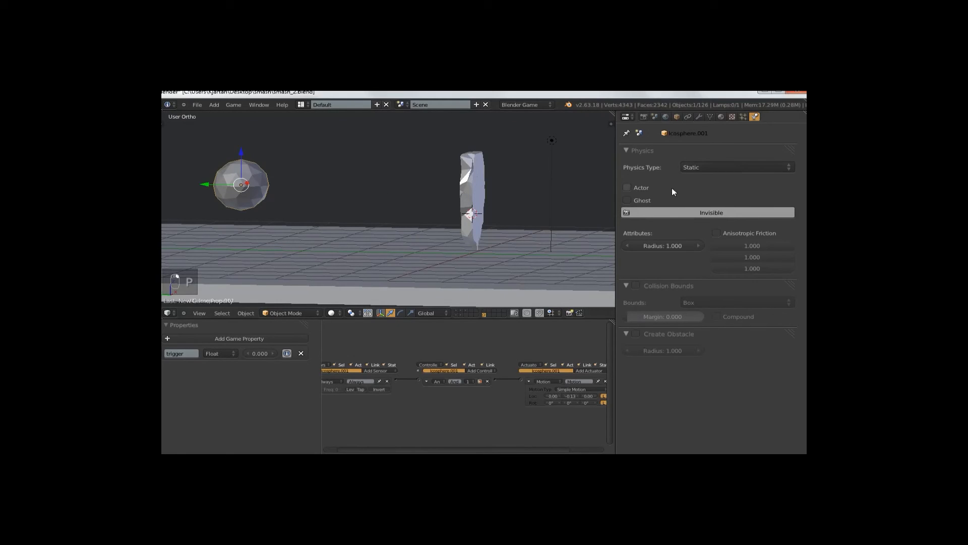
- Enable Actor in the ico sphere's physics settings and test the game
{"action": "left_click", "coordinate": [639, 187]}
{"action": "key", "text": "p"}
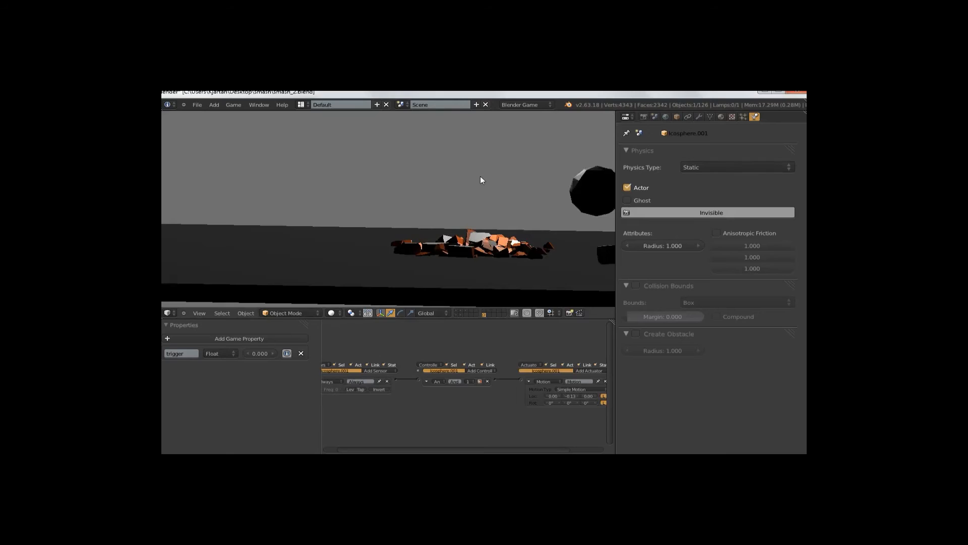
{"action": "key", "text": "Escape"}
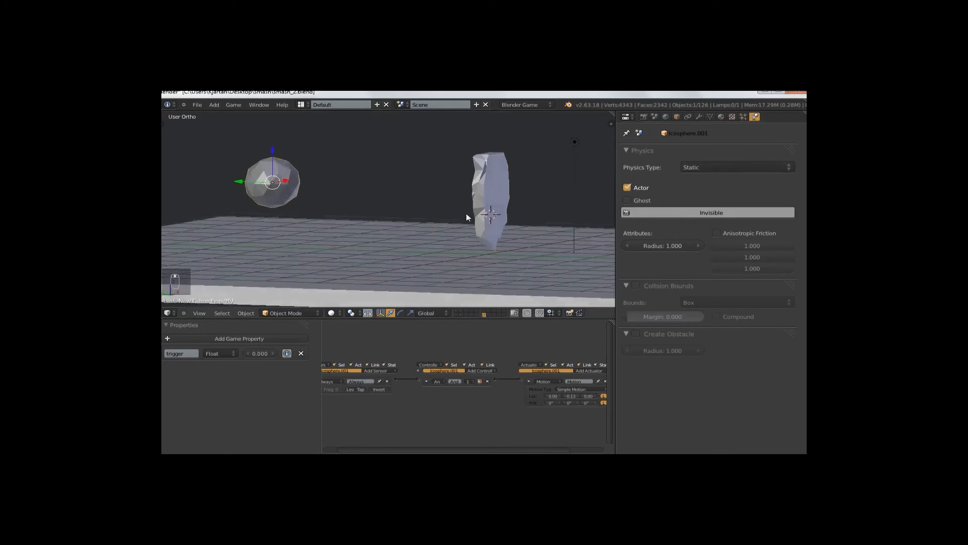
- Select all shards in the group with the configured shard active and copy its logic bricks to the selected shards
{"action": "right_click", "coordinate": [466, 212]}
{"action": "key", "text": "shift+g"}
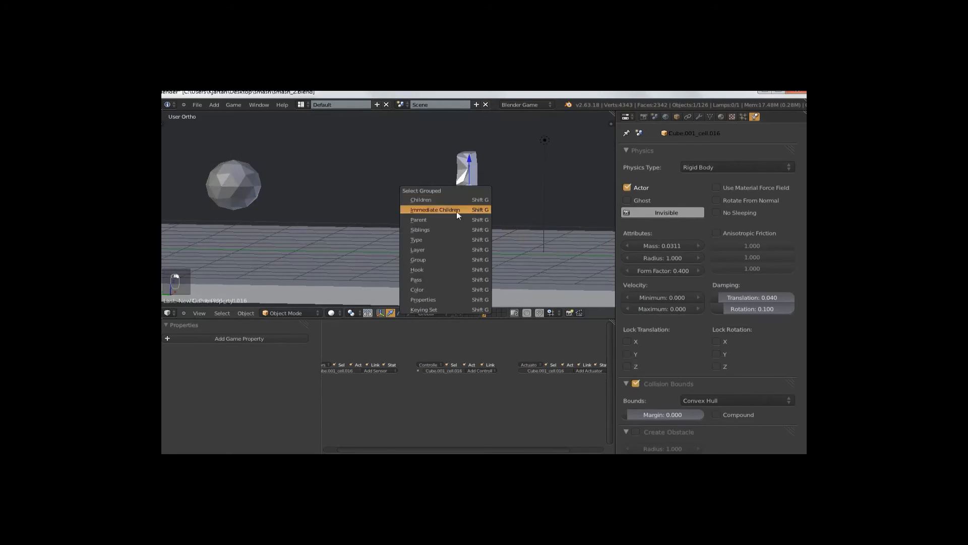
{"action": "left_click", "coordinate": [446, 259]}
{"action": "middle_click_drag", "start_coordinate": [476, 183], "coordinate": [461, 147]}
{"action": "right_click", "coordinate": [464, 144]}
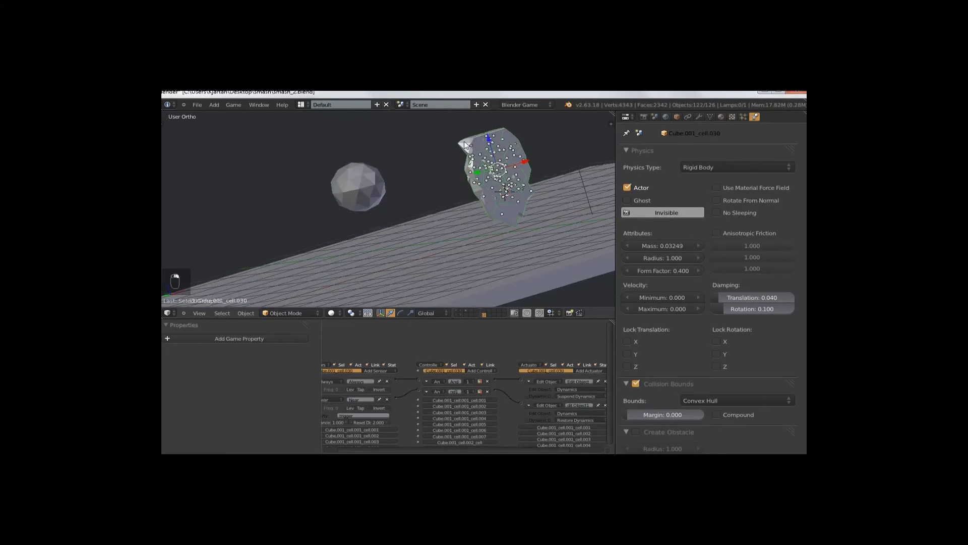
{"action": "key", "text": "space"}
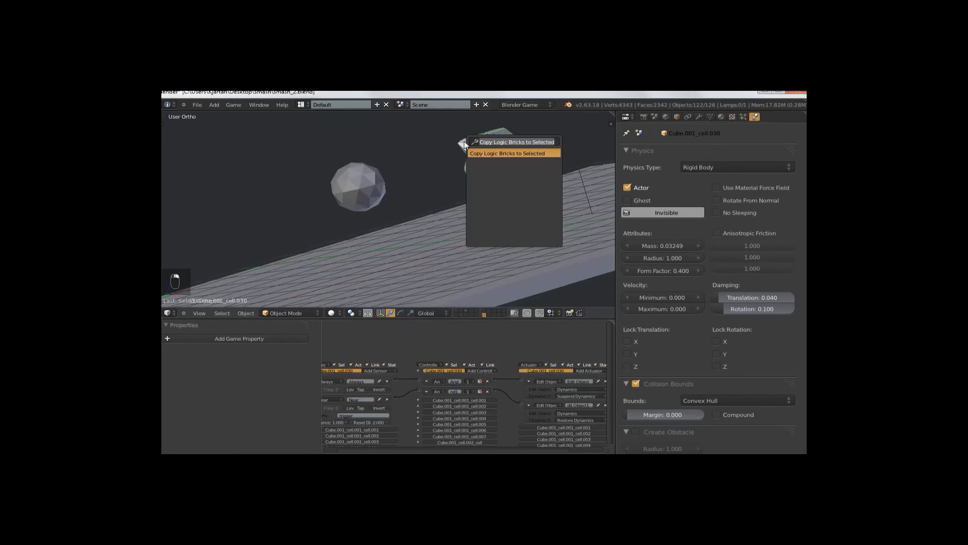
{"action": "key", "text": "Return"}
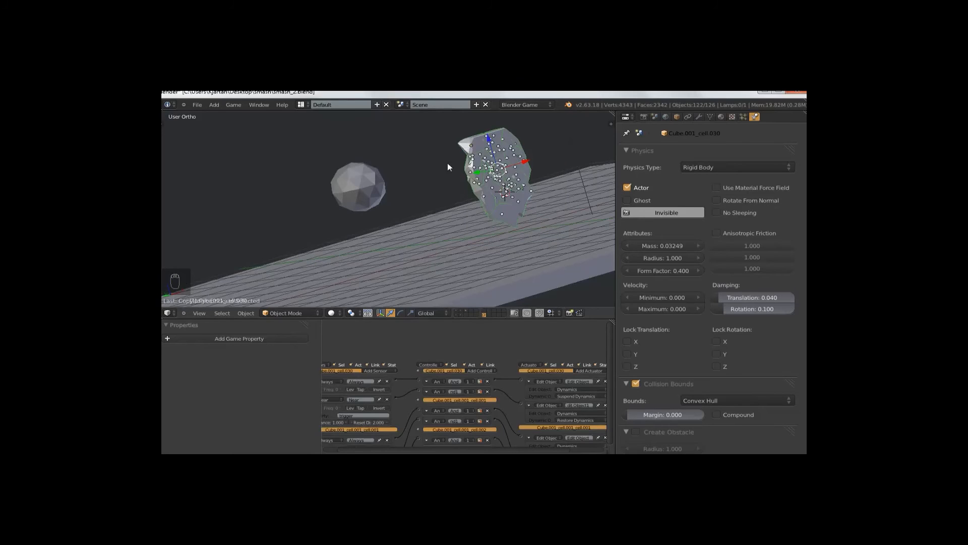
- Deselect everything and run the game twice to check the triggered collapse from an angled view and from the side
{"action": "middle_click_drag", "start_coordinate": [447, 163], "coordinate": [417, 209]}
{"action": "key", "text": "a"}
{"action": "key", "text": "p"}
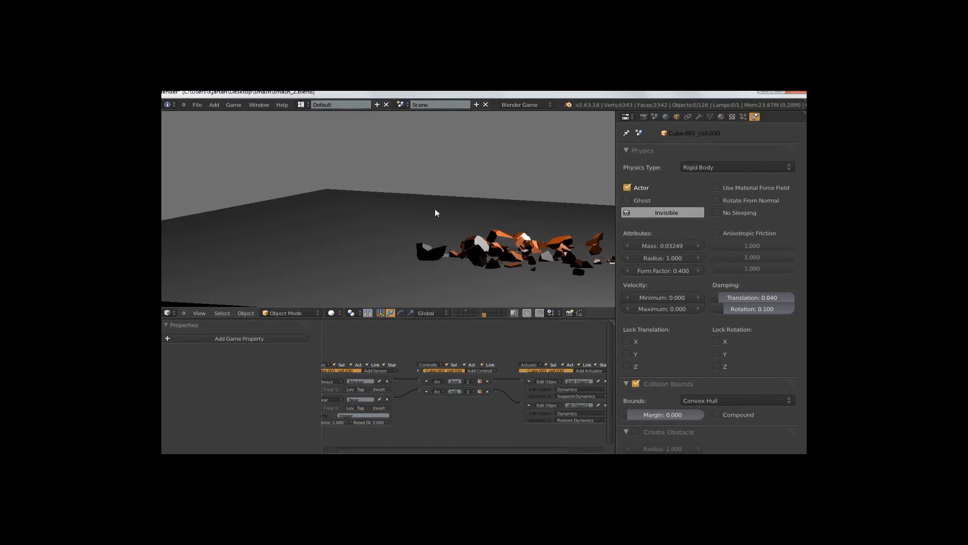
{"action": "key", "text": "Escape"}
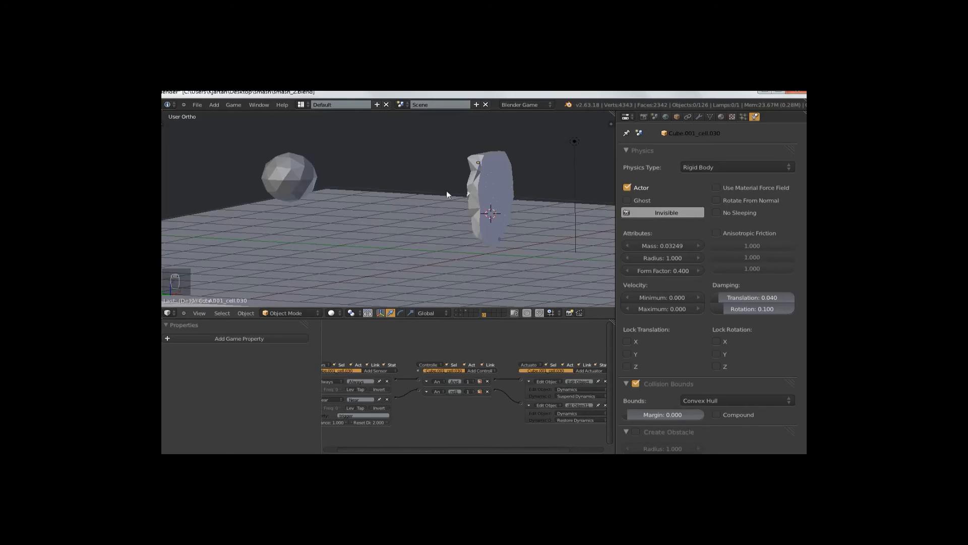
{"action": "key", "text": "p"}
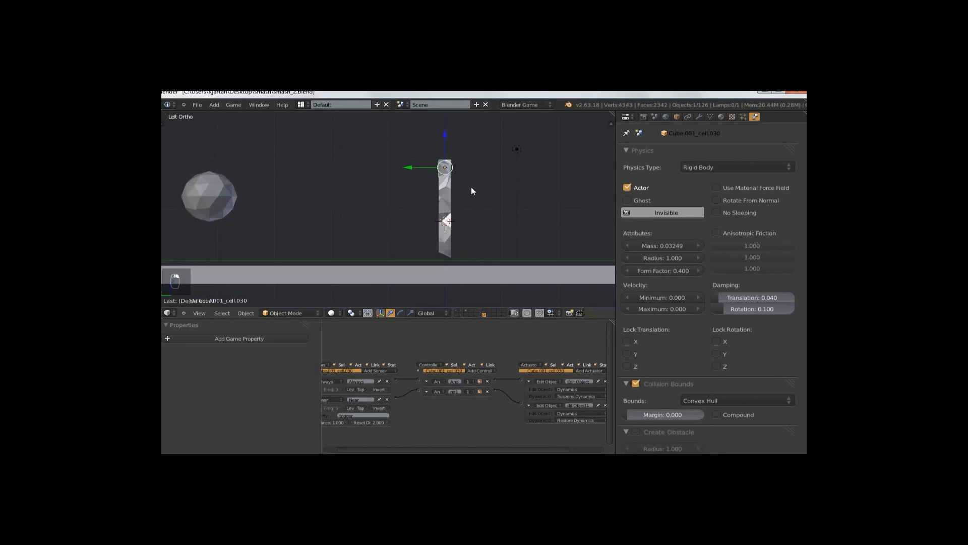
{"action": "key", "text": "Escape"}
- Set the distance of the configured shard's Near sensor to 0.5
{"action": "middle_click_drag", "start_coordinate": [408, 407], "coordinate": [479, 396]}
{"action": "scroll", "coordinate": [403, 416], "scroll_direction": "up", "scroll_amount": 4}
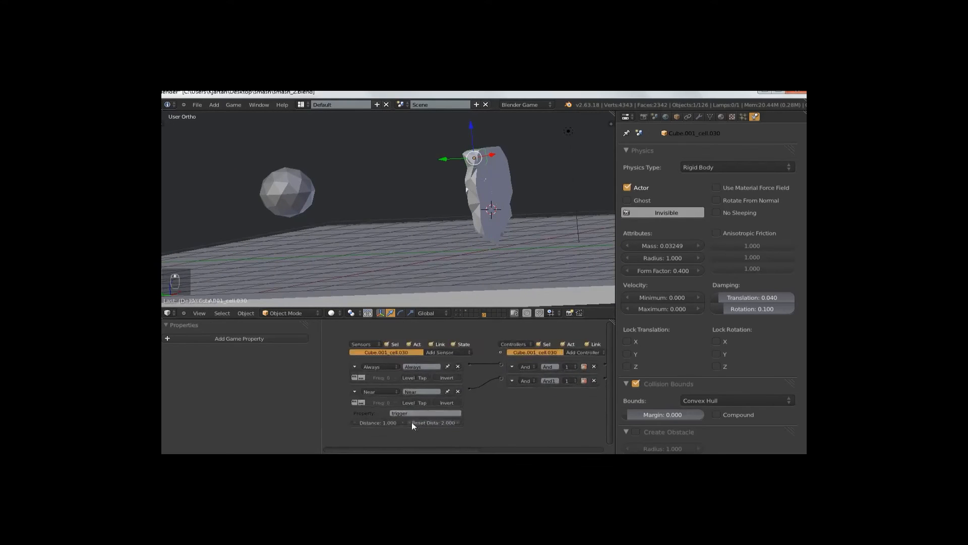
{"action": "middle_click_drag", "start_coordinate": [411, 422], "coordinate": [503, 385]}
{"action": "scroll", "coordinate": [504, 379], "scroll_direction": "up", "scroll_amount": 7}
{"action": "left_click", "coordinate": [488, 392]}
{"action": "type", "text": "0.5"}
{"action": "key", "text": "Return"}
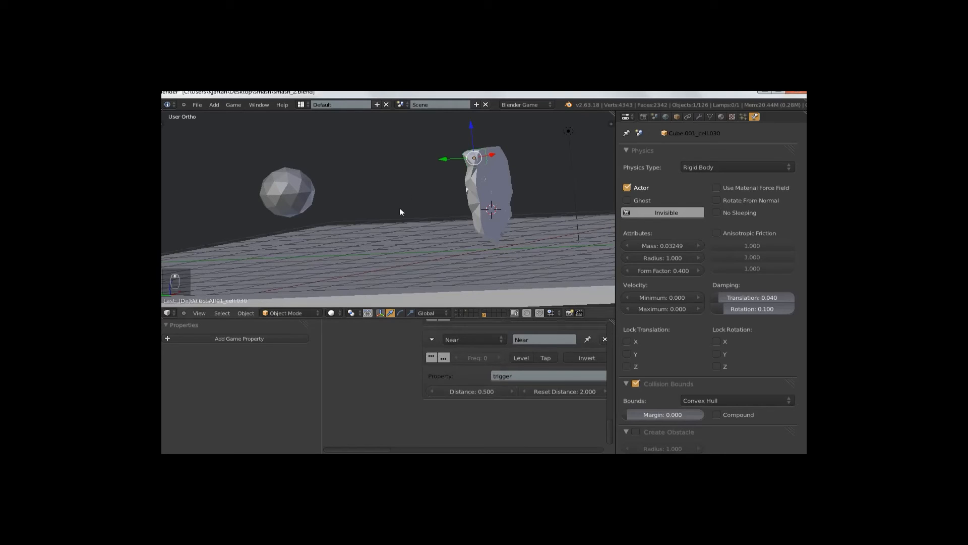
- Reselect the shard group with the edited shard active, copy its logic bricks to the selection, and deselect everything
{"action": "right_click", "coordinate": [498, 190]}
{"action": "key", "text": "shift+g"}
{"action": "left_click", "coordinate": [498, 189]}
{"action": "right_click", "coordinate": [476, 159]}
{"action": "key", "text": "shift+g"}
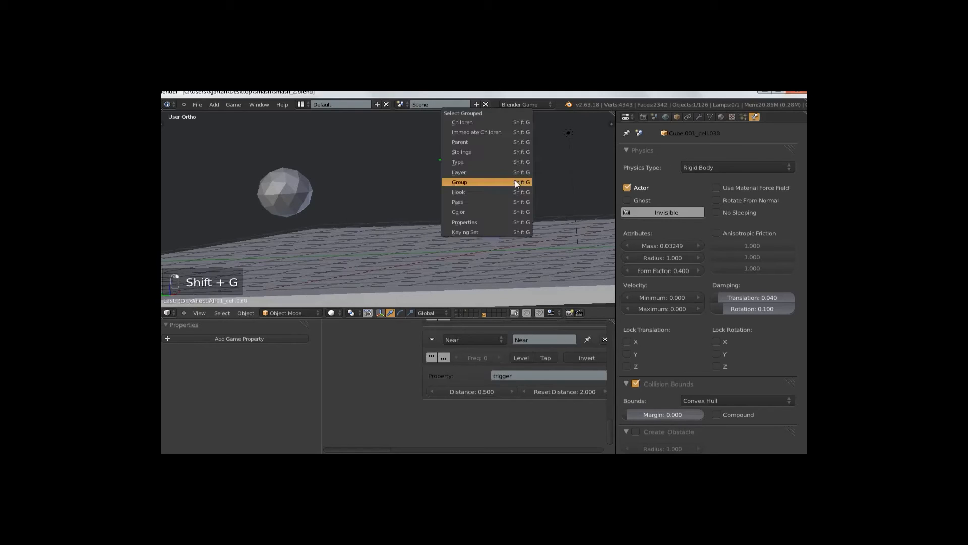
{"action": "left_click", "coordinate": [515, 180]}
{"action": "key", "text": "space"}
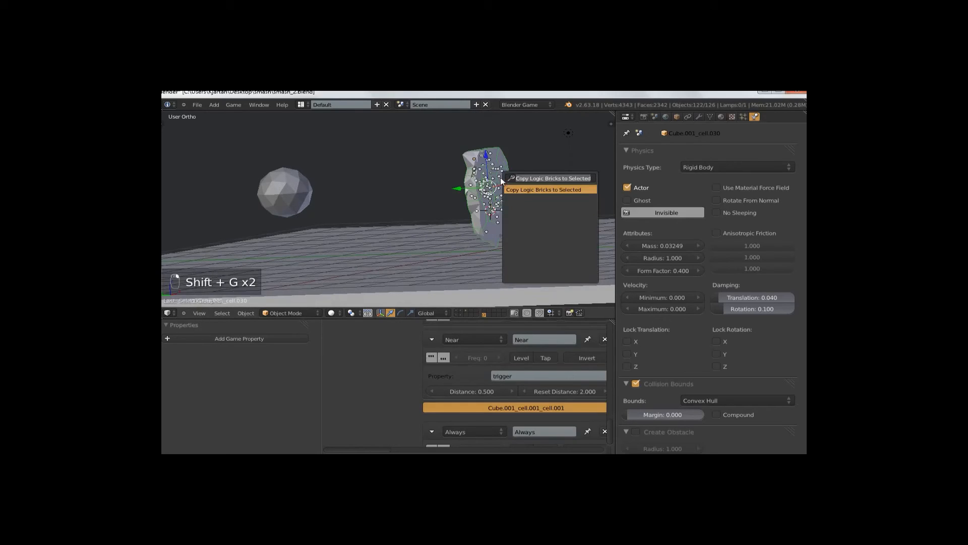
{"action": "key", "text": "Return"}
{"action": "scroll", "coordinate": [461, 195], "scroll_direction": "down", "scroll_amount": 1}
{"action": "key", "text": "a"}
{"action": "key", "text": "a"}
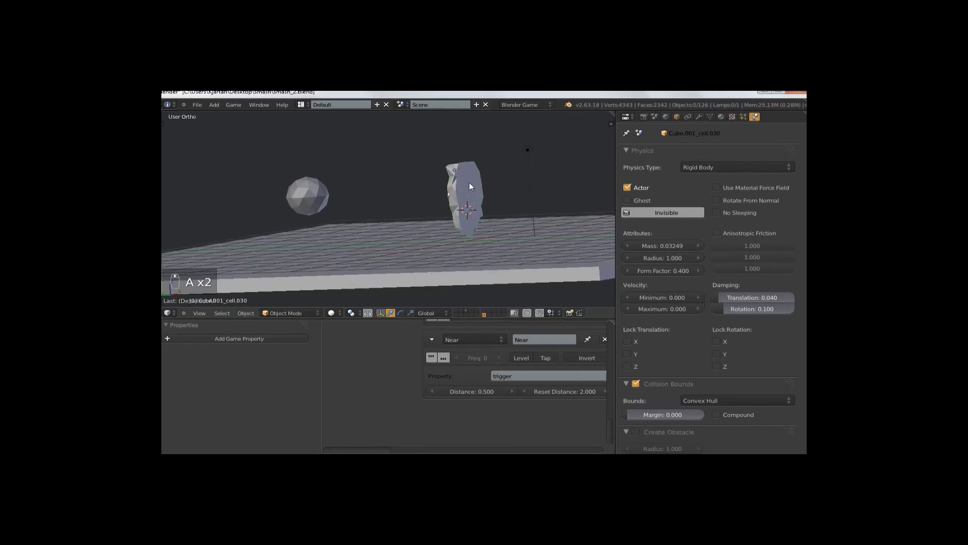
- Run the game from the angled and left views to test the shards with the shortened Near distance
{"action": "key", "text": "p"}
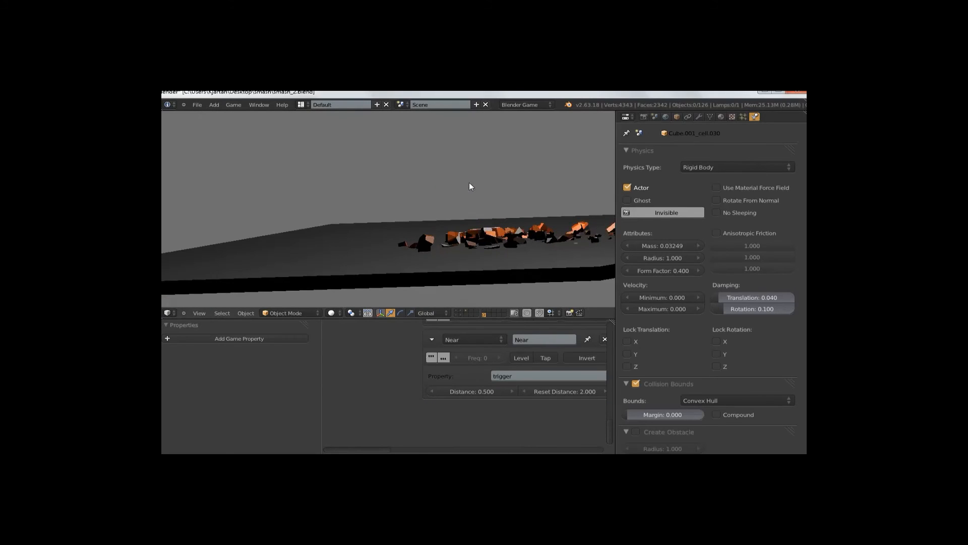
{"action": "key", "text": "Escape"}
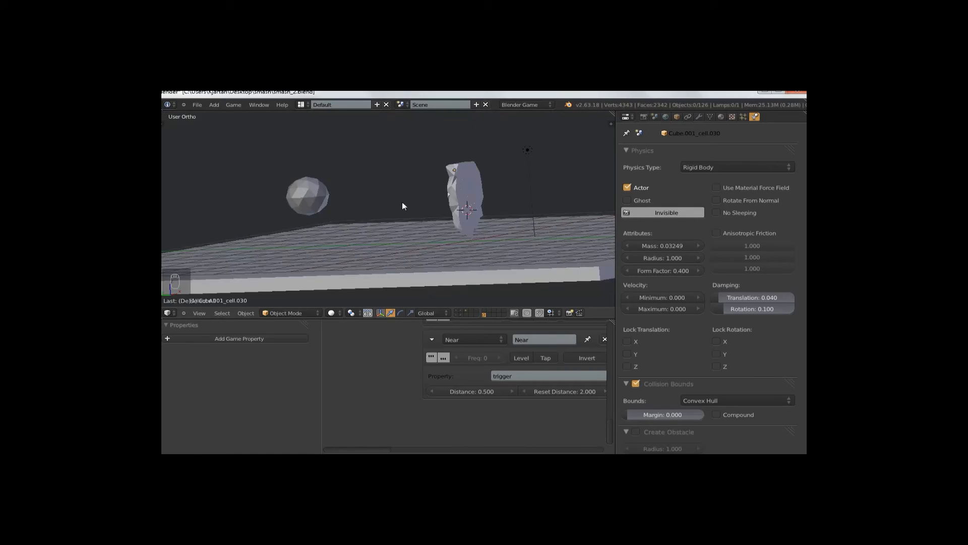
{"action": "key", "text": "p"}
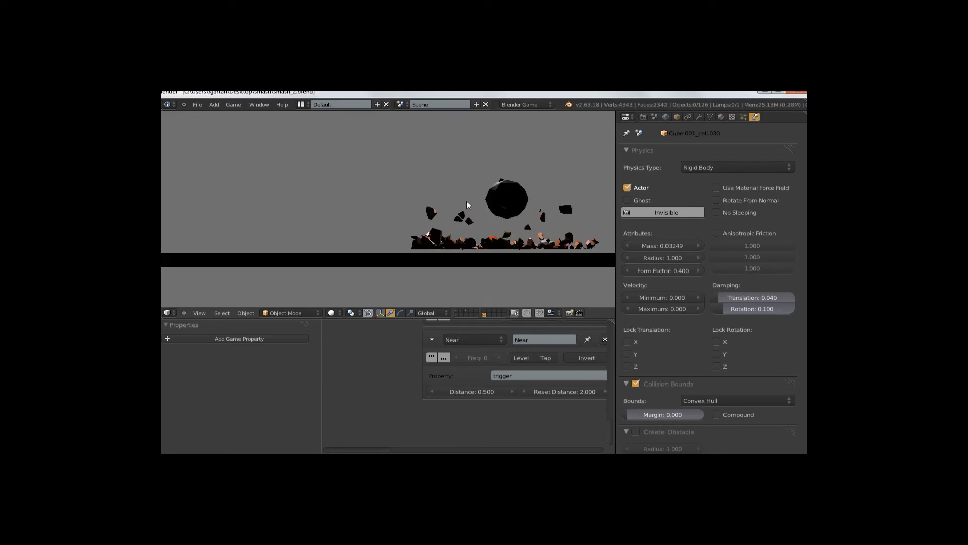
{"action": "key", "text": "Escape"}
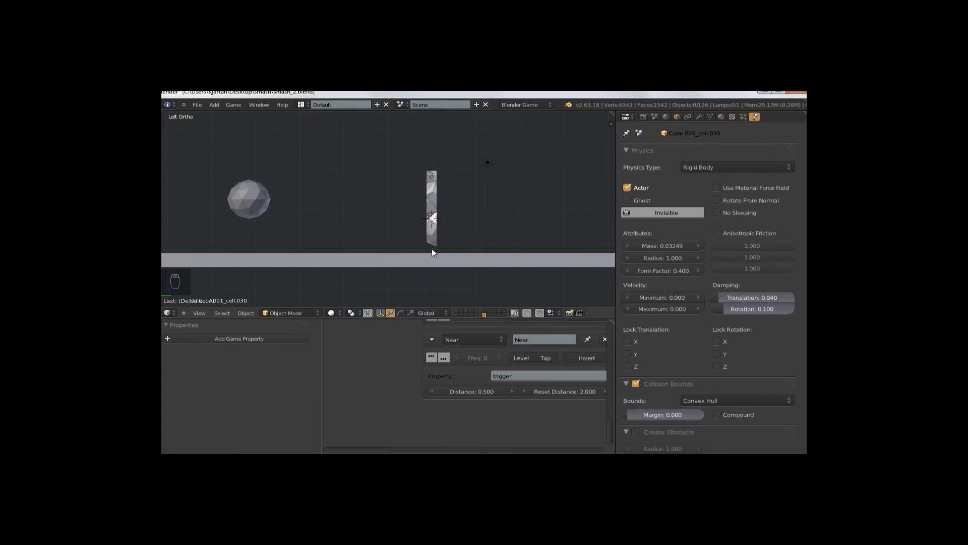
- Inspect the fractured piece on another layer and return to the simulation layer
{"action": "middle_click_drag", "start_coordinate": [411, 227], "coordinate": [455, 312]}
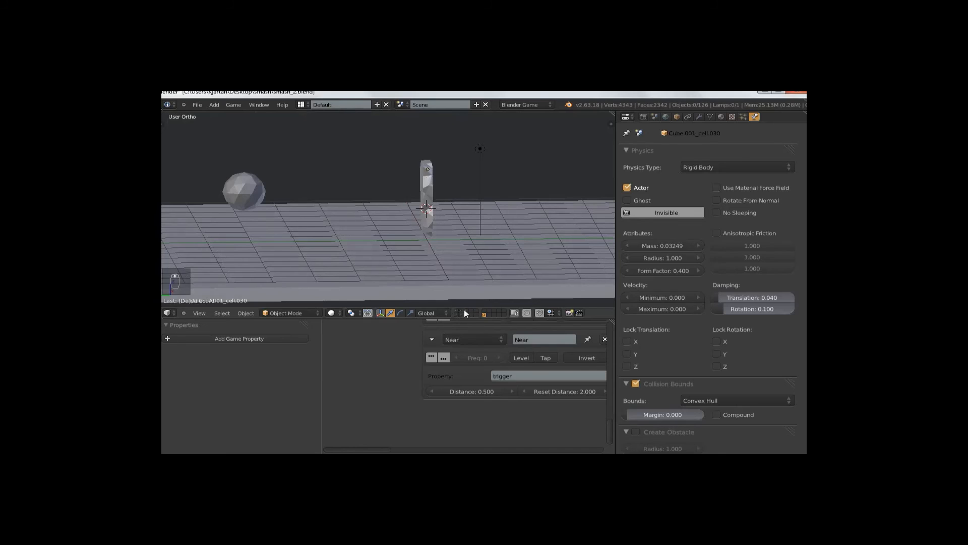
{"action": "left_click", "coordinate": [461, 309], "text": "shift"}
{"action": "middle_click_drag", "start_coordinate": [497, 289], "coordinate": [468, 297]}
{"action": "left_click", "coordinate": [466, 310]}
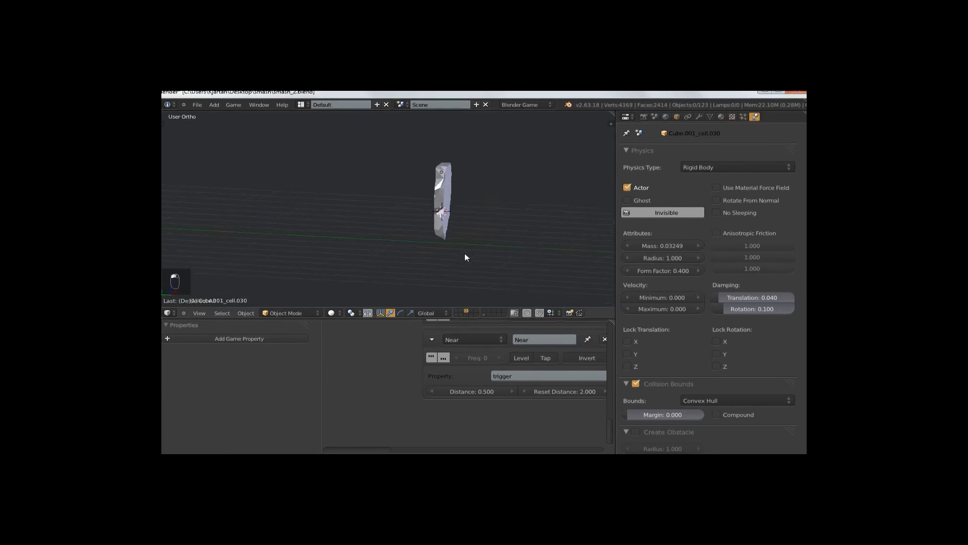
{"action": "left_click", "coordinate": [483, 313]}
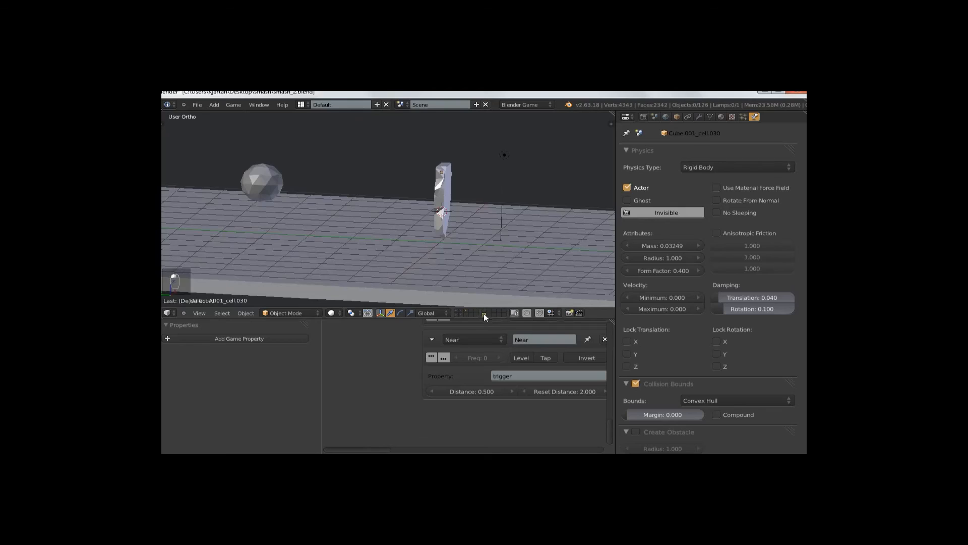
- Turn on Record Animation and run the game from the left view to record the shard simulation
{"action": "left_click", "coordinate": [240, 105]}
{"action": "left_click", "coordinate": [255, 162]}
{"action": "key", "text": "ctrl+KP_3"}
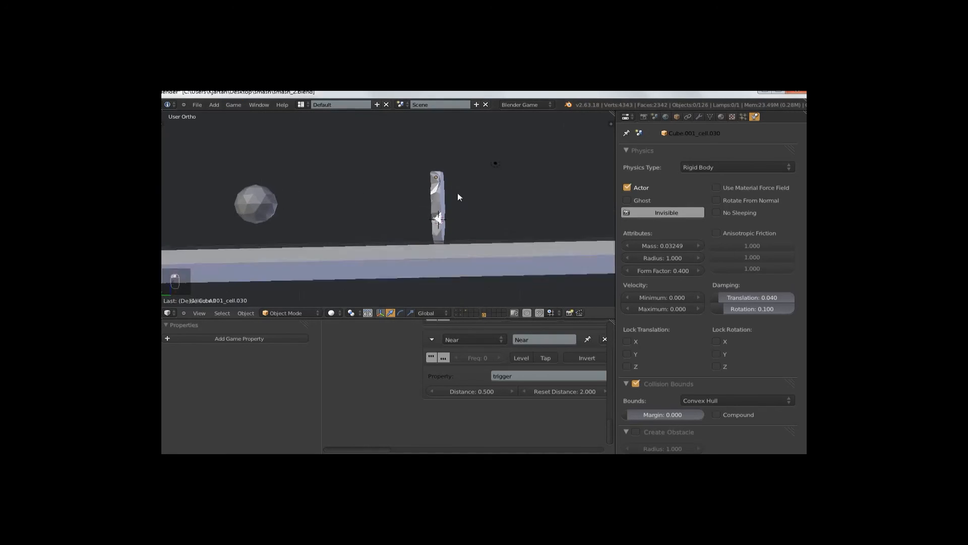
{"action": "key", "text": "p"}
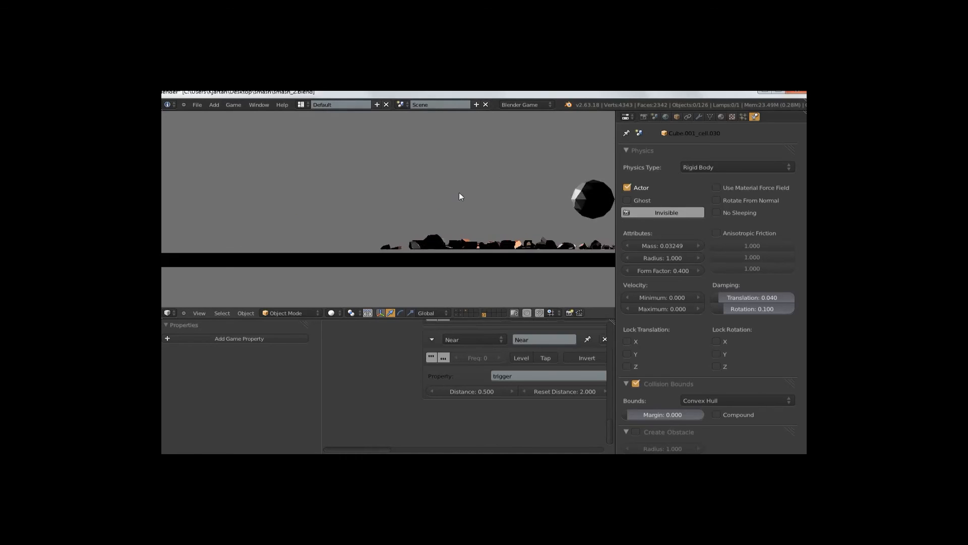
{"action": "key", "text": "Escape"}
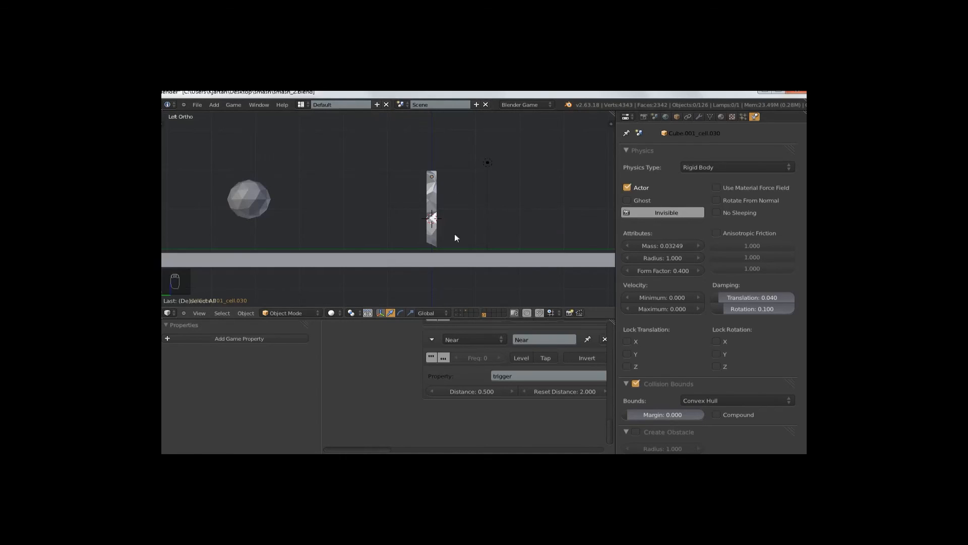
- Play back the recorded shard animation together with the wall, inspect the debris up close, and return to the first frame
{"action": "middle_click_drag", "start_coordinate": [442, 205], "coordinate": [468, 213]}
{"action": "key", "text": "alt+a"}
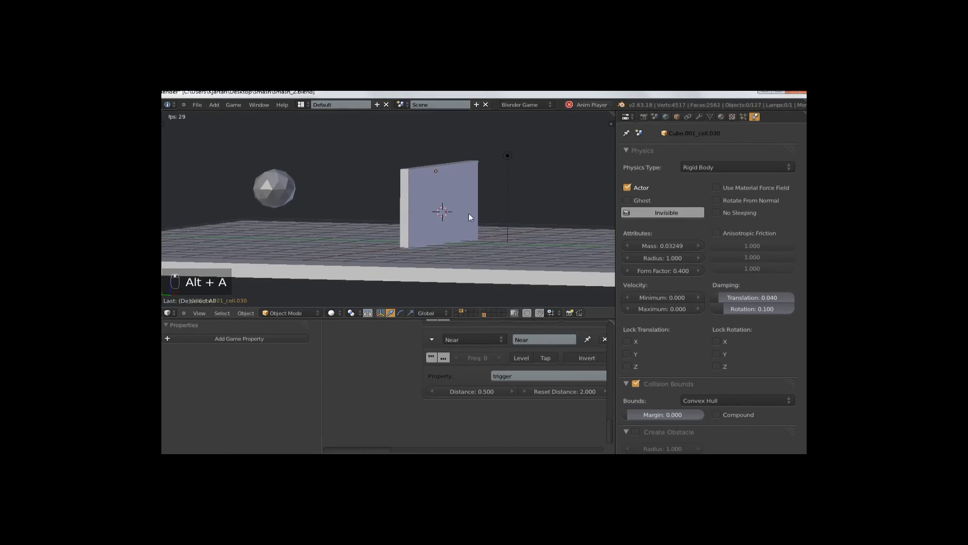
{"action": "key", "text": "alt+a"}
{"action": "middle_click_drag", "start_coordinate": [438, 240], "coordinate": [438, 201]}
{"action": "scroll", "coordinate": [437, 202], "scroll_direction": "up", "scroll_amount": 6}
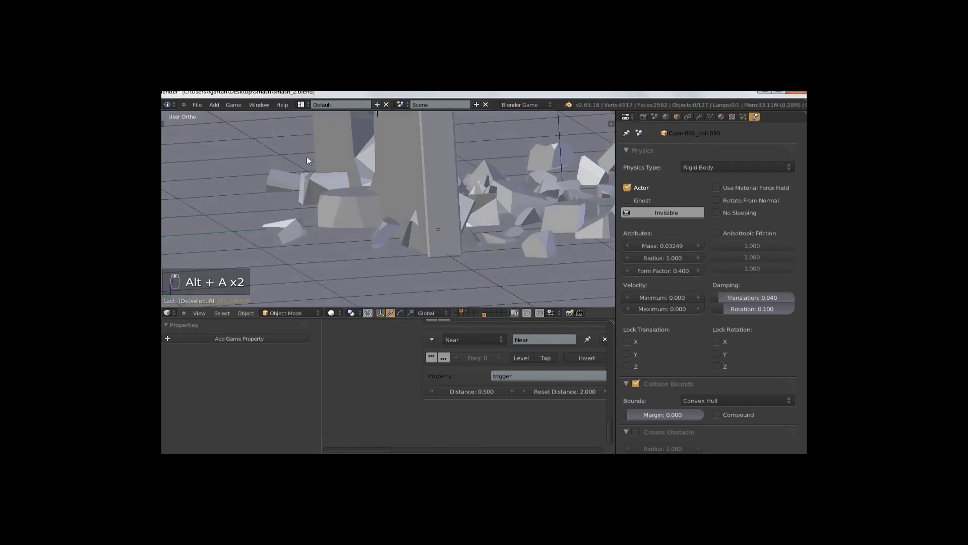
{"action": "scroll", "coordinate": [412, 243], "scroll_direction": "down", "scroll_amount": 5}
{"action": "scroll", "coordinate": [379, 217], "scroll_direction": "up", "scroll_amount": 3}
{"action": "middle_click_drag", "start_coordinate": [431, 199], "coordinate": [380, 220]}
{"action": "key", "text": "shift+Left"}
{"action": "scroll", "coordinate": [403, 212], "scroll_direction": "down", "scroll_amount": 5}
- Add a cube at the fractured piece and flatten it along the Y axis into a thin slab
{"action": "key", "text": "shift+a"}
{"action": "left_click", "coordinate": [481, 204]}
{"action": "middle_click_drag", "start_coordinate": [481, 205], "coordinate": [492, 213]}
{"action": "key", "text": "s"}
{"action": "key", "text": "y"}
{"action": "left_click", "coordinate": [429, 199]}
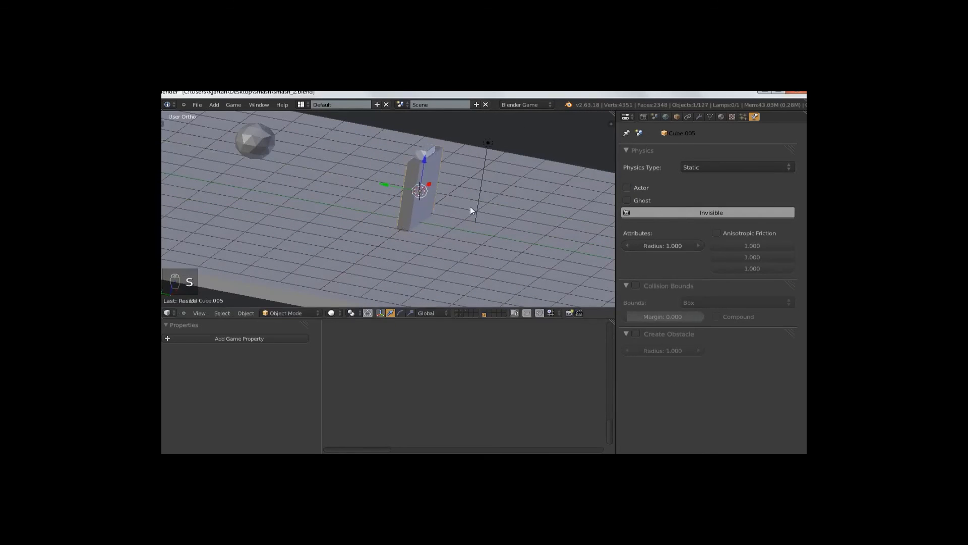
- Move the slab along the Y axis to just in front of the shards and align it in a wireframe side view
{"action": "key", "text": "g"}
{"action": "key", "text": "y"}
{"action": "left_click", "coordinate": [457, 201]}
{"action": "key", "text": "ctrl+KP_3"}
{"action": "key", "text": "z"}
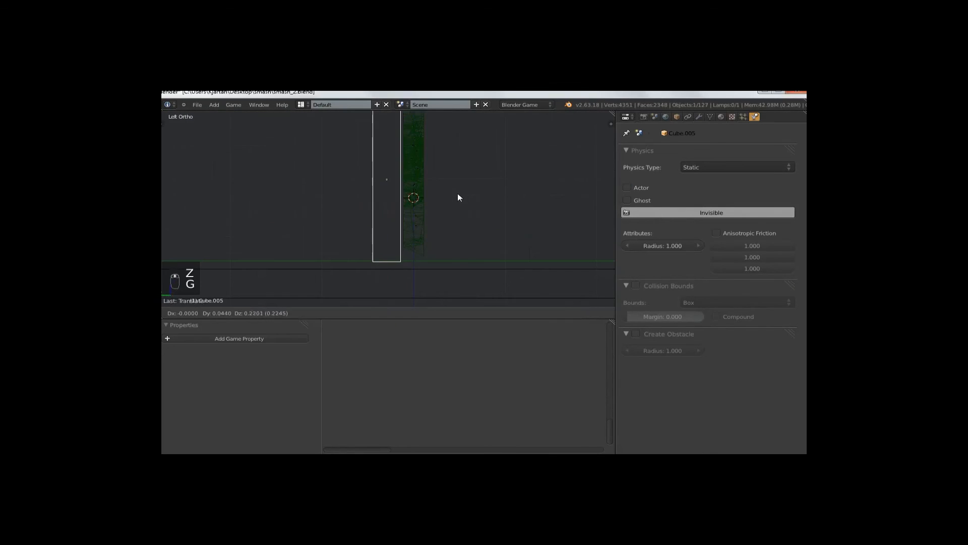
{"action": "scroll", "coordinate": [438, 214], "scroll_direction": "down", "scroll_amount": 2}
- Widen the slab along the X axis so it extends past both sides of the fractured piece
{"action": "middle_click_drag", "start_coordinate": [424, 210], "coordinate": [491, 203]}
{"action": "key", "text": "s"}
{"action": "key", "text": "x"}
{"action": "left_click", "coordinate": [608, 188]}
{"action": "scroll", "coordinate": [414, 219], "scroll_direction": "down", "scroll_amount": 2}
{"action": "middle_click_drag", "start_coordinate": [414, 219], "coordinate": [422, 242]}
- Add two loop cuts across the slab's width and scale the spacing between them
{"action": "key", "text": "Tab"}
{"action": "key", "text": "ctrl+r"}
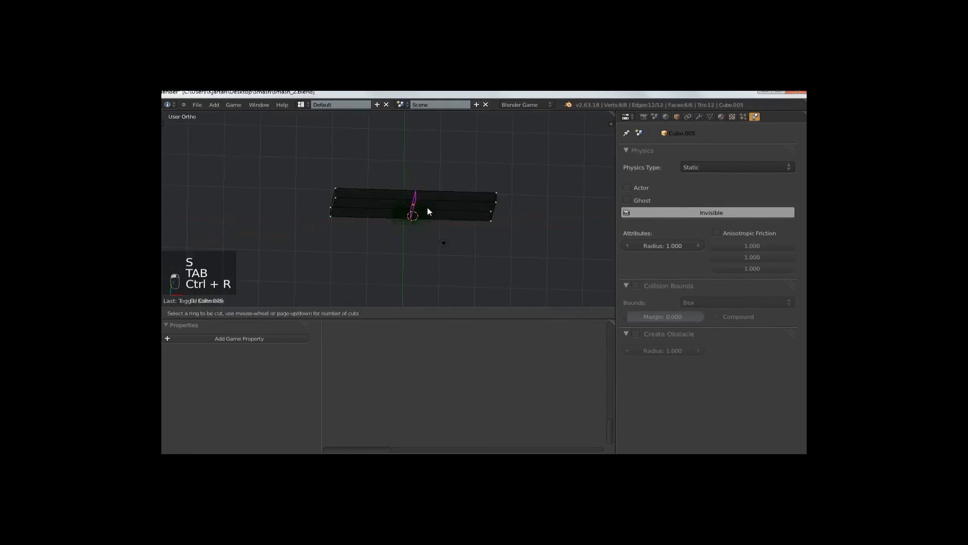
{"action": "scroll", "coordinate": [428, 207], "scroll_direction": "up", "scroll_amount": 1}
{"action": "left_click", "coordinate": [427, 207]}
{"action": "key", "text": "KP_7"}
{"action": "key", "text": "s"}
{"action": "left_click", "coordinate": [420, 231]}
- Select the slab's two outer faces on the shard side and extrude them to form a U-shaped obstacle
{"action": "key", "text": "o"}
{"action": "middle_click_drag", "start_coordinate": [420, 231], "coordinate": [364, 276]}
{"action": "key", "text": "ctrl+Tab"}
{"action": "left_click", "coordinate": [362, 273]}
{"action": "key", "text": "z"}
{"action": "right_click", "coordinate": [297, 257]}
{"action": "right_click", "coordinate": [473, 189], "text": "shift"}
{"action": "key", "text": "e"}
{"action": "left_click", "coordinate": [459, 215]}
- Leave mesh editing, run the game with the U-shaped obstacle in place, and deselect everything
{"action": "mouse_move", "coordinate": [459, 215]}
{"action": "middle_mouse_down"}
{"action": "mouse_move", "coordinate": [405, 264]}
{"action": "mouse_move", "coordinate": [417, 233]}
{"action": "mouse_move", "coordinate": [377, 224]}
{"action": "mouse_move", "coordinate": [488, 206]}
{"action": "mouse_move", "coordinate": [260, 194]}
{"action": "mouse_move", "coordinate": [464, 227]}
{"action": "middle_mouse_up"}
{"action": "scroll", "coordinate": [417, 232], "scroll_direction": "down", "scroll_amount": 5}
{"action": "key", "text": "Tab"}
{"action": "key", "text": "p"}
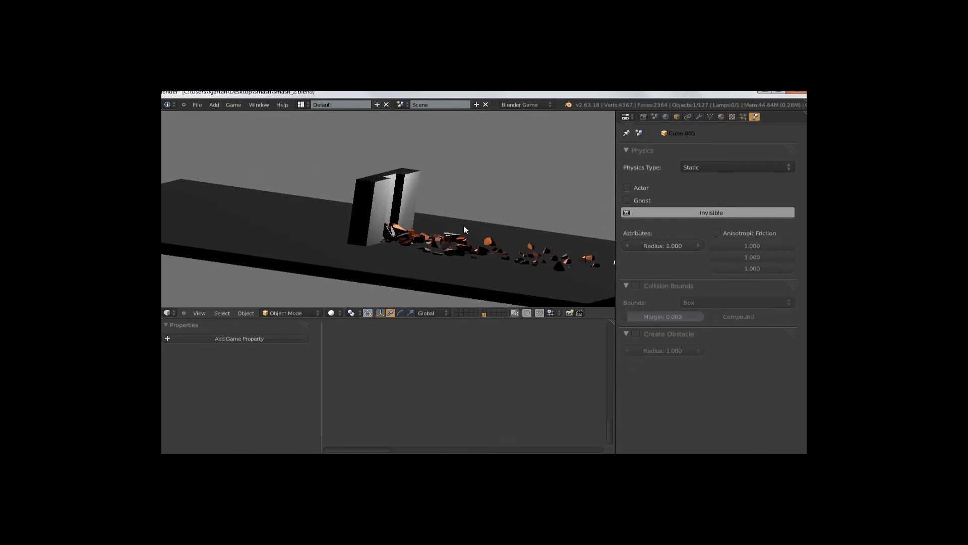
{"action": "key", "text": "Escape"}
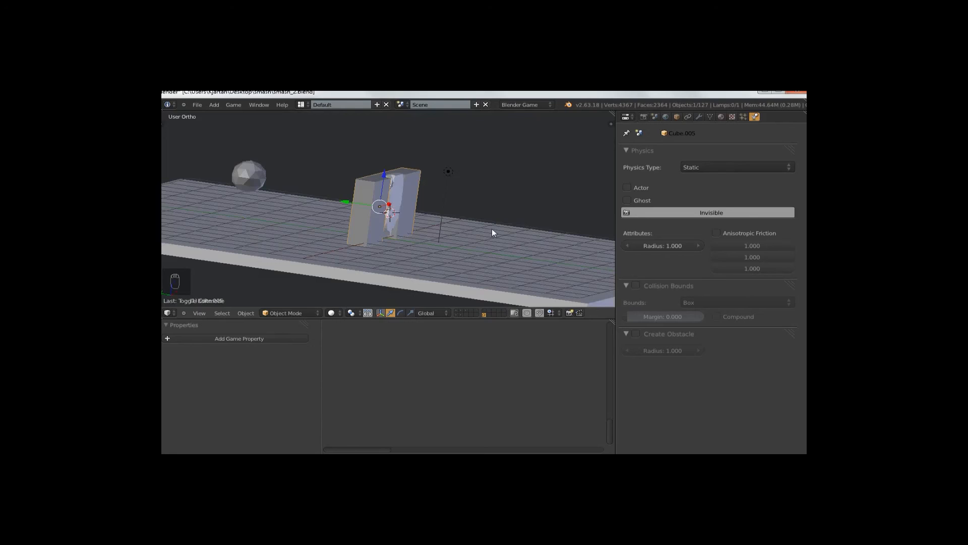
{"action": "key", "text": "a"}
{"action": "key", "text": "a"}
- Play the recorded animation from the start with the wall layers shown and watch it through the camera
{"action": "key", "text": "shift+Left"}
{"action": "key", "text": "alt+a"}
{"action": "key", "text": "alt+a"}
{"action": "key", "text": "shift+1"}
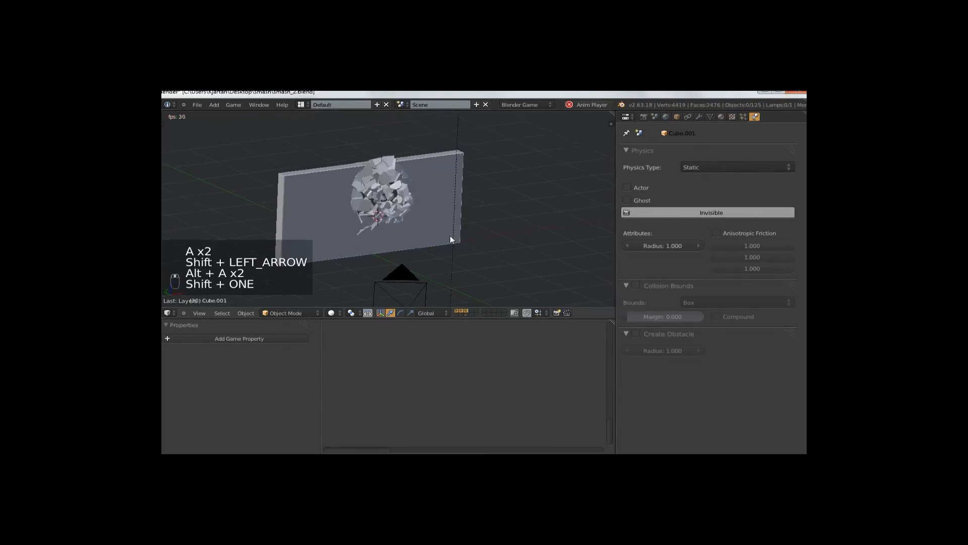
{"action": "key", "text": "KP_0"}
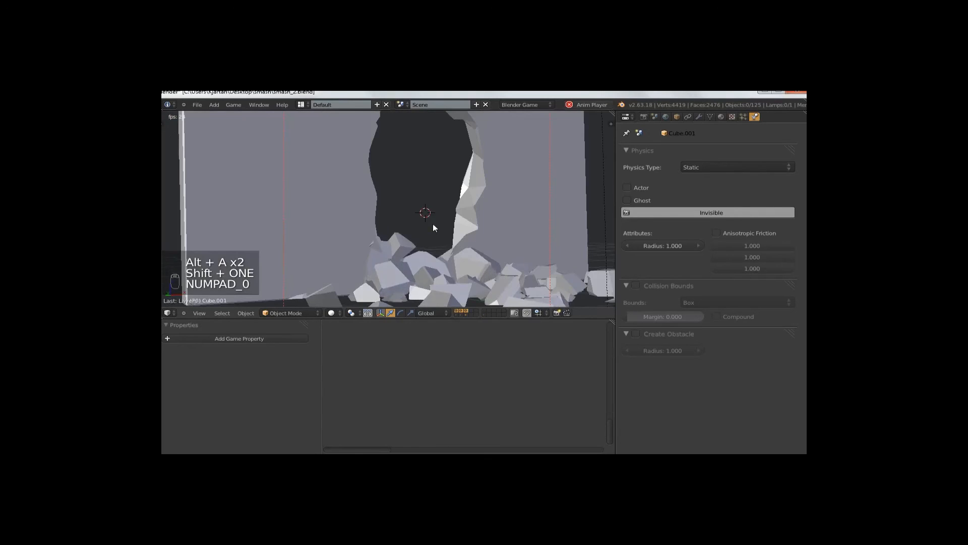
{"action": "scroll", "coordinate": [433, 213], "scroll_direction": "down", "scroll_amount": 4}
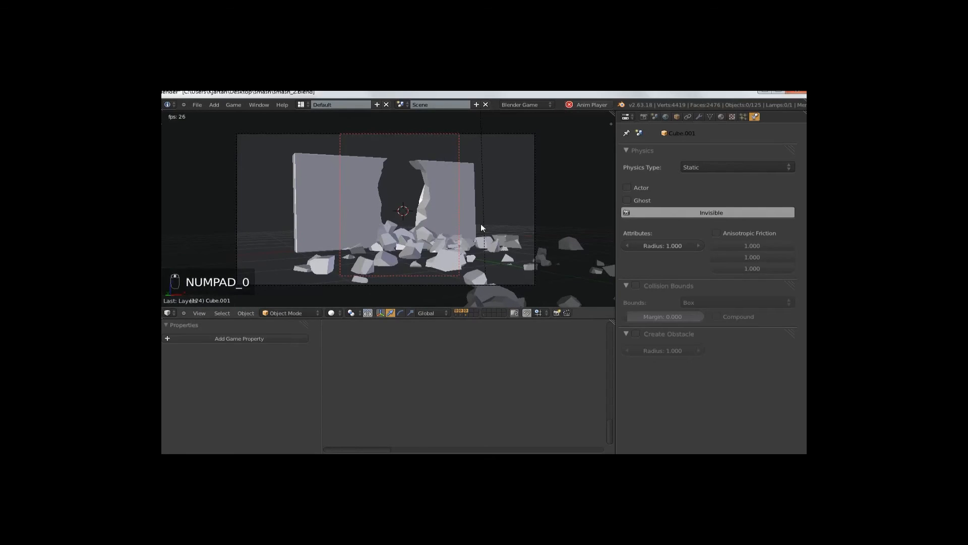
{"action": "key", "text": "alt+a"}
- Move the animation back to a frame where the shards are bursting out of the wall
{"action": "key", "text": "shift+Down"}
{"action": "key", "text": "shift+Down"}
{"action": "key", "text": "shift+Down"}
{"action": "key", "text": "shift+Down"}
{"action": "key", "text": "shift+Down"}
{"action": "key", "text": "shift+Down"}
{"action": "key", "text": "shift+Down"}
{"action": "key", "text": "shift+Down"}
{"action": "key", "text": "shift+Down"}
{"action": "key", "text": "shift+Up"}
{"action": "key", "text": "shift+Down"}
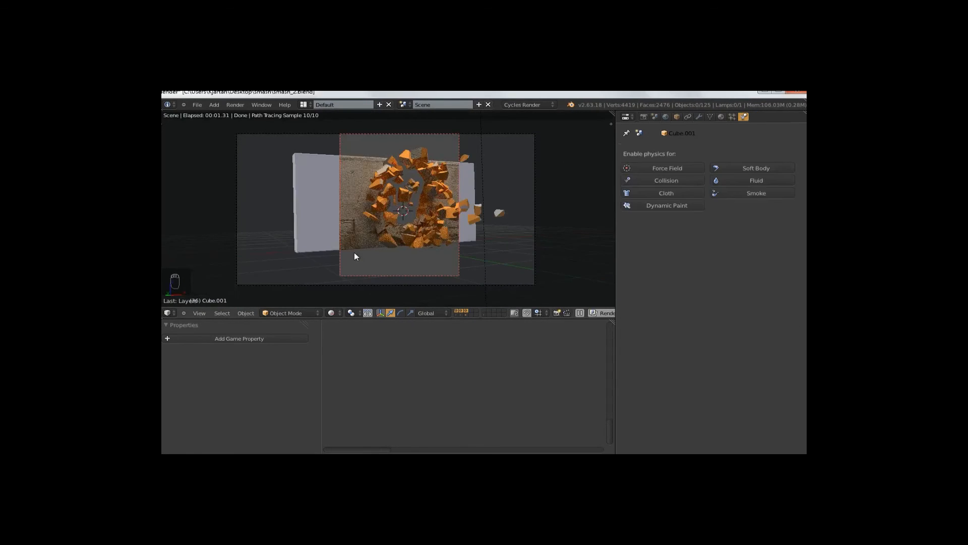